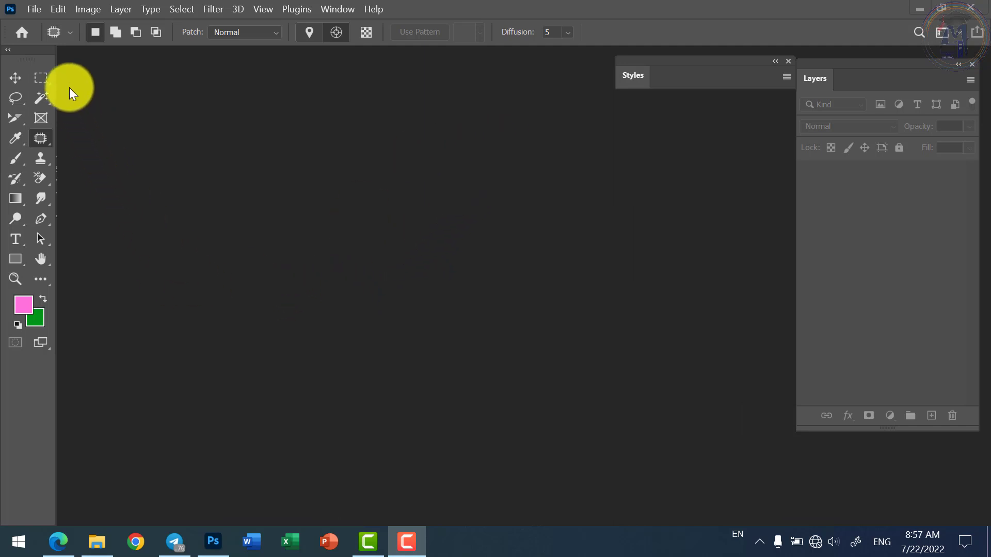
# Create a new 500 x 500 px document at 72 ppi in RGB colour with a white background.
pyautogui.click(34, 9)
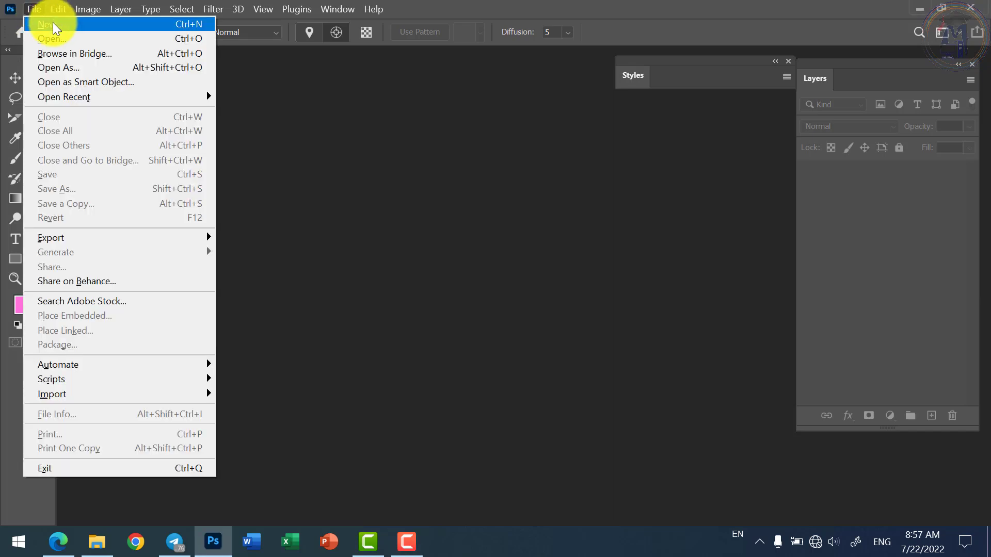
pyautogui.click(42, 24)
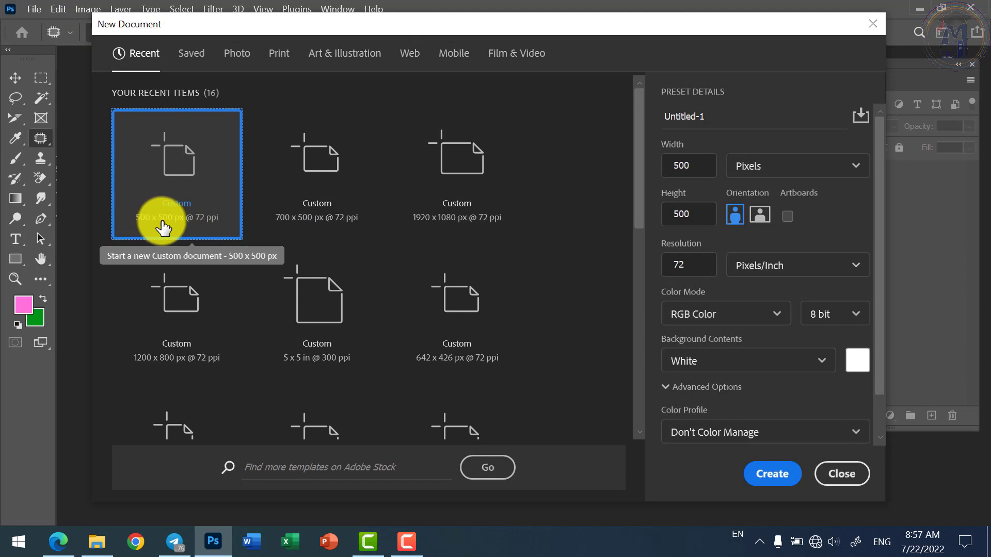
pyautogui.click(774, 474)
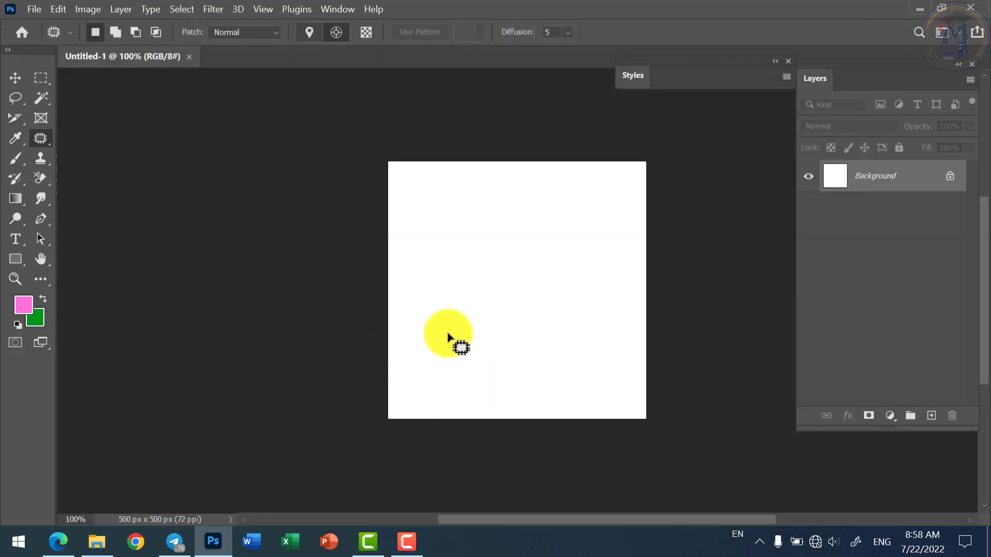
# Add the horizontal text "SSW" to the canvas and move it to the middle of the page.
pyautogui.keyDown('ctrl'); pyautogui.click(609, 242); pyautogui.keyUp('ctrl')
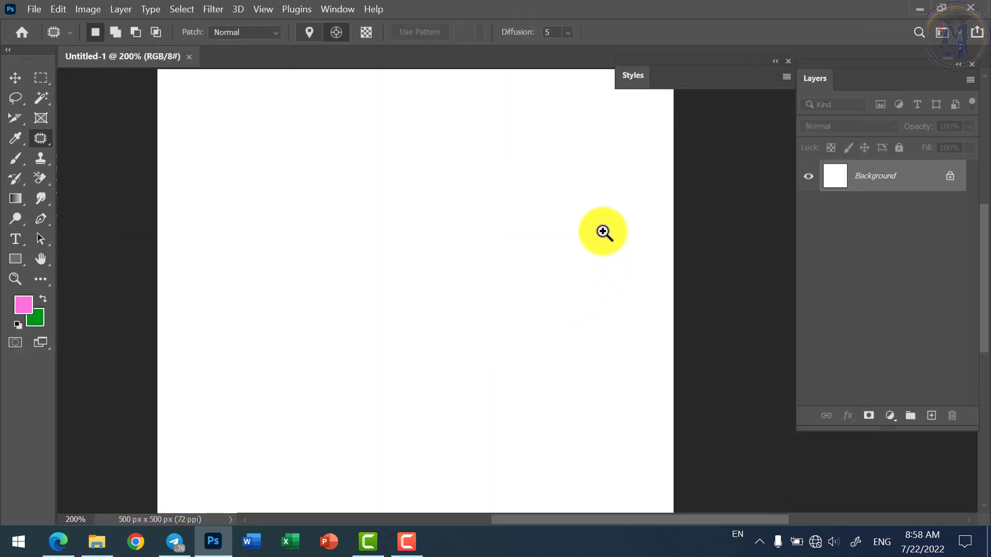
pyautogui.click(16, 237)
pyautogui.click(69, 236)
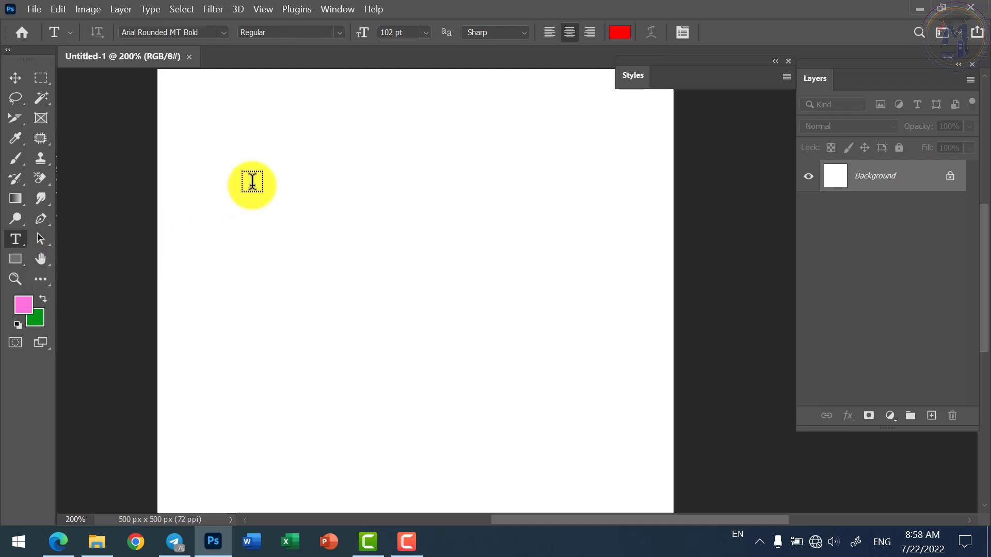
pyautogui.click(308, 184)
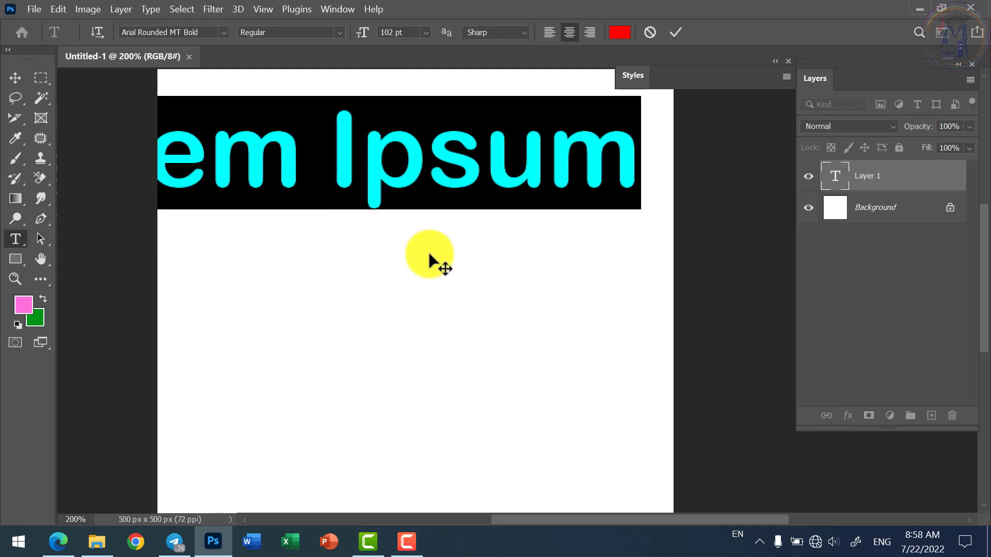
pyautogui.write('SSW')
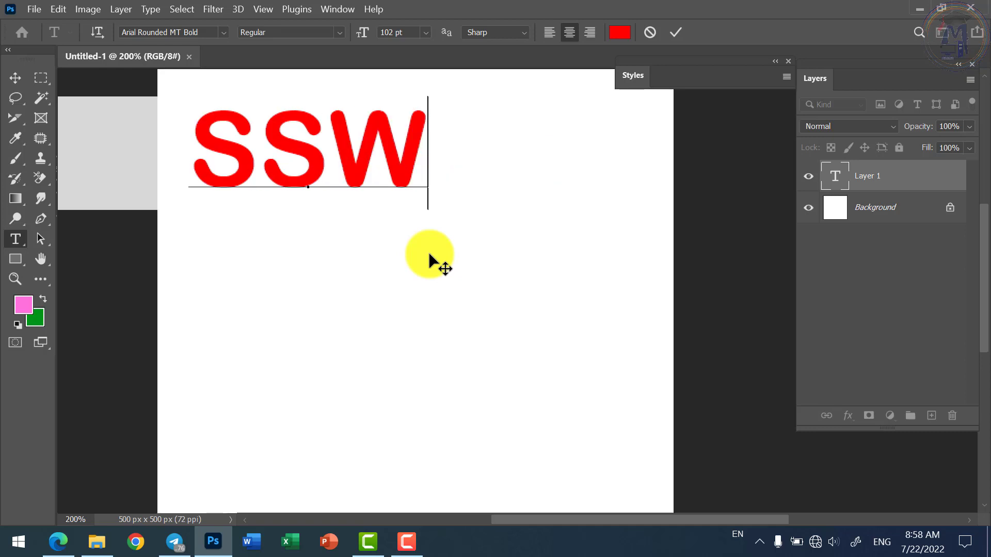
pyautogui.click(585, 443)
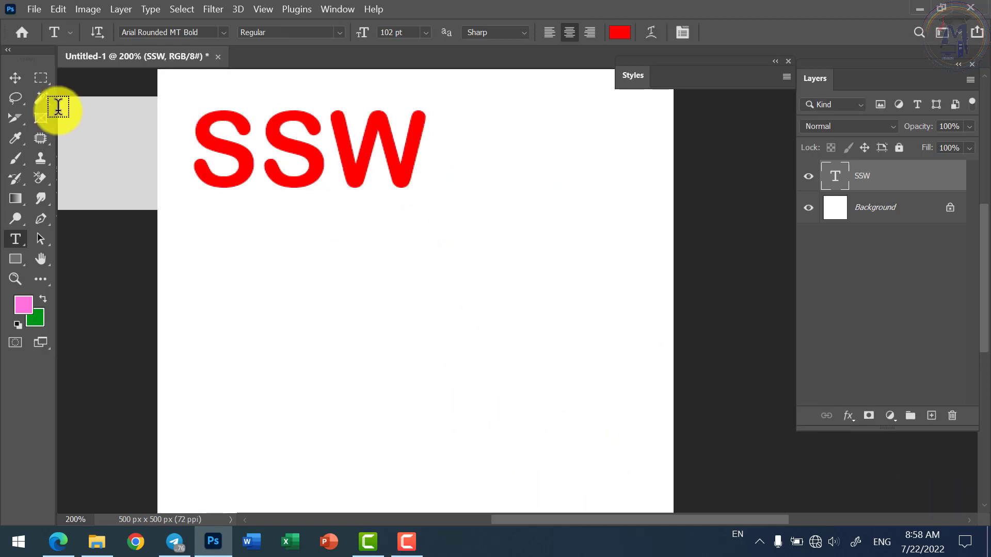
pyautogui.click(15, 78)
pyautogui.moveTo(302, 161); pyautogui.dragTo(417, 301)
# Select the whole SSW text and set its font to Berlin Sans FB Demi in the character settings.
pyautogui.click(16, 239)
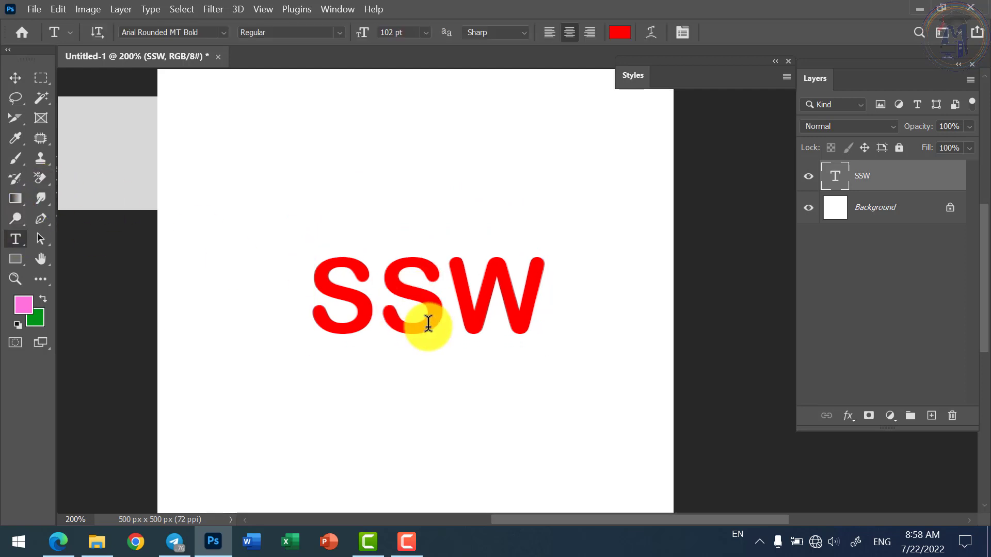
pyautogui.doubleClick(423, 312)
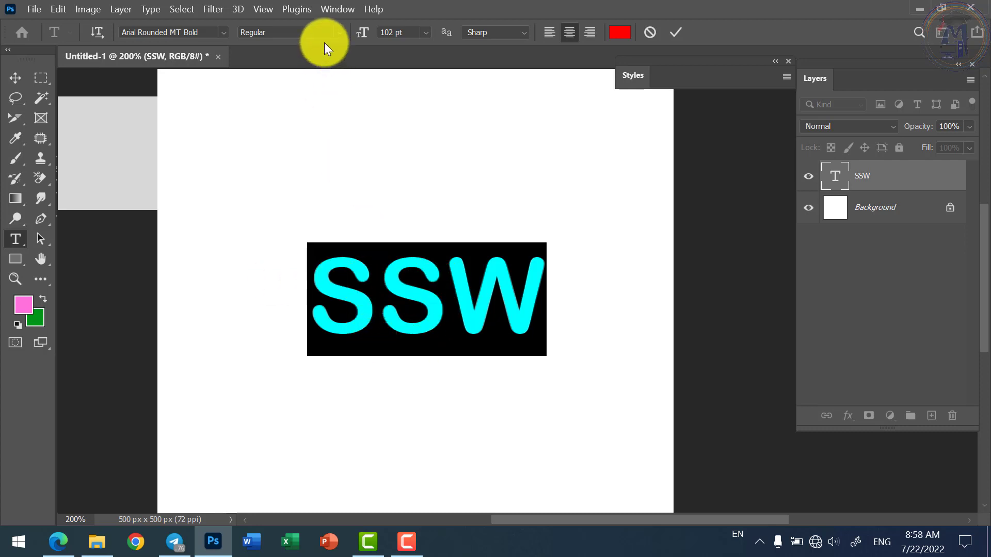
pyautogui.click(328, 14)
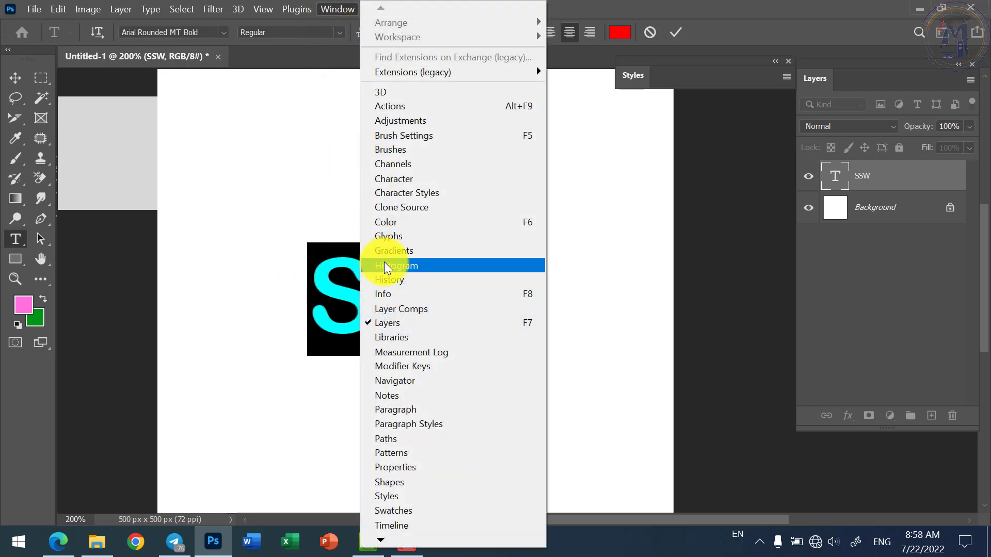
pyautogui.click(394, 178)
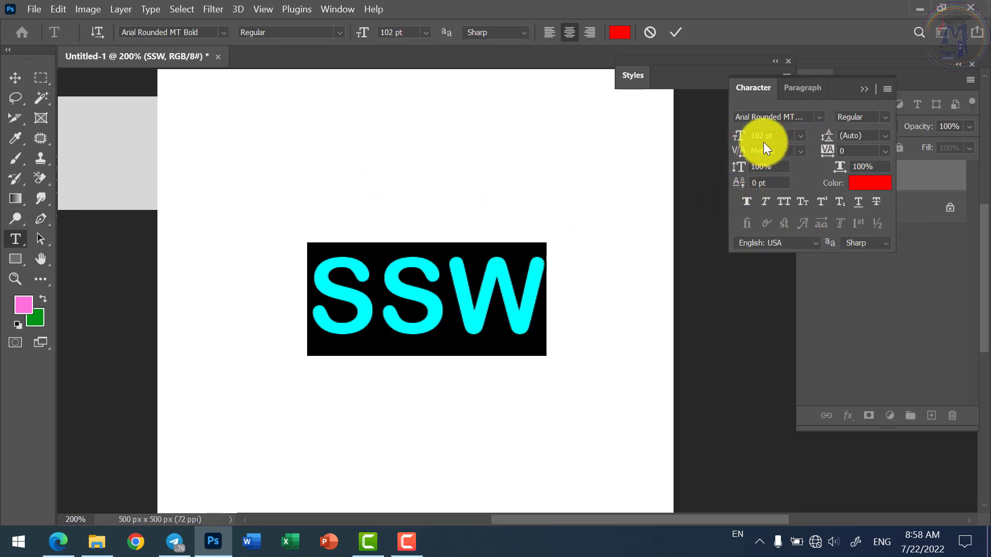
pyautogui.click(817, 118)
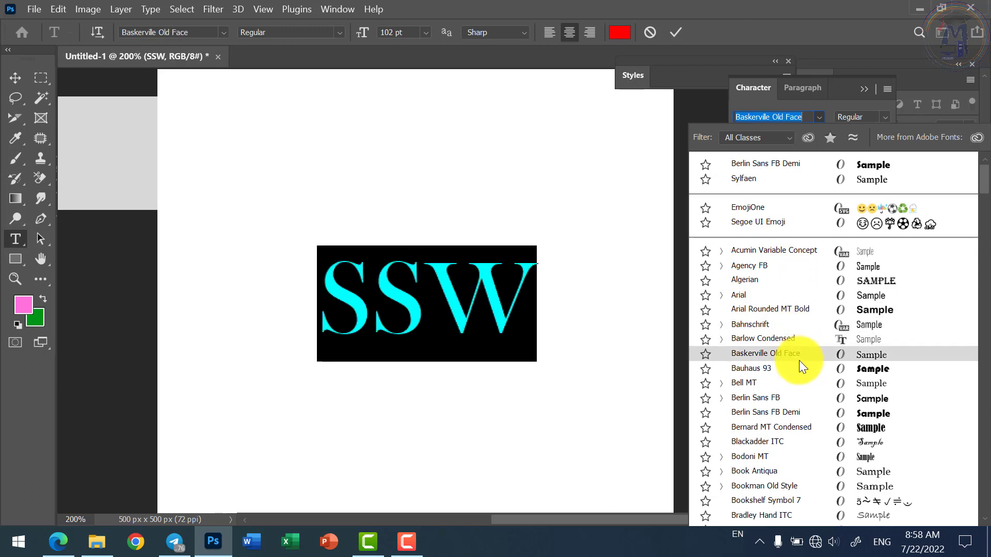
pyautogui.click(809, 413)
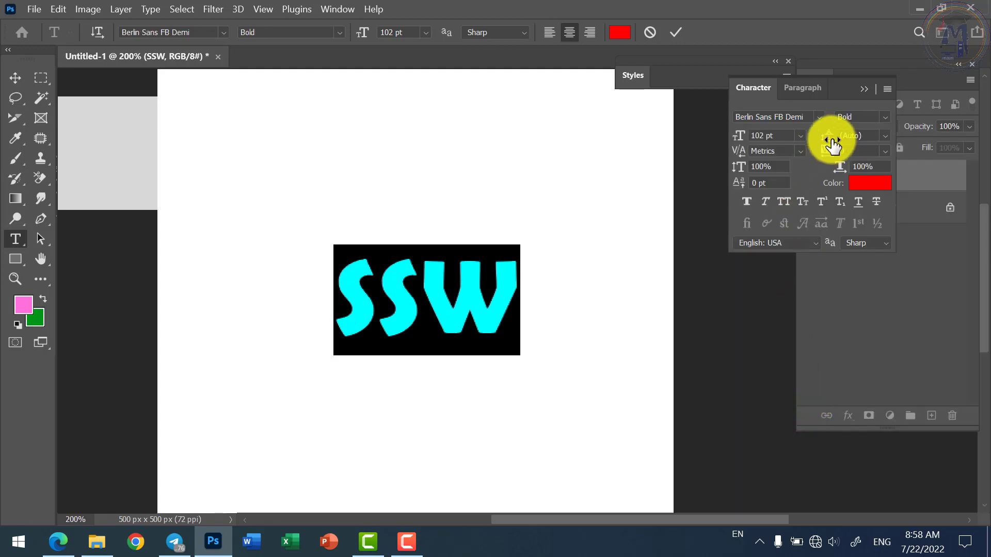
# Examine the font style, font size and leading options available for the selected SSW text.
pyautogui.click(885, 118)
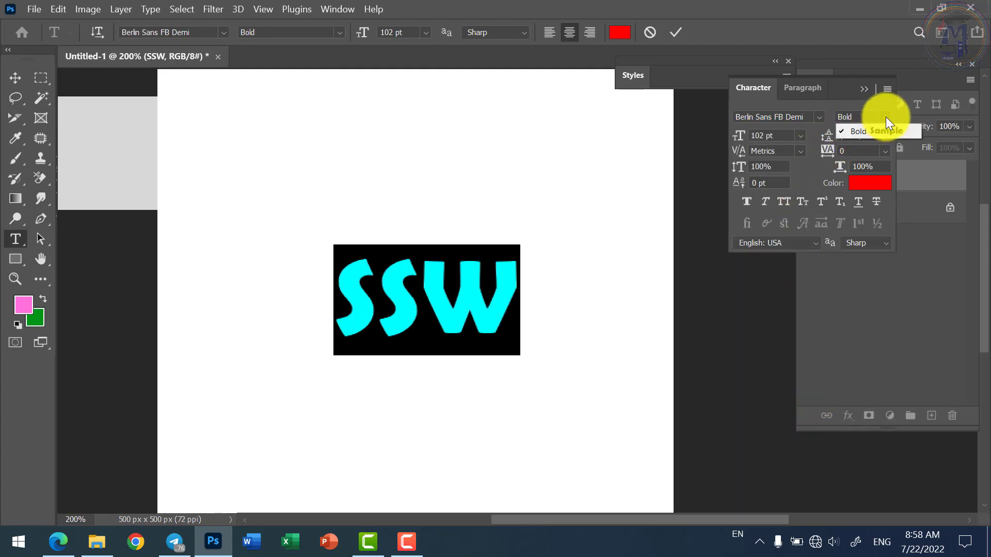
pyautogui.click(885, 116)
pyautogui.click(799, 135)
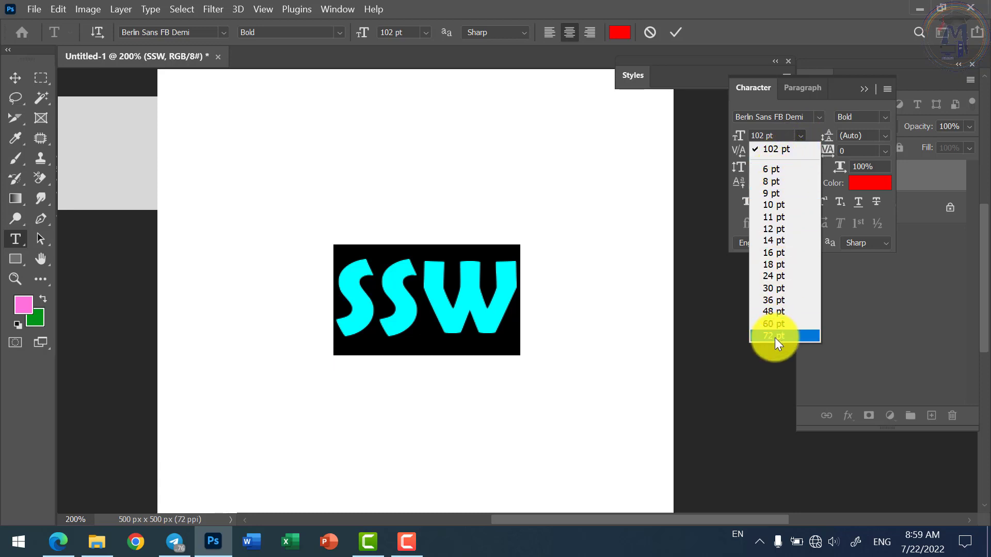
pyautogui.click(777, 149)
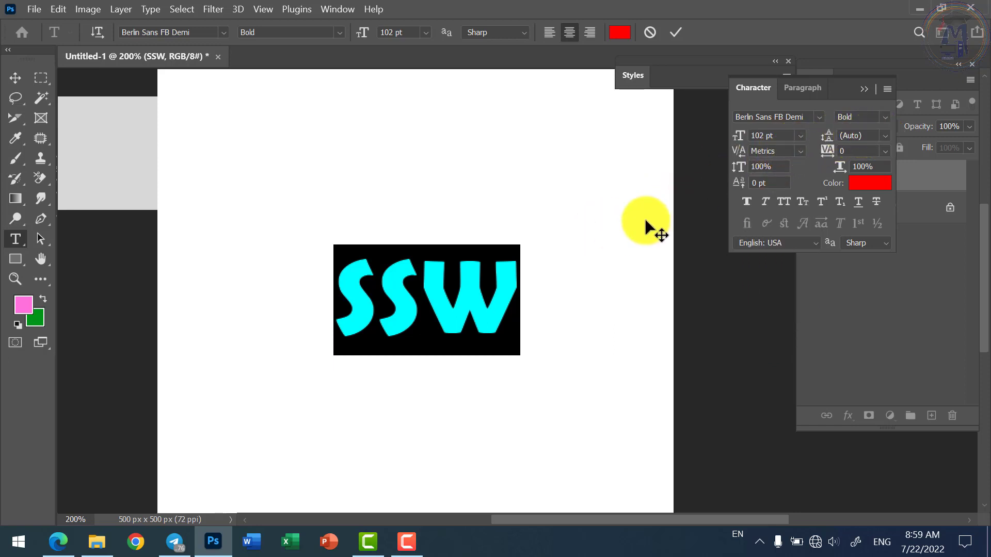
pyautogui.click(886, 134)
pyautogui.click(885, 134)
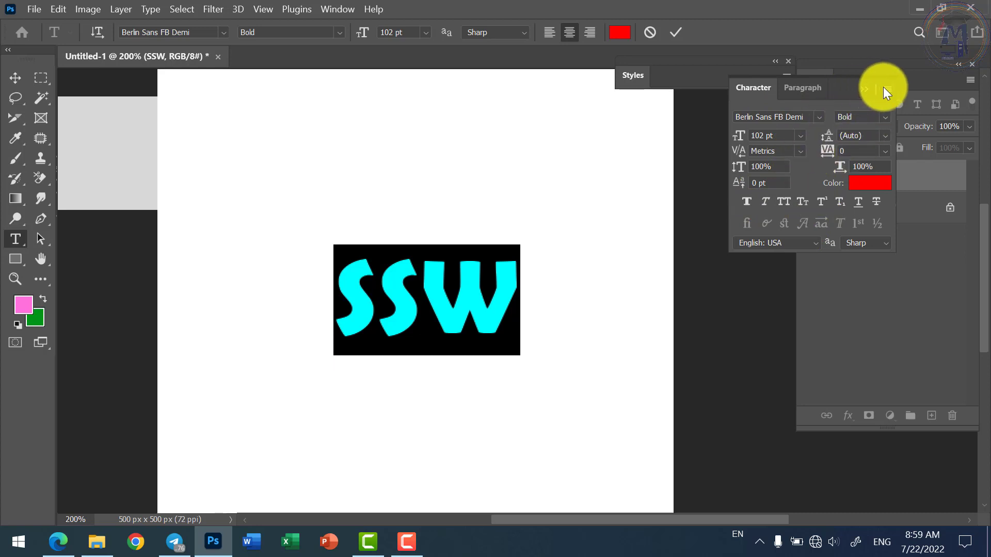
# Separate the Character and Paragraph panels from their group and close both of them.
pyautogui.moveTo(734, 109); pyautogui.dragTo(774, 144)
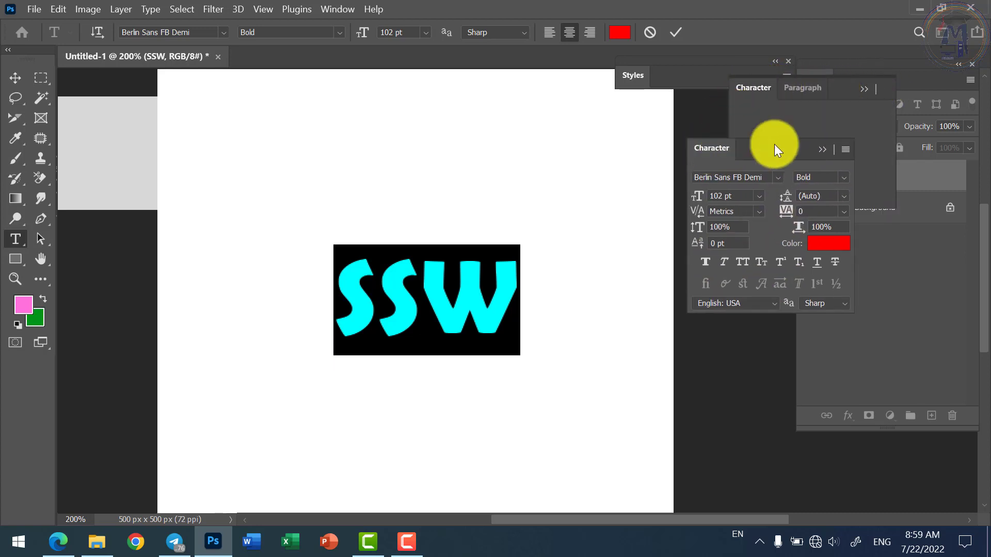
pyautogui.click(847, 134)
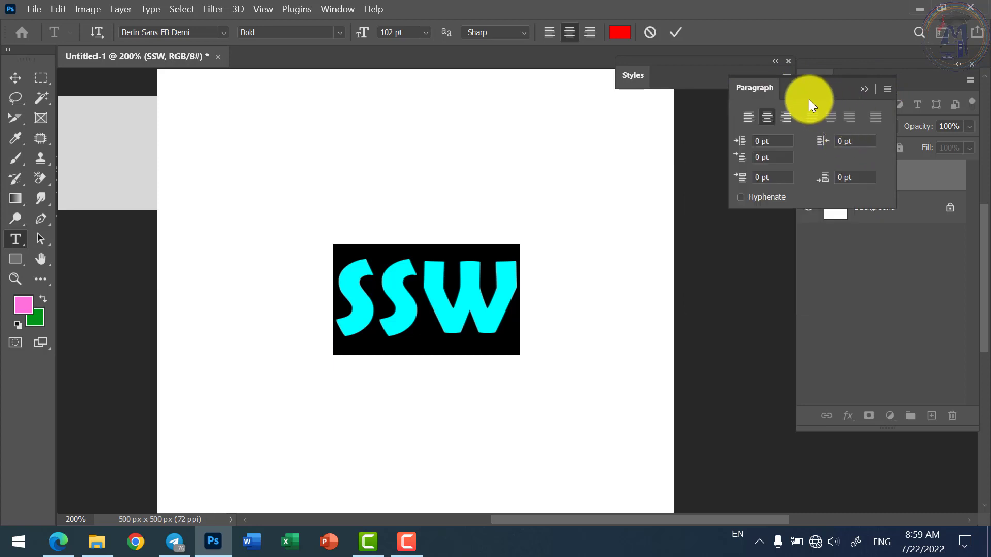
pyautogui.moveTo(749, 89); pyautogui.dragTo(713, 167)
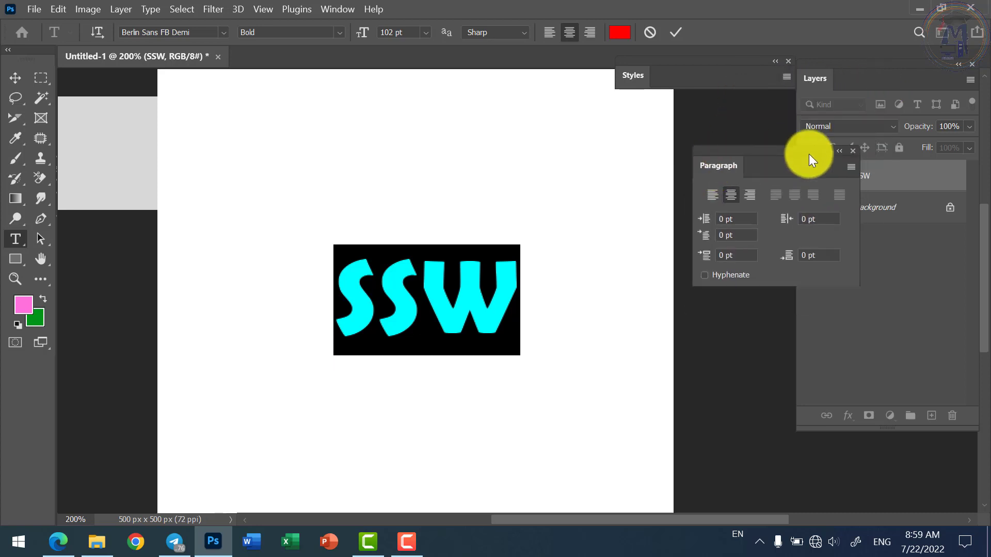
pyautogui.click(852, 151)
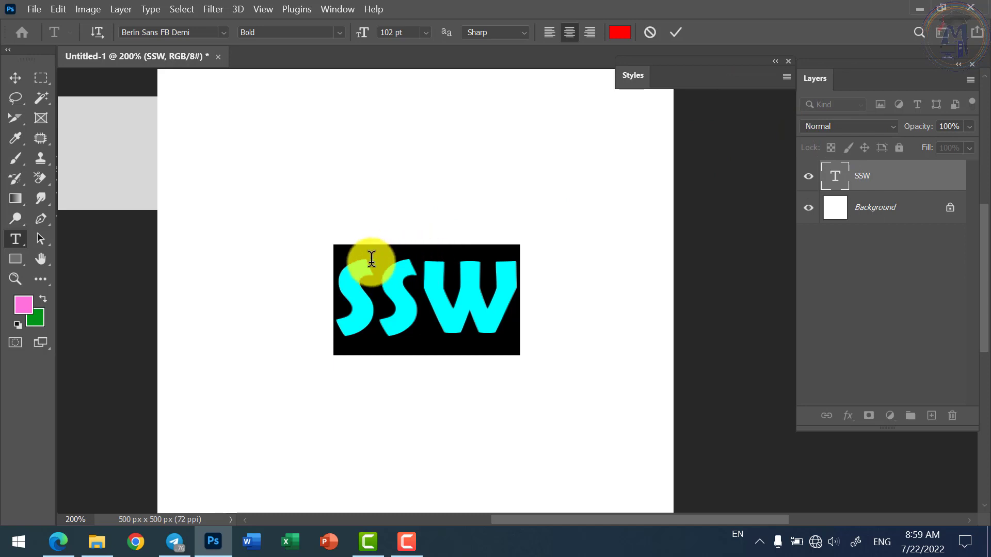
# Finish editing the SSW text and move it slightly up and to the left on the canvas.
pyautogui.click(348, 285)
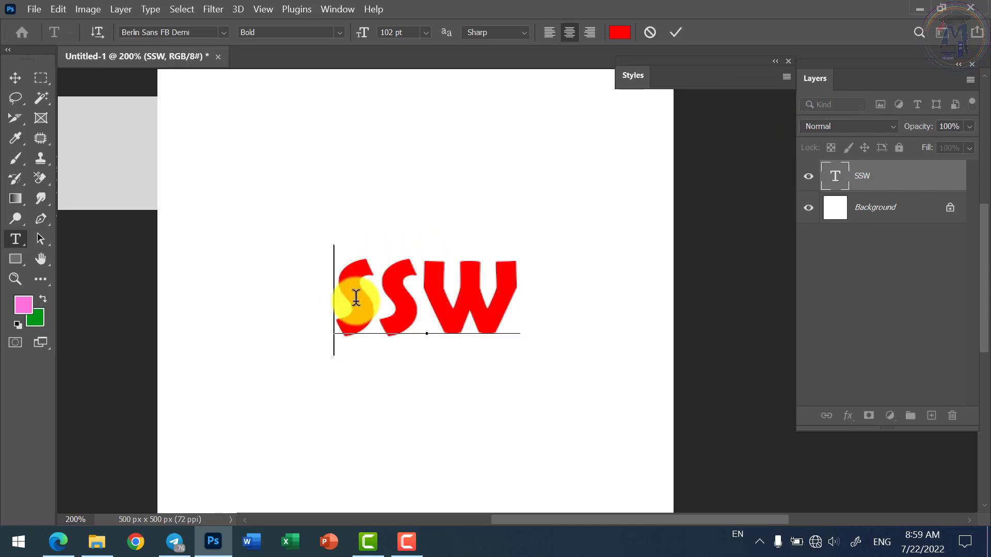
pyautogui.click(16, 79)
pyautogui.moveTo(394, 296)
pyautogui.mouseDown()
pyautogui.moveTo(372, 277)
pyautogui.moveTo(377, 287)
pyautogui.mouseUp()
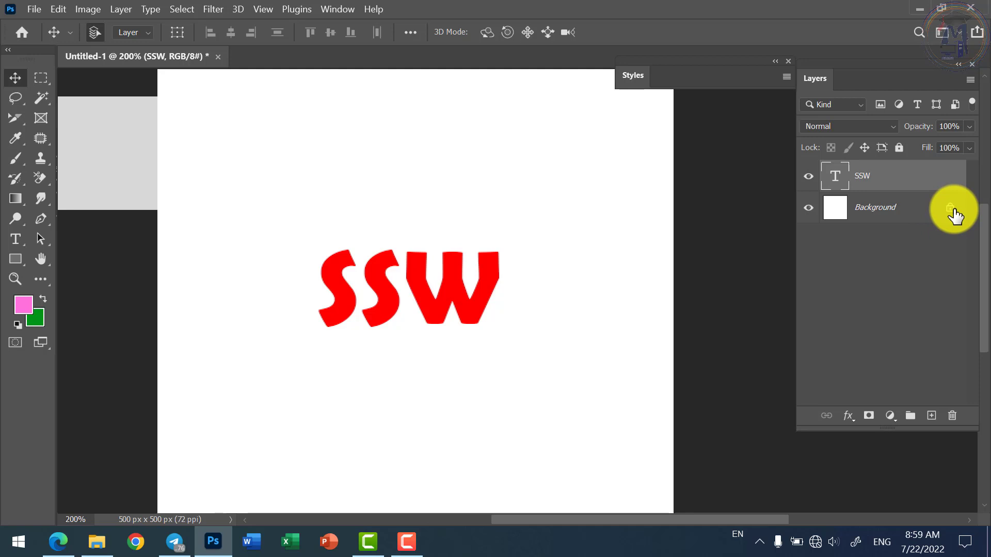
# Hide the SSW text layer and show it again.
pyautogui.click(809, 178)
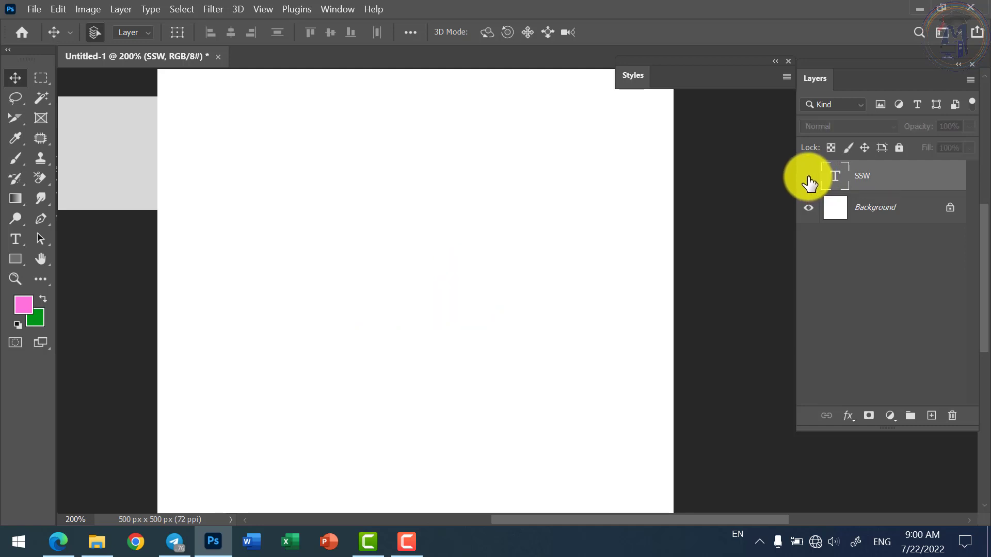
pyautogui.click(809, 179)
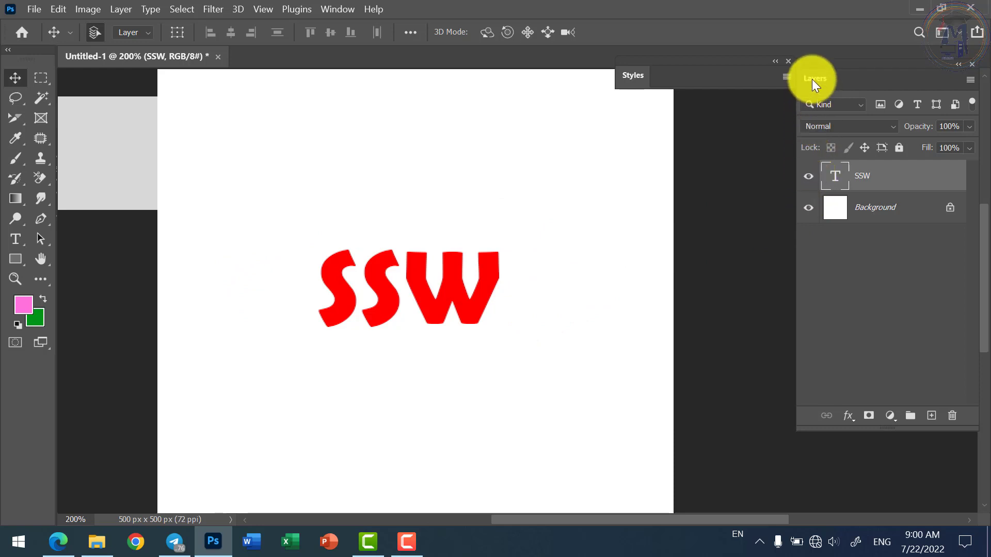
pyautogui.doubleClick(836, 181)
pyautogui.click(436, 276)
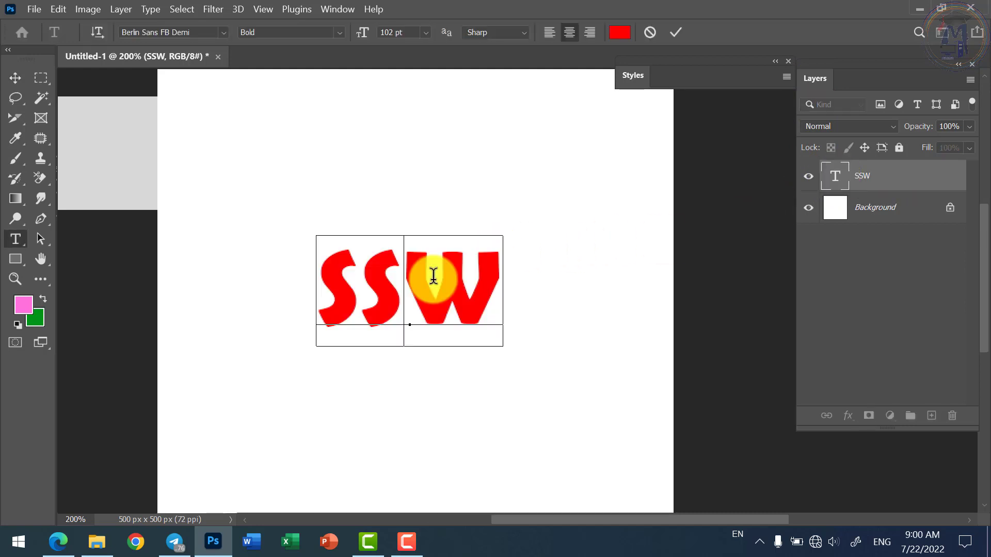
pyautogui.moveTo(338, 279); pyautogui.dragTo(515, 287)
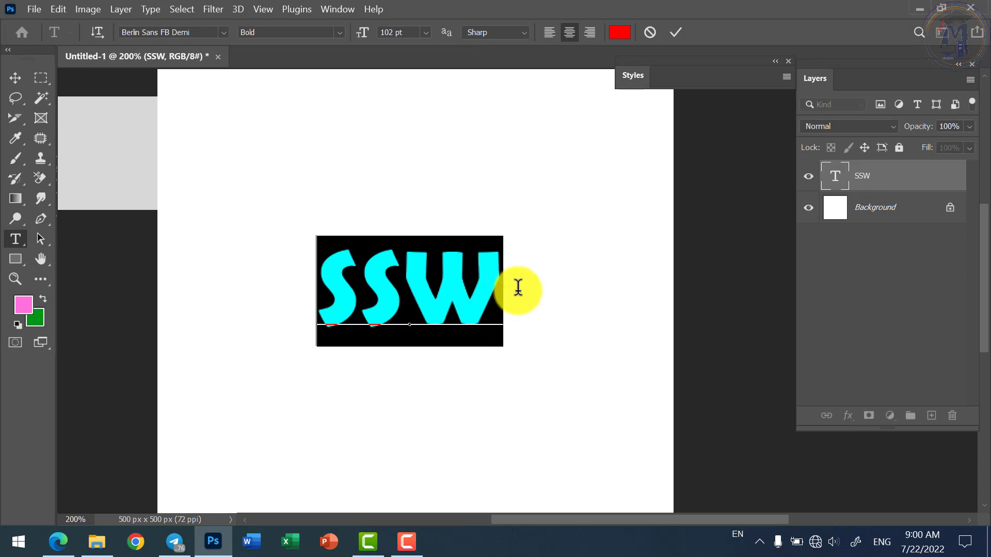
pyautogui.click(469, 288)
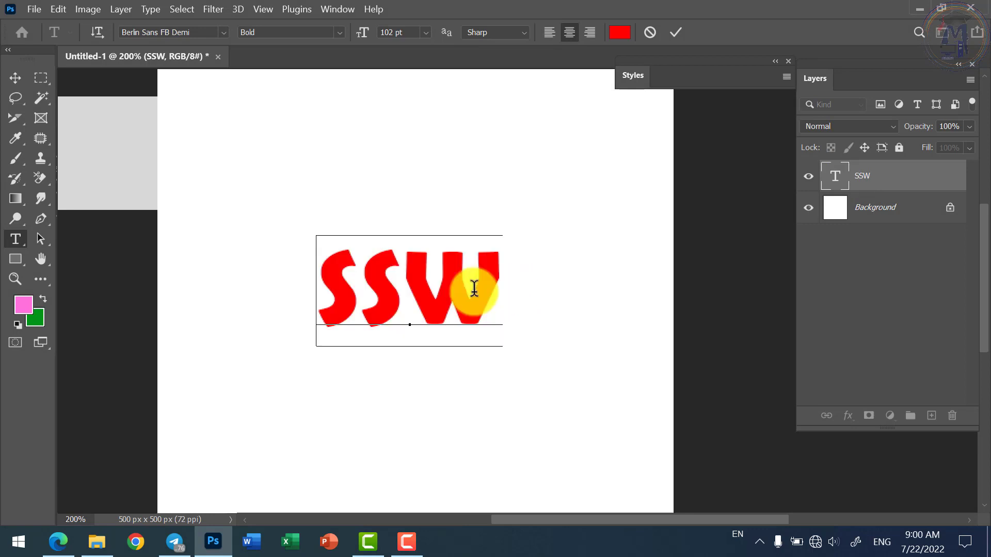
pyautogui.press('Escape')
pyautogui.press('v')
pyautogui.click(879, 207)
pyautogui.click(862, 183)
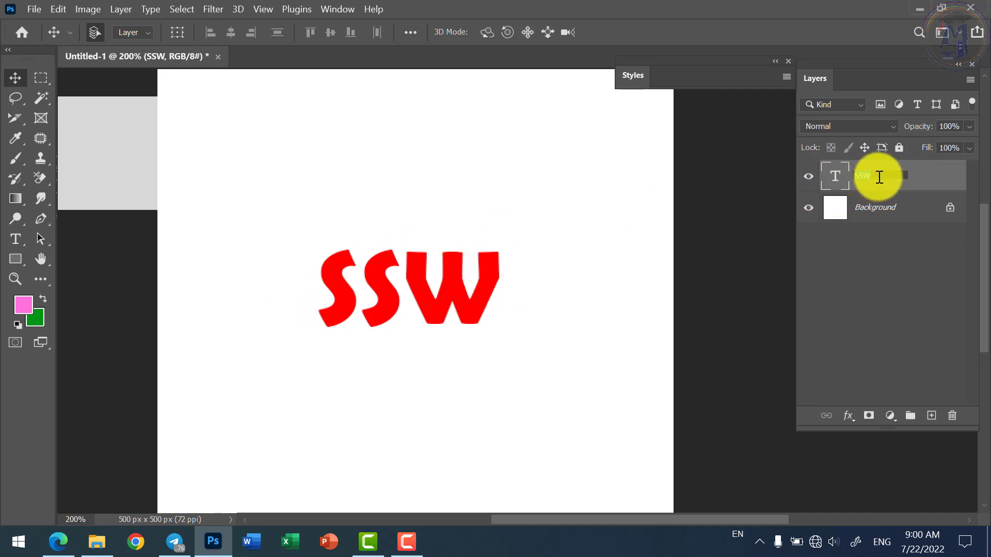
pyautogui.click(927, 183)
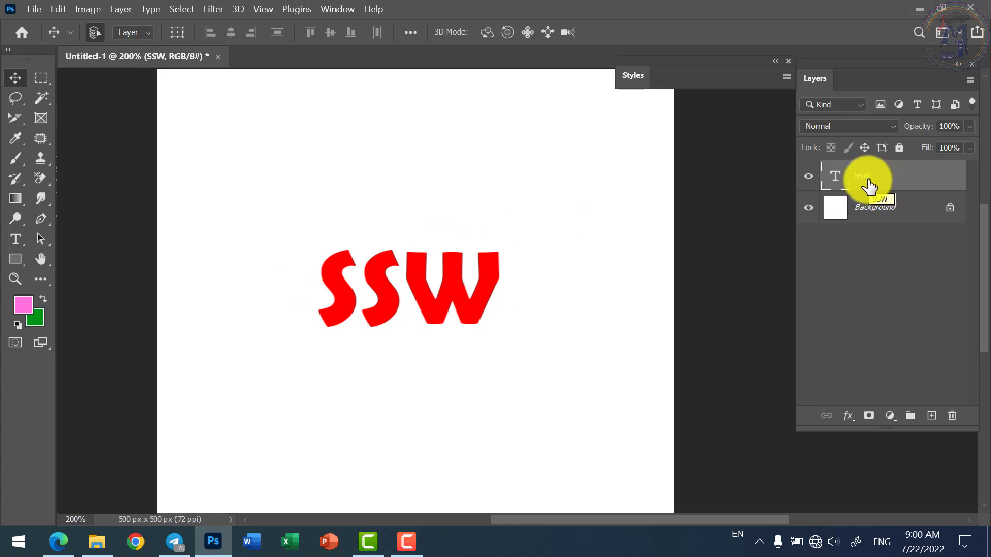
# Open the Layer Style settings of the SSW layer and view the style presets and the blending options.
pyautogui.doubleClick(904, 182)
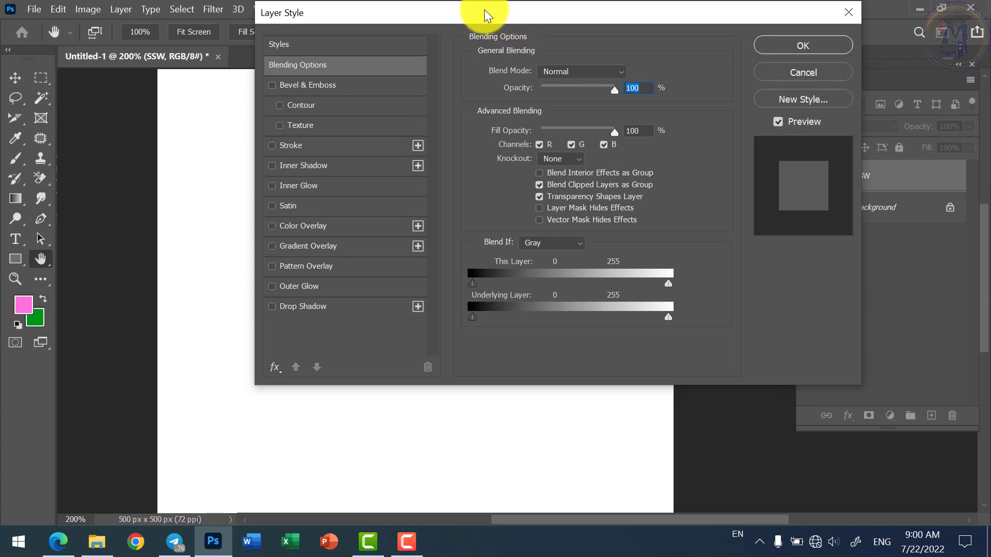
pyautogui.moveTo(490, 11); pyautogui.dragTo(423, 66)
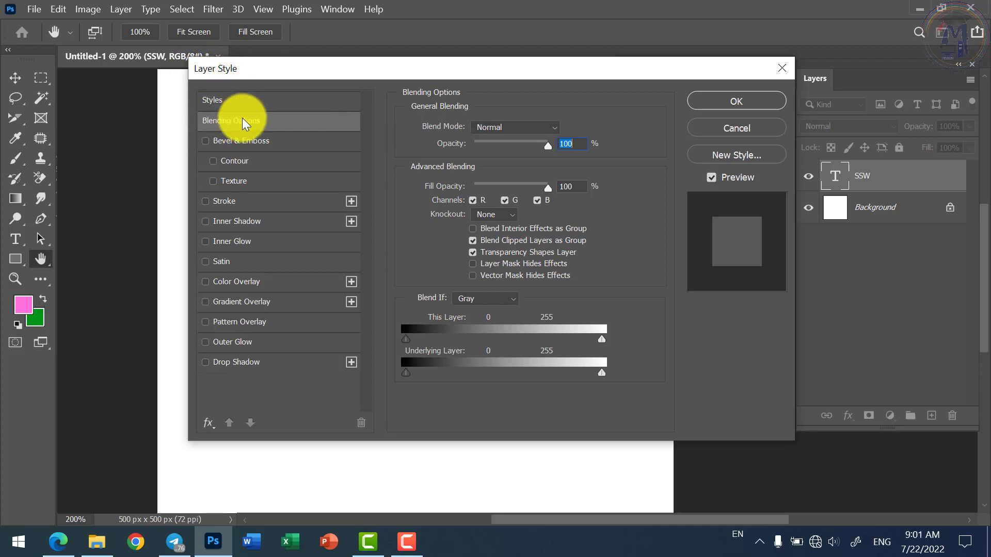
pyautogui.click(203, 99)
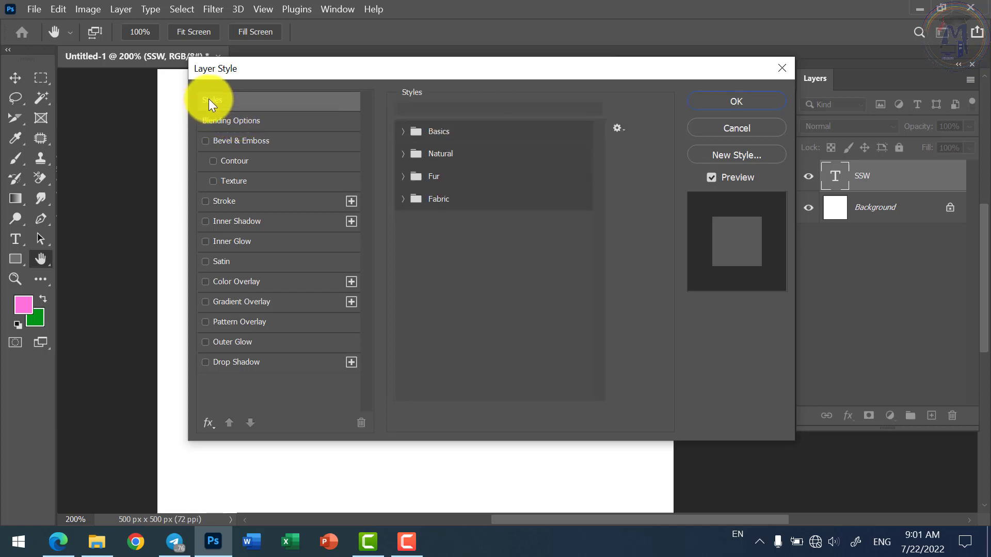
pyautogui.click(227, 123)
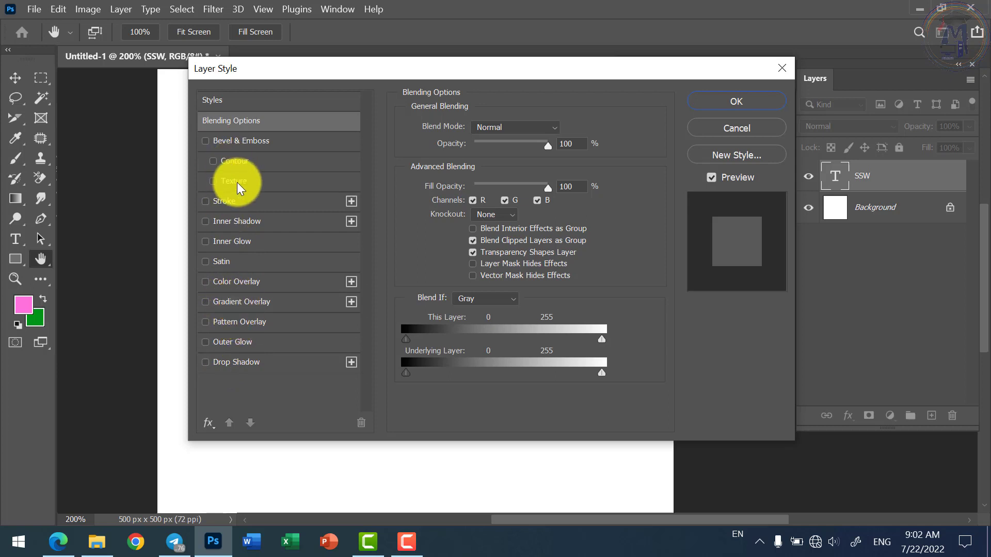
# Enable the Drop Shadow effect on the SSW layer and uncover the text on the canvas to view the shadow.
pyautogui.click(227, 361)
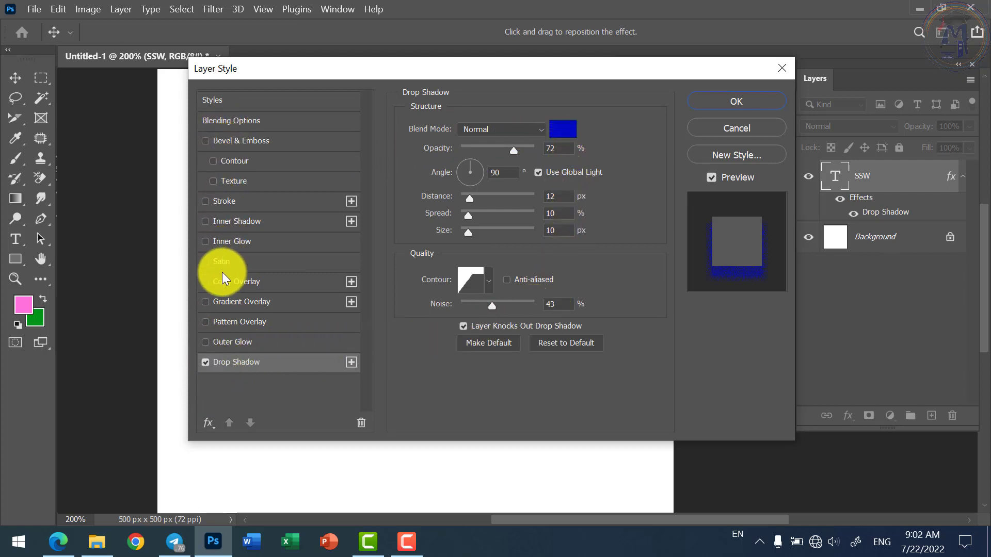
pyautogui.moveTo(333, 64); pyautogui.dragTo(478, 37)
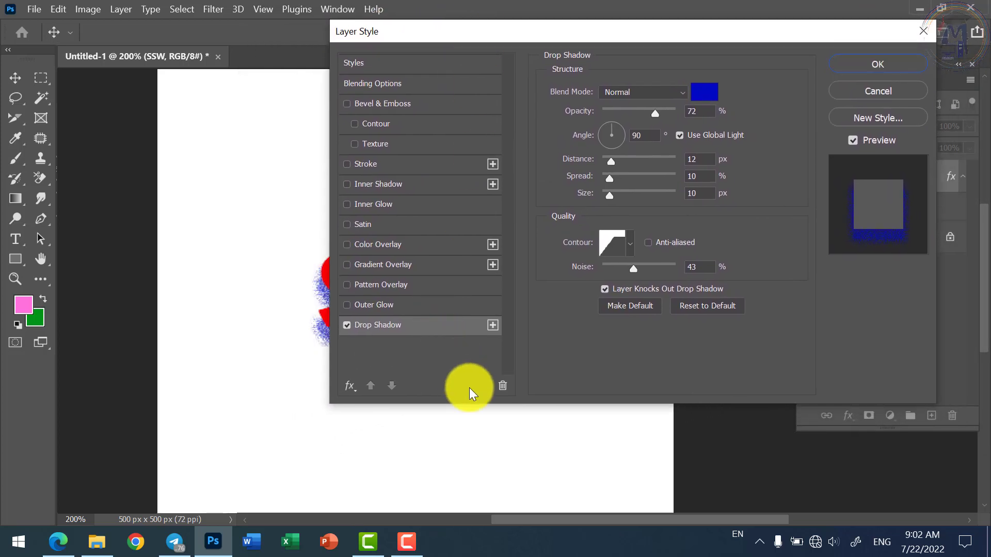
pyautogui.keyDown('alt'); pyautogui.click(485, 431); pyautogui.keyUp('alt')
pyautogui.click(314, 243)
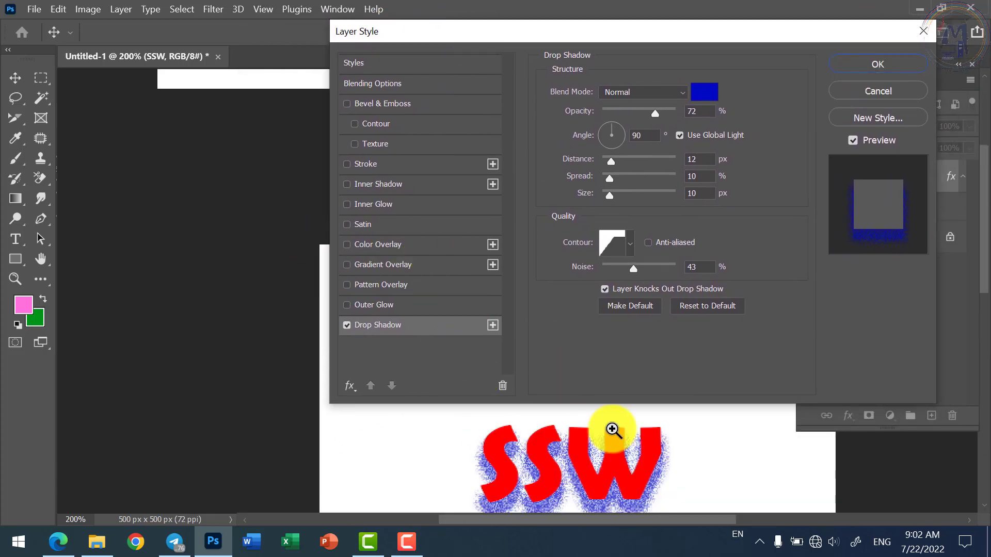
pyautogui.scroll(-2, 580, 463)
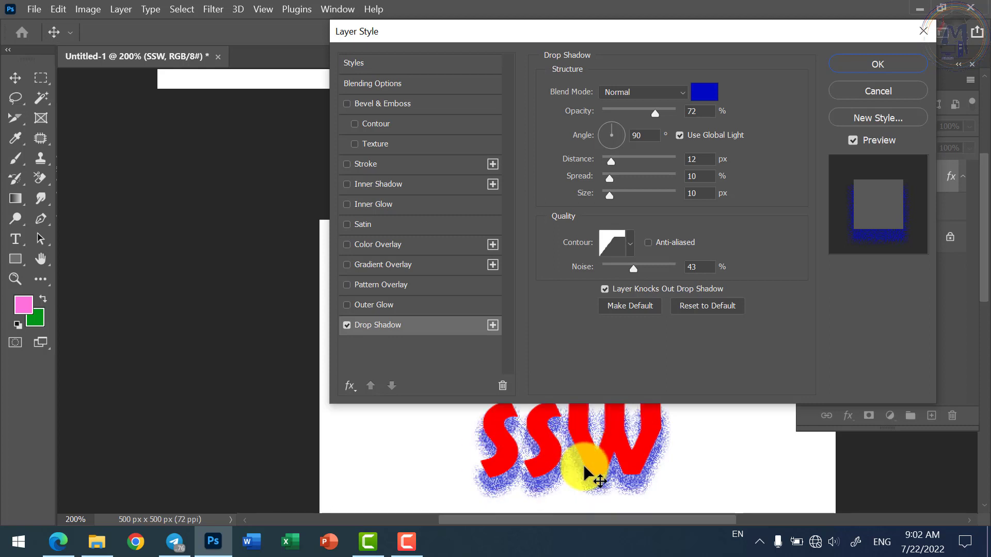
# Toggle the Drop Shadow and Outer Glow effects on and off to compare how they look on the SSW text.
pyautogui.click(346, 325)
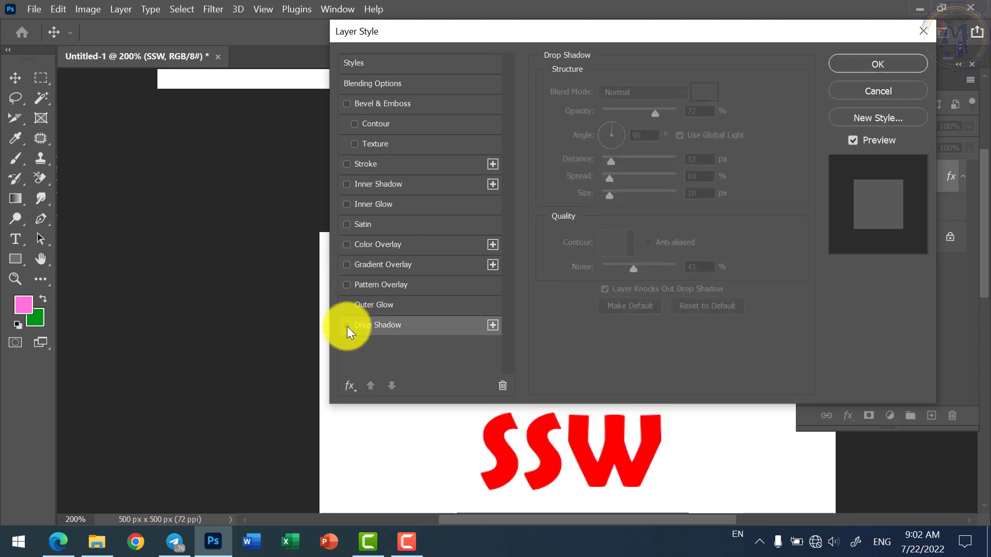
pyautogui.click(355, 306)
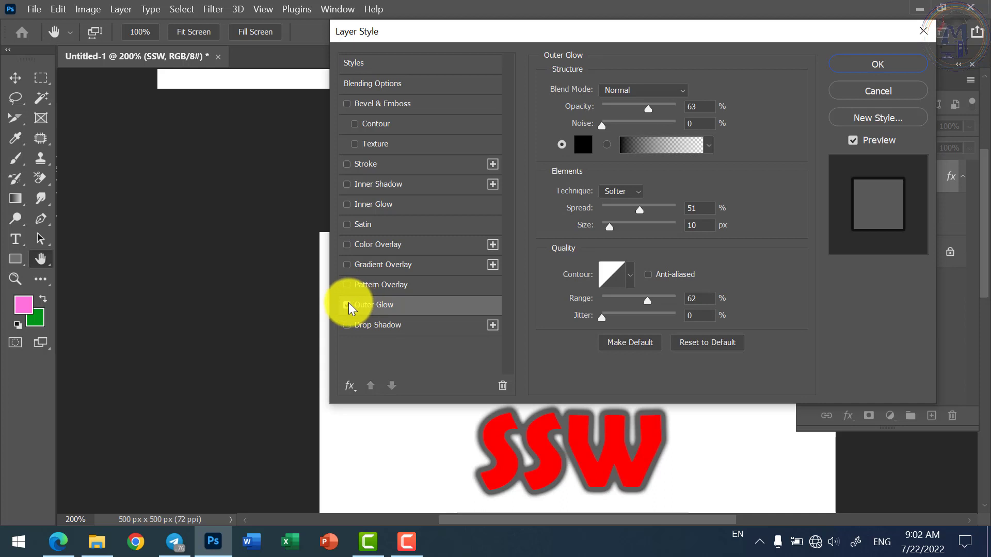
pyautogui.click(346, 305)
pyautogui.click(345, 324)
pyautogui.click(345, 326)
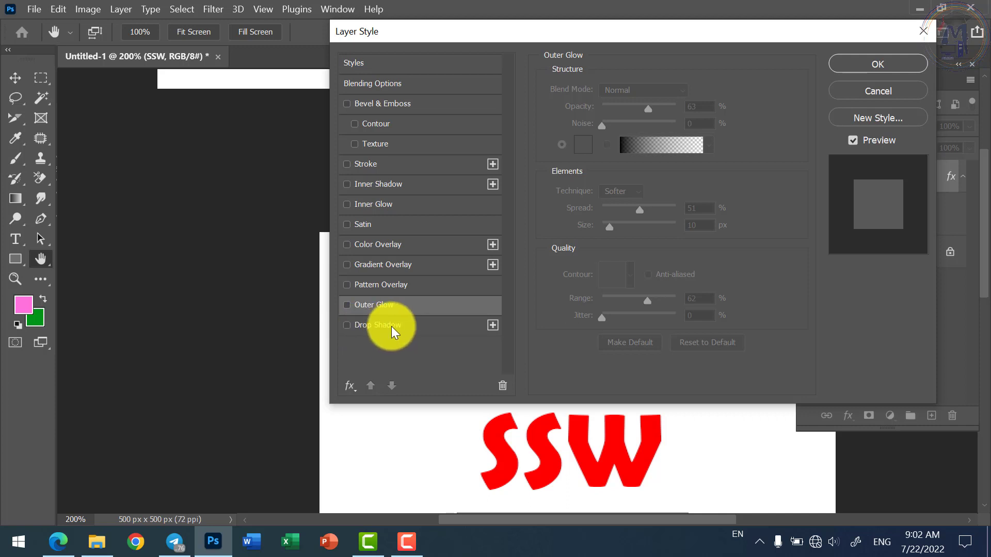
pyautogui.click(347, 325)
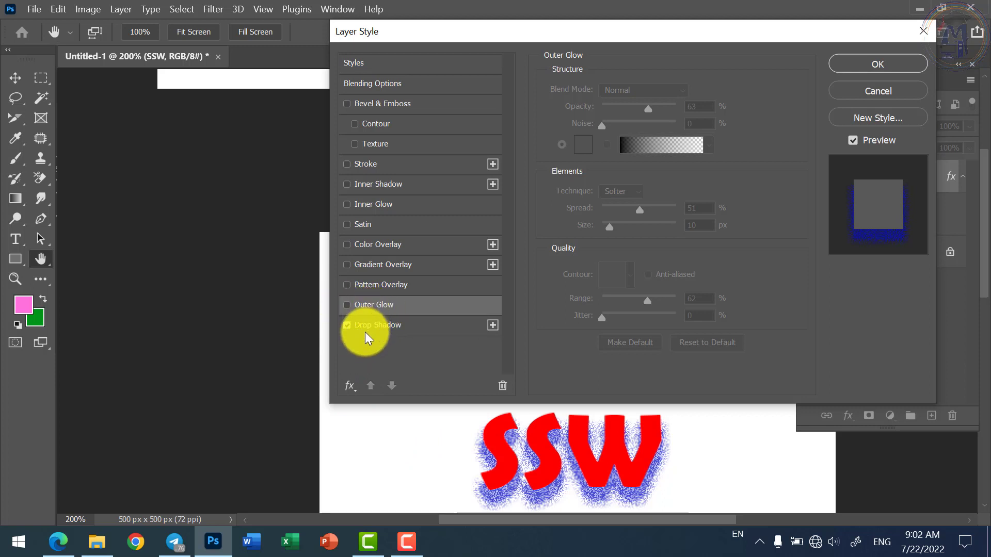
pyautogui.click(347, 325)
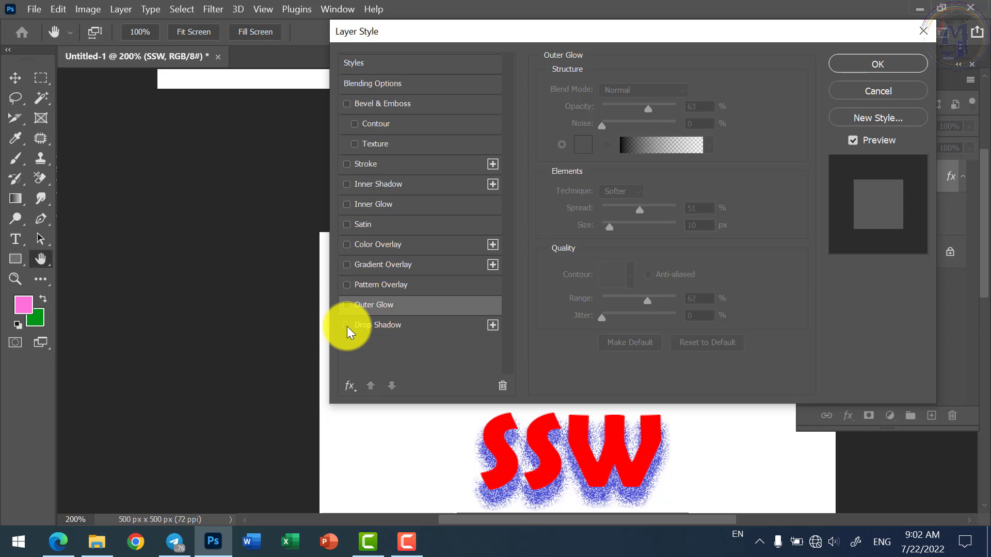
# Enable Drop Shadow, reset its settings to their defaults, and reset the layer's effects to the default list.
pyautogui.click(389, 324)
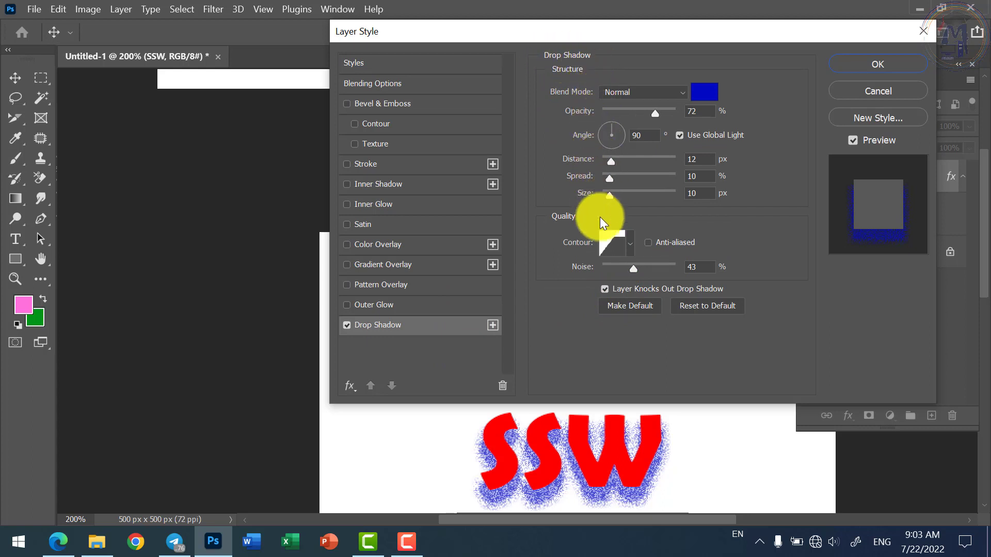
pyautogui.click(694, 308)
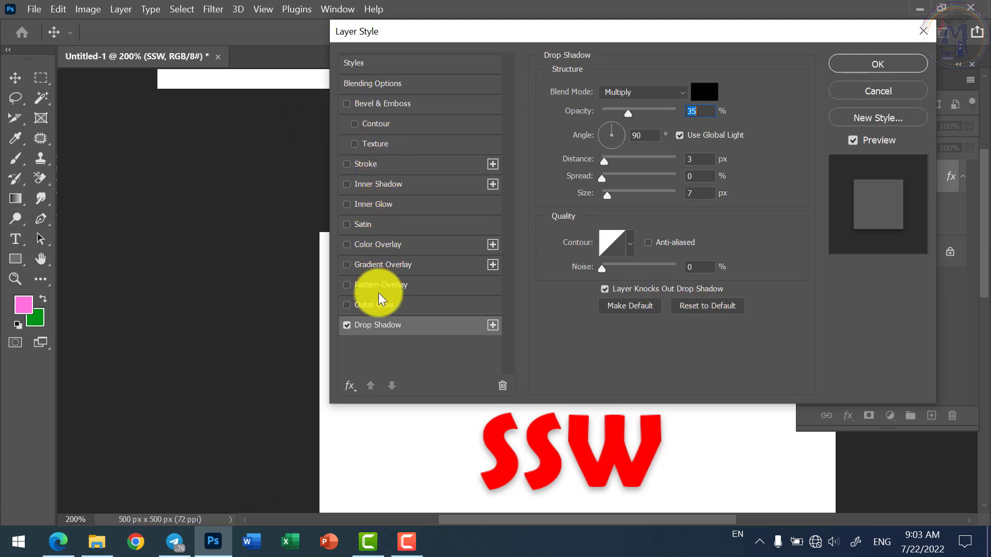
pyautogui.click(349, 387)
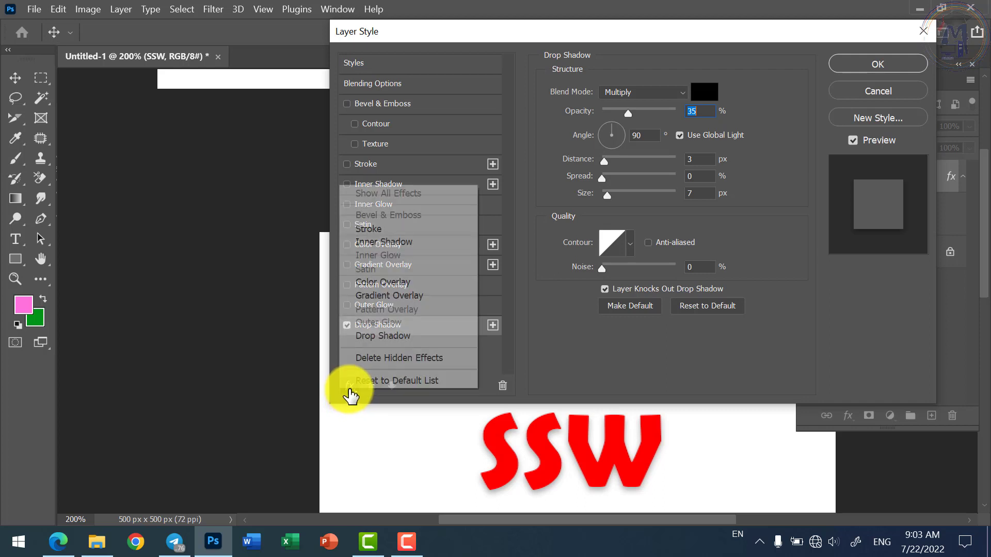
pyautogui.click(349, 389)
pyautogui.click(349, 391)
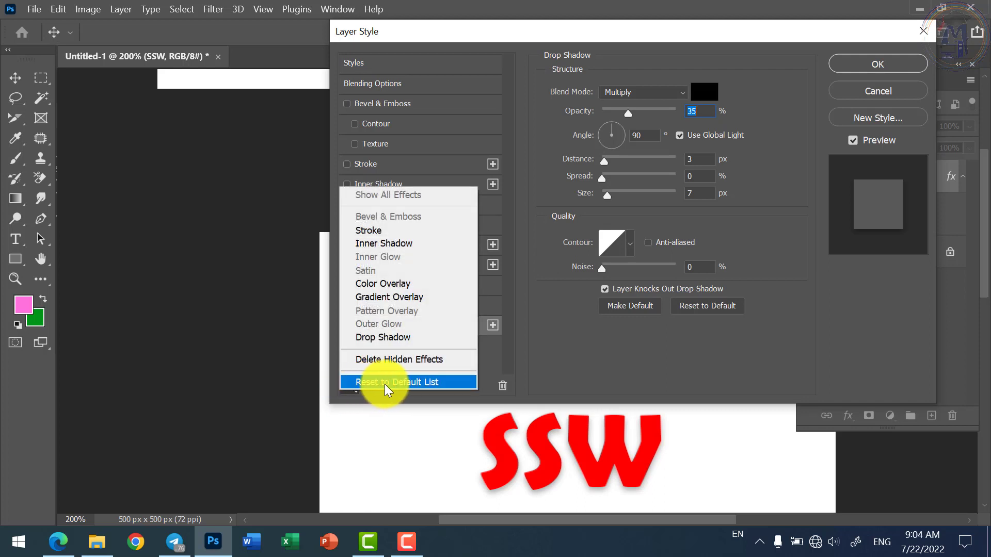
pyautogui.click(415, 381)
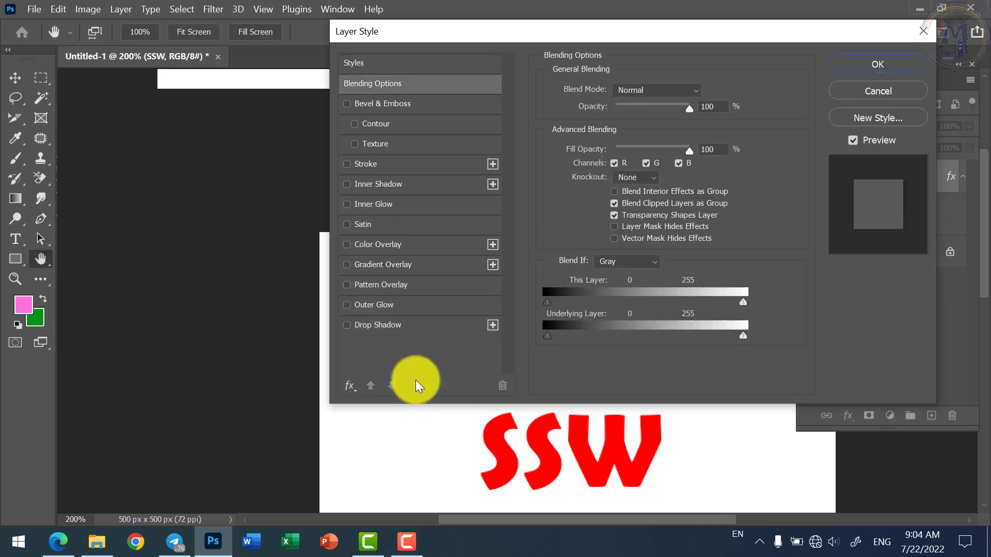
# Enable Drop Shadow on the SSW layer again and set its blend mode to Normal.
pyautogui.click(395, 327)
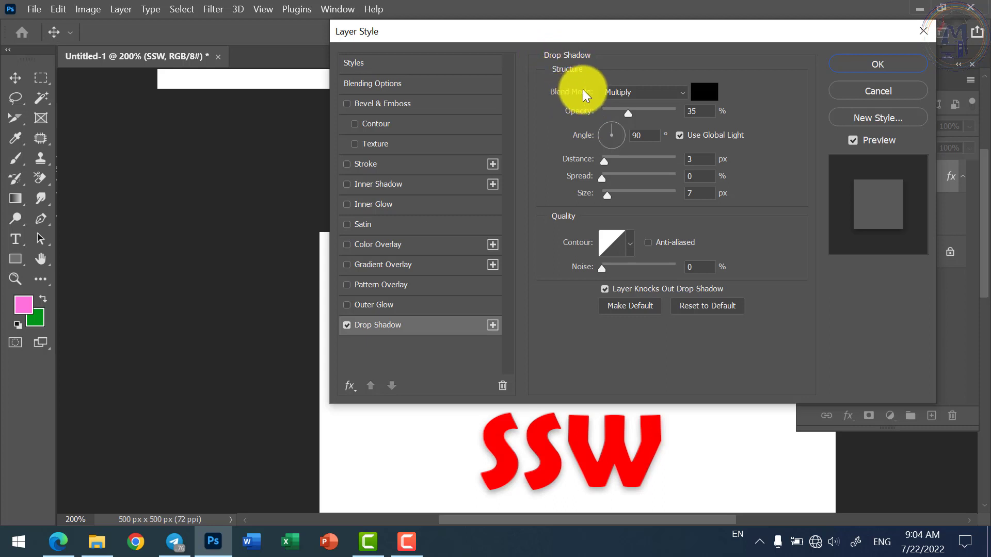
pyautogui.click(616, 91)
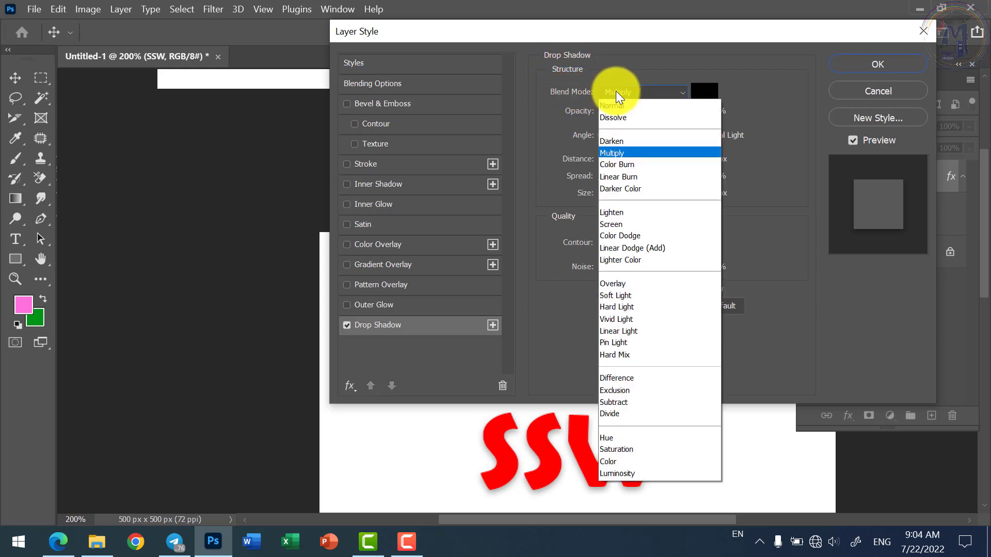
pyautogui.click(617, 101)
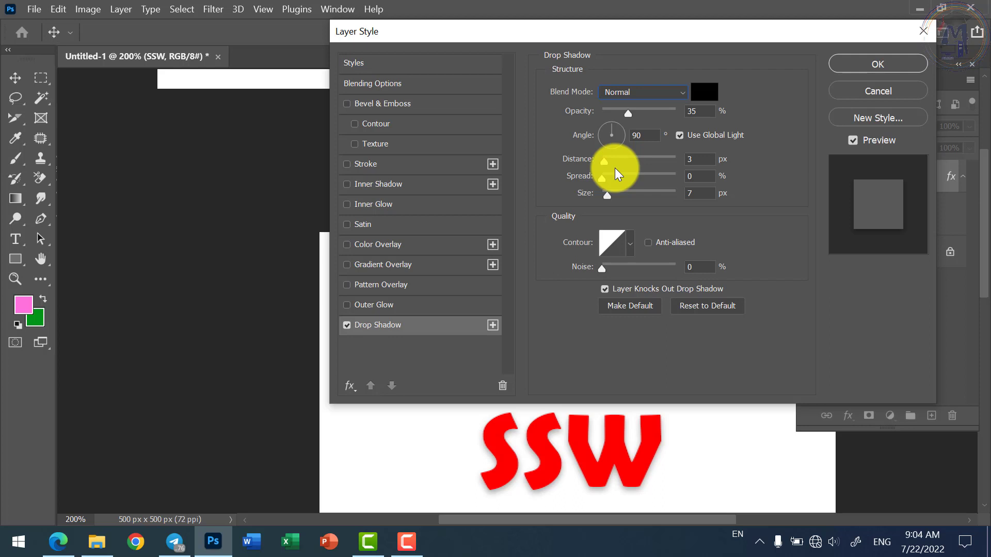
pyautogui.click(673, 96)
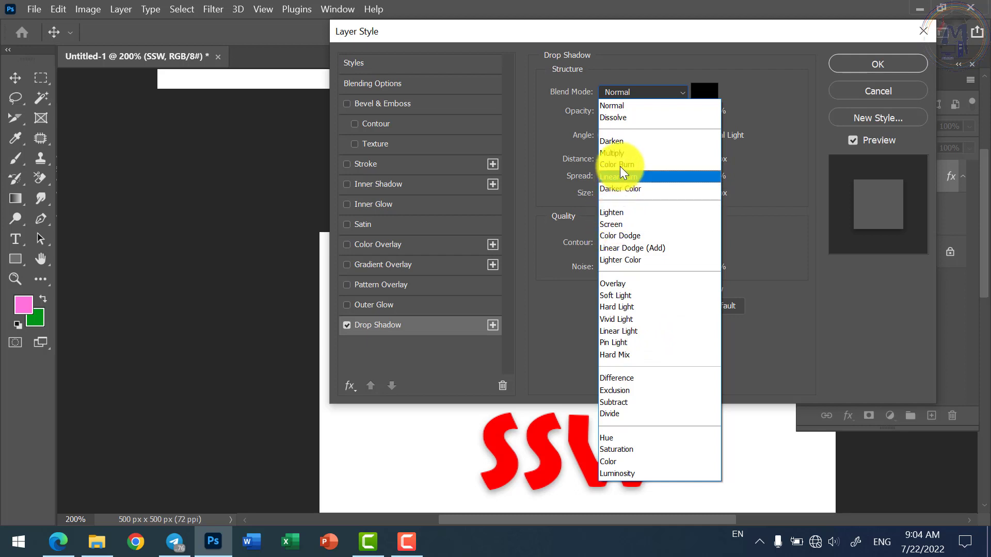
pyautogui.click(605, 106)
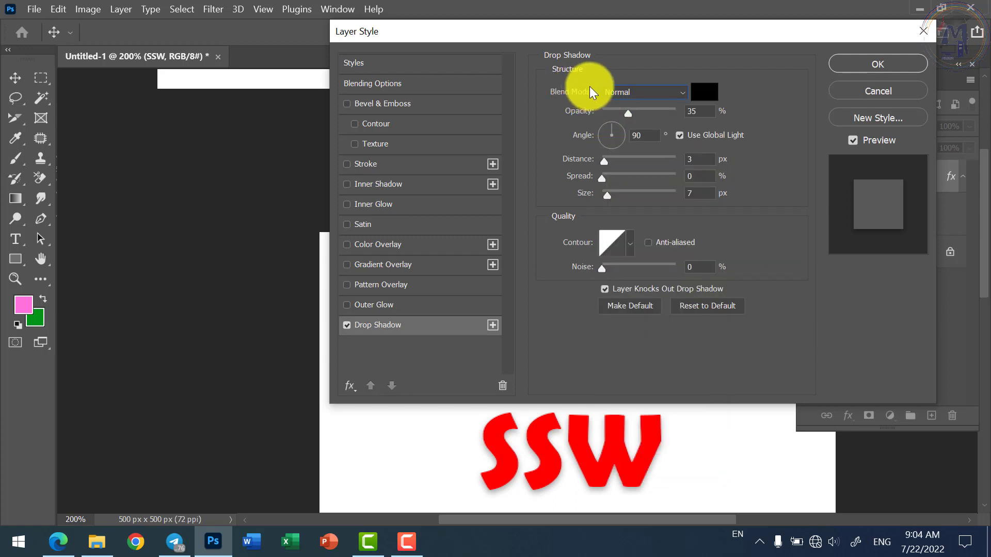
# Set the drop shadow color to green 379b00.
pyautogui.click(704, 91)
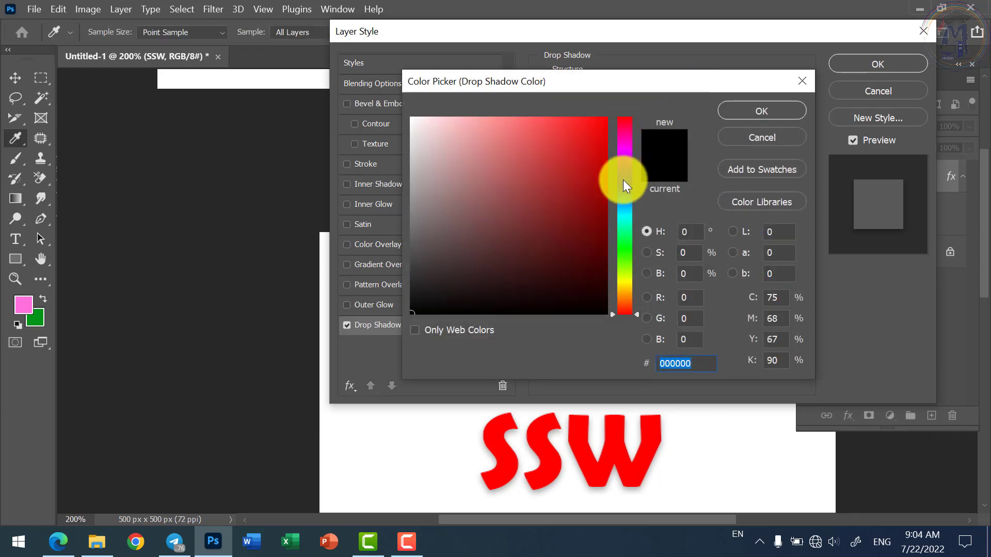
pyautogui.click(625, 259)
pyautogui.click(605, 195)
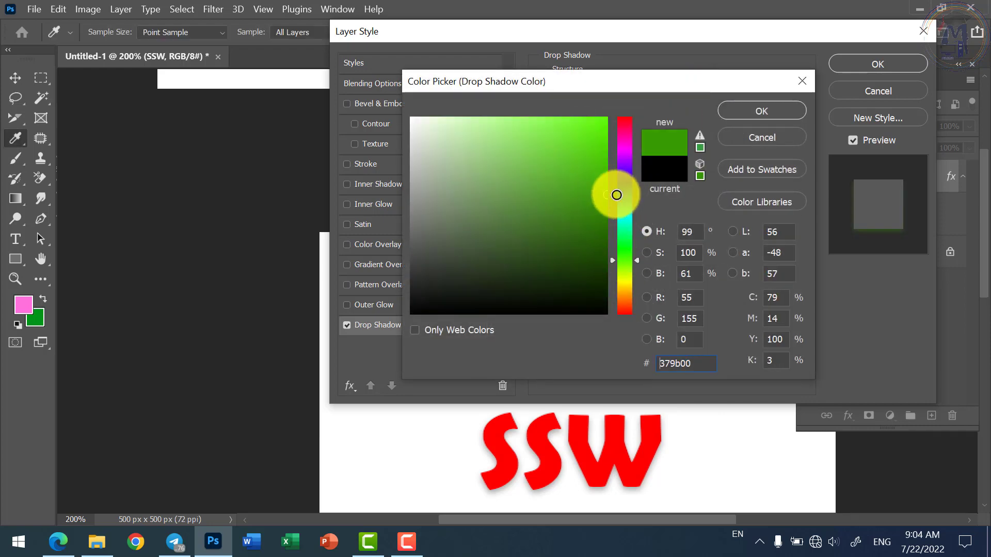
pyautogui.click(754, 108)
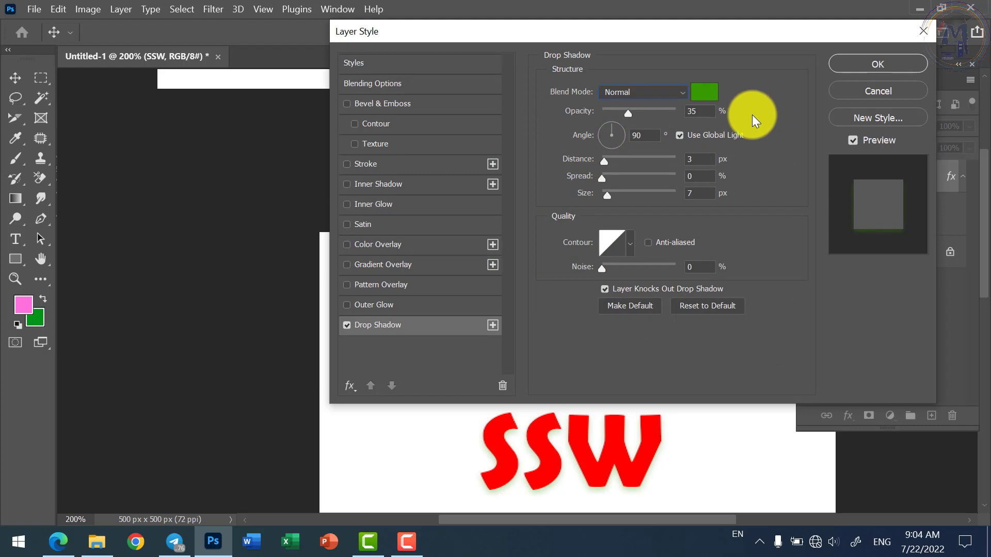
# Set the drop shadow color to dark blue 130075 and apply the layer style to the SSW text.
pyautogui.click(706, 94)
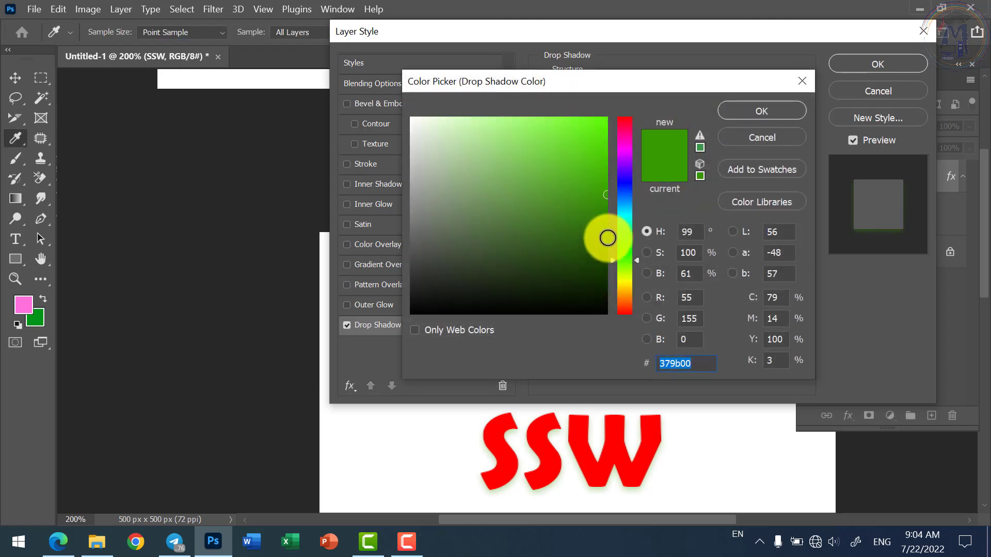
pyautogui.click(627, 177)
pyautogui.click(606, 226)
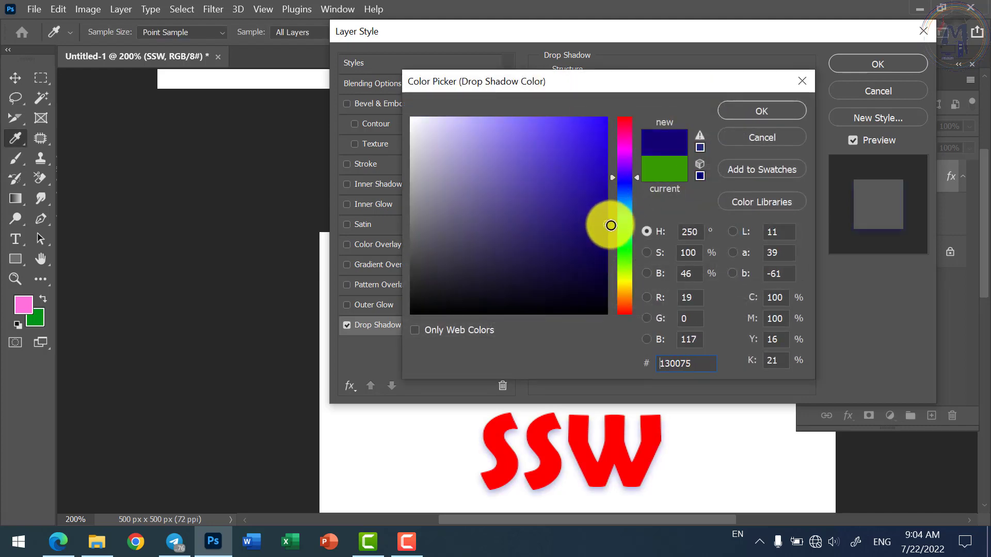
pyautogui.click(729, 113)
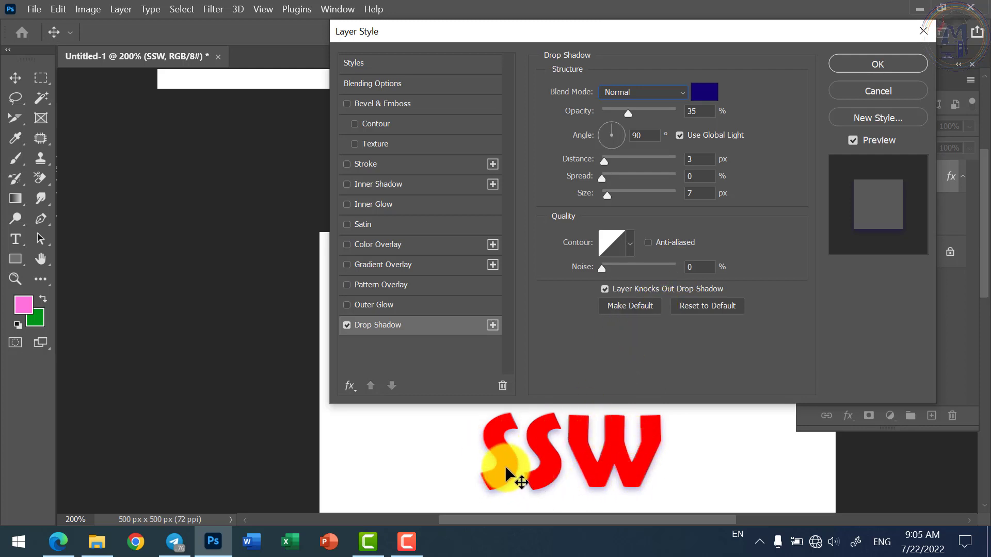
pyautogui.click(879, 65)
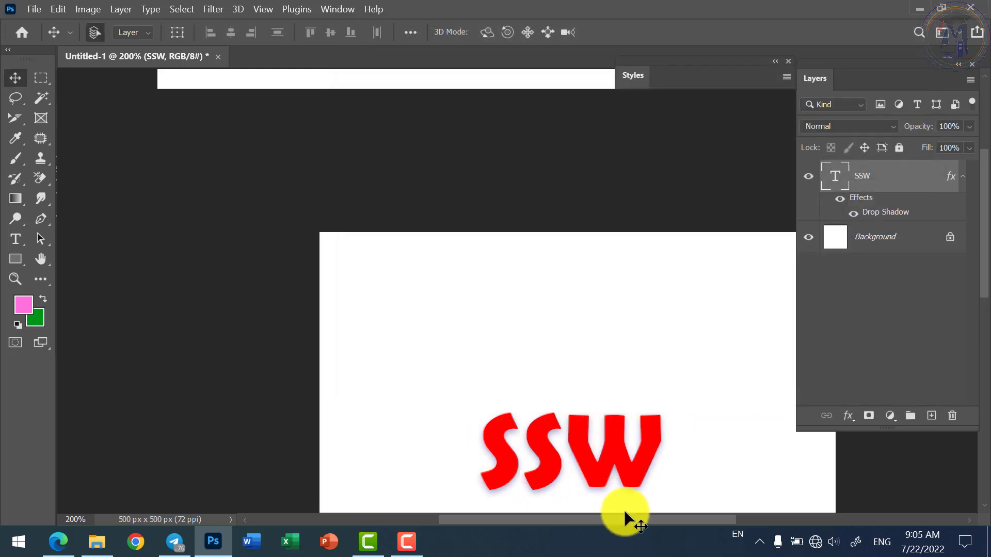
# Zoom in on the SSW text to 400% and examine its drop shadow up close.
pyautogui.keyDown('ctrl'); pyautogui.click(675, 453); pyautogui.keyUp('ctrl')
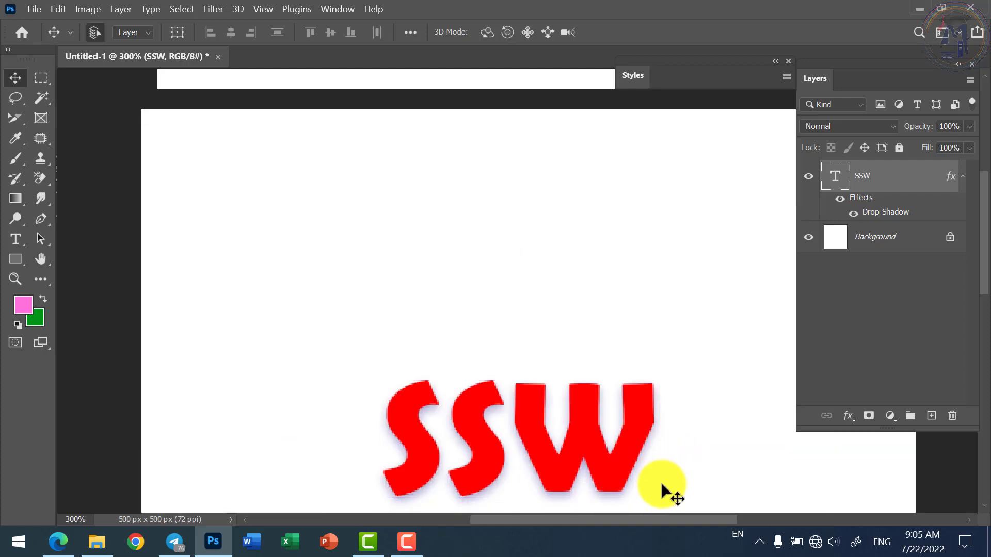
pyautogui.scroll(2, 514, 383)
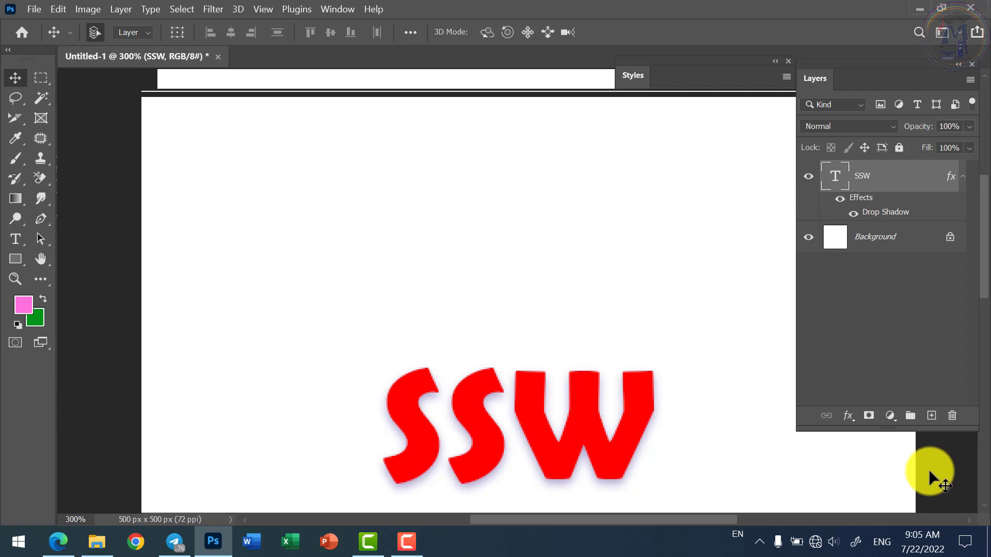
pyautogui.press('Tab')
pyautogui.press('Tab')
pyautogui.click(795, 362)
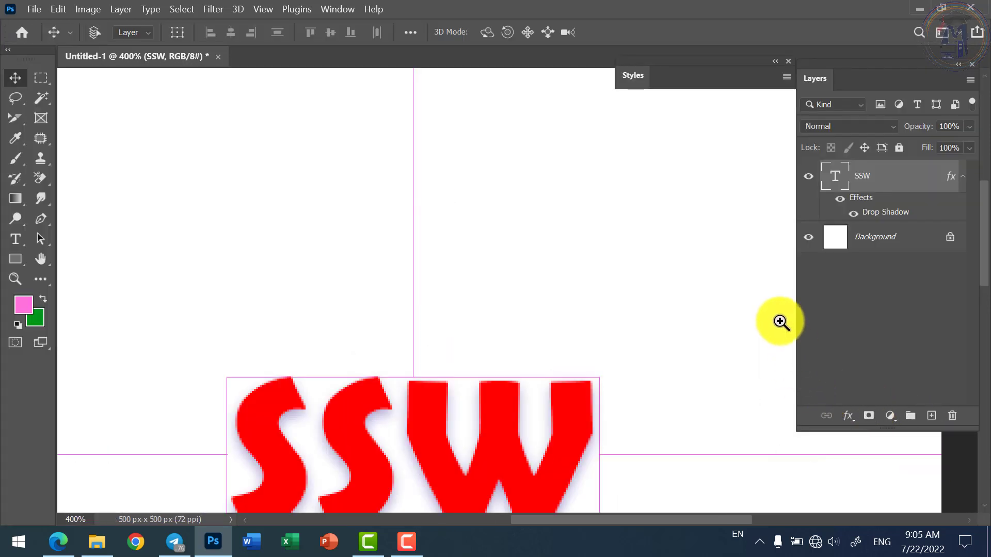
pyautogui.scroll(-3, 889, 435)
pyautogui.scroll(1, 902, 435)
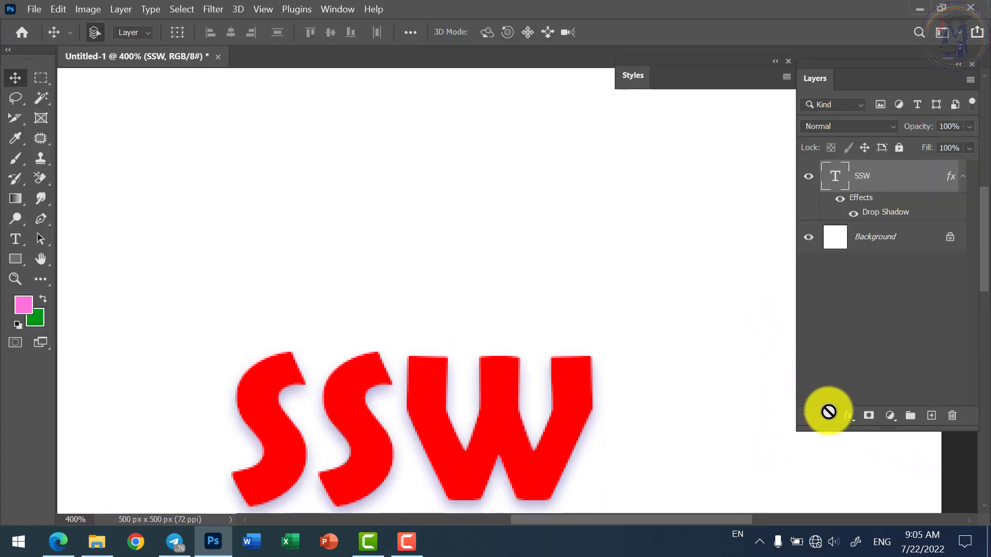
# Reopen the SSW layer's Drop Shadow settings, try an opacity of 100%, and set it to 44%.
pyautogui.doubleClick(919, 181)
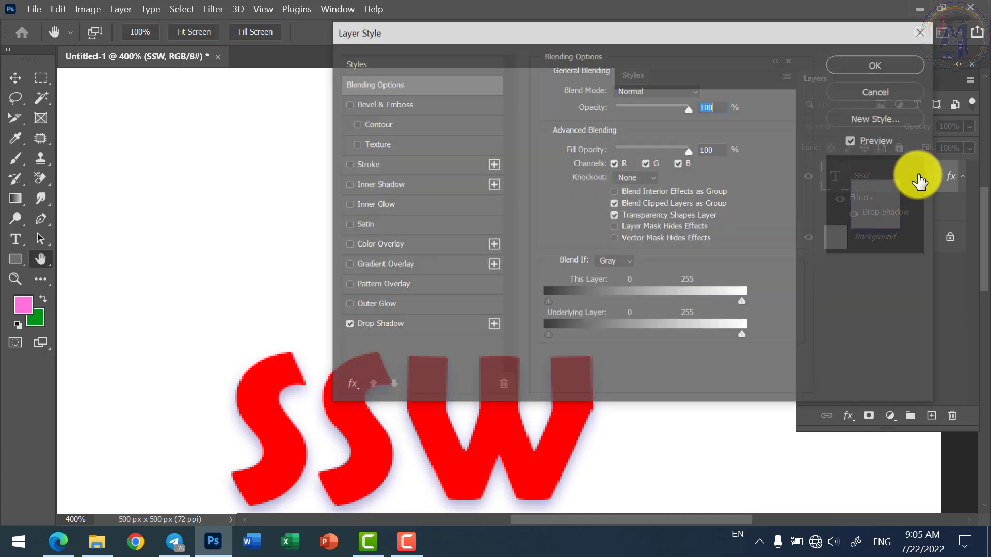
pyautogui.moveTo(705, 33); pyautogui.dragTo(760, 14)
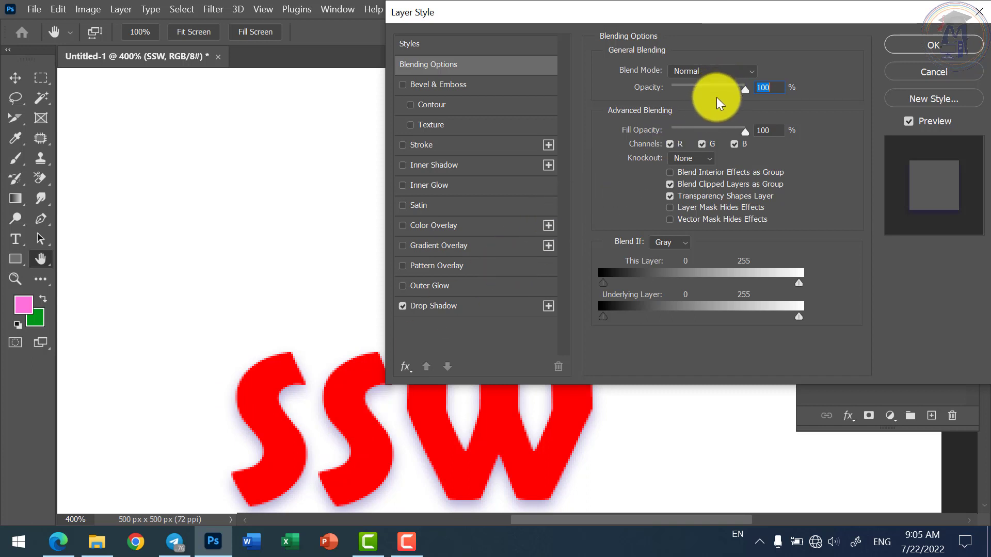
pyautogui.click(429, 306)
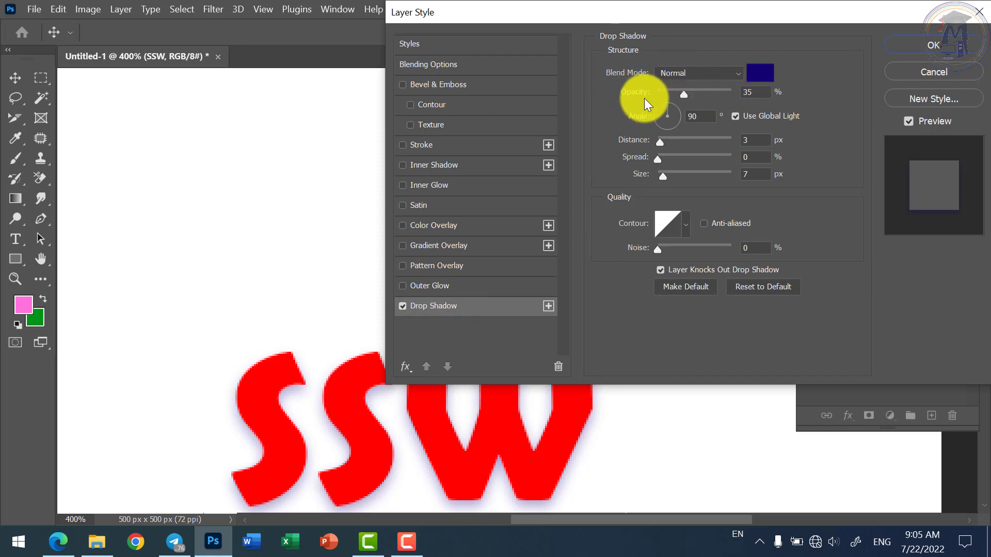
pyautogui.moveTo(683, 94); pyautogui.dragTo(744, 97)
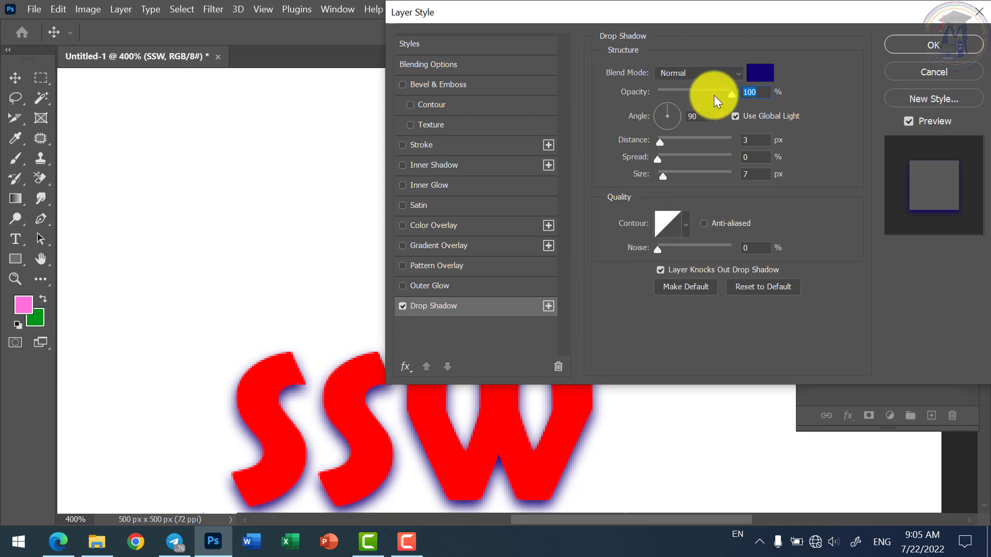
pyautogui.moveTo(729, 95); pyautogui.dragTo(690, 109)
pyautogui.scroll(-1, 656, 444)
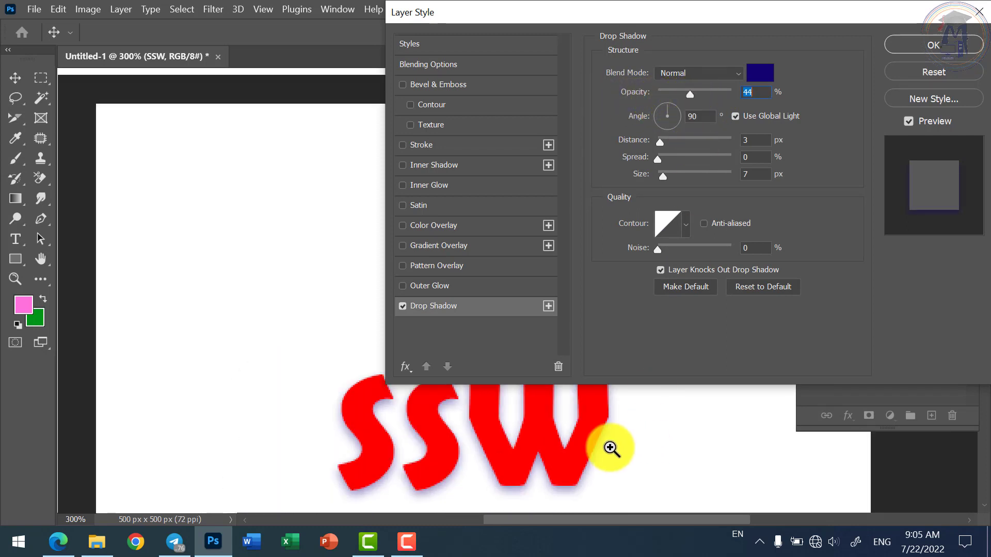
# Apply the drop shadow settings and move the SSW text over to the canvas's left edge.
pyautogui.click(923, 45)
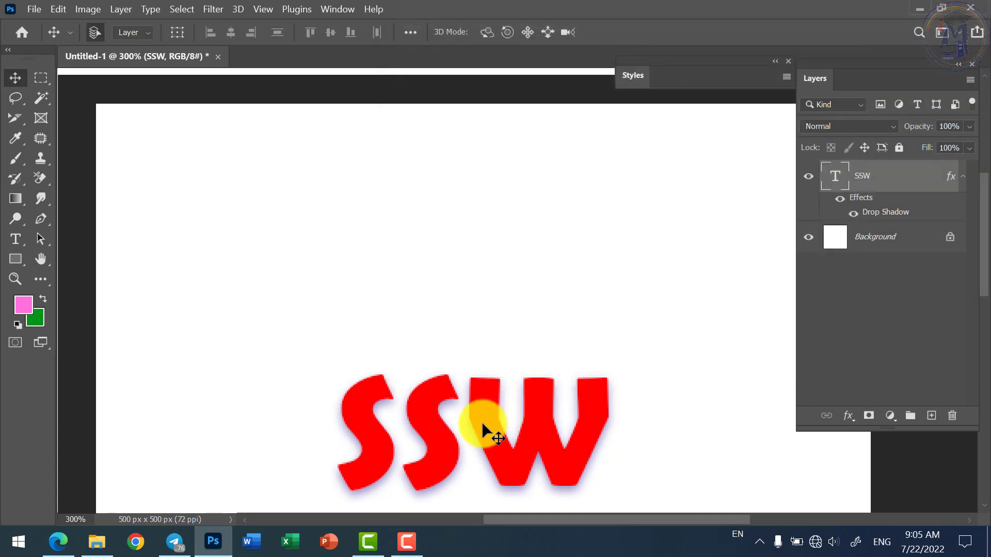
pyautogui.moveTo(482, 422); pyautogui.dragTo(243, 422)
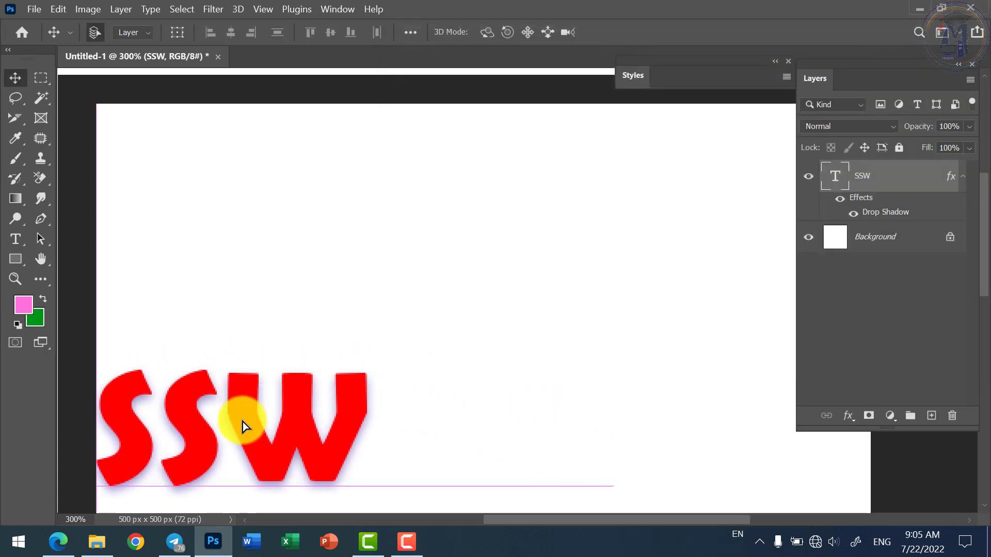
# Reopen the SSW layer's Drop Shadow settings and set the opacity to 100%.
pyautogui.doubleClick(921, 186)
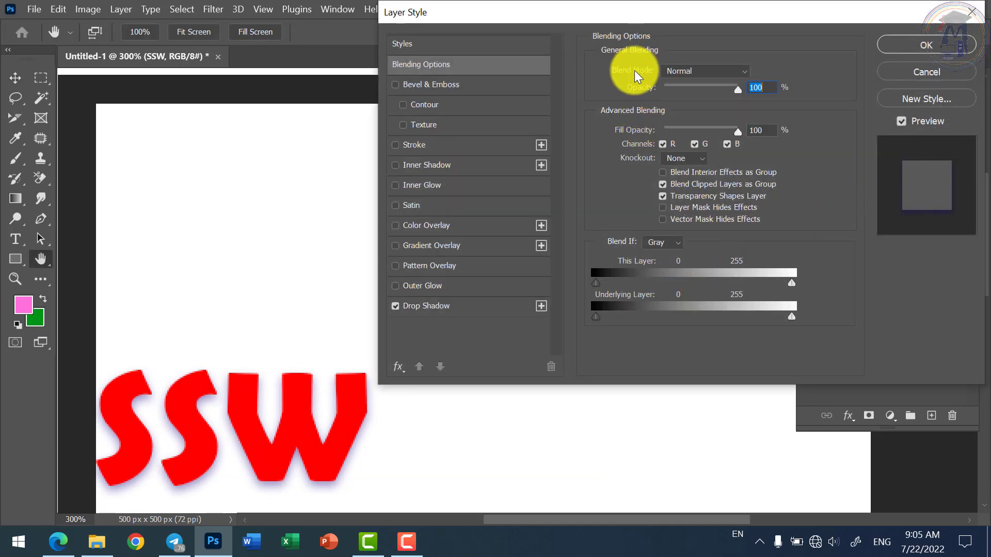
pyautogui.click(435, 304)
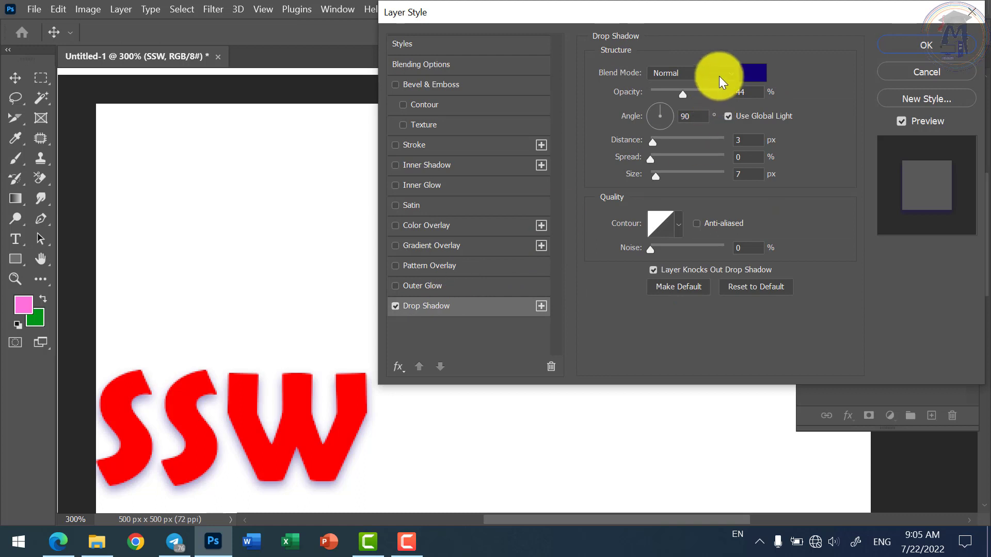
pyautogui.moveTo(688, 92); pyautogui.dragTo(730, 95)
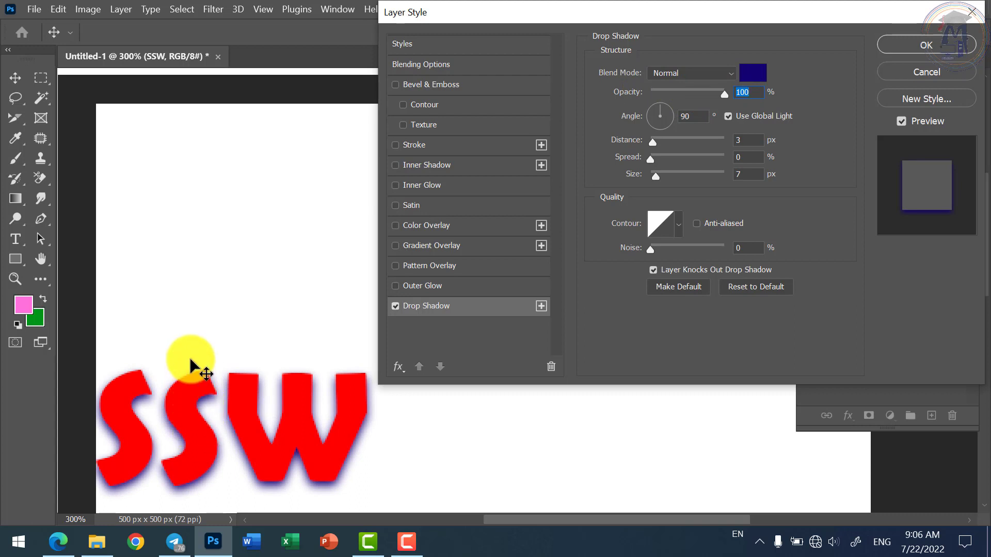
# Try drop shadow angles of -94°, 178° and 5°, and set the angle back to 90°.
pyautogui.click(672, 118)
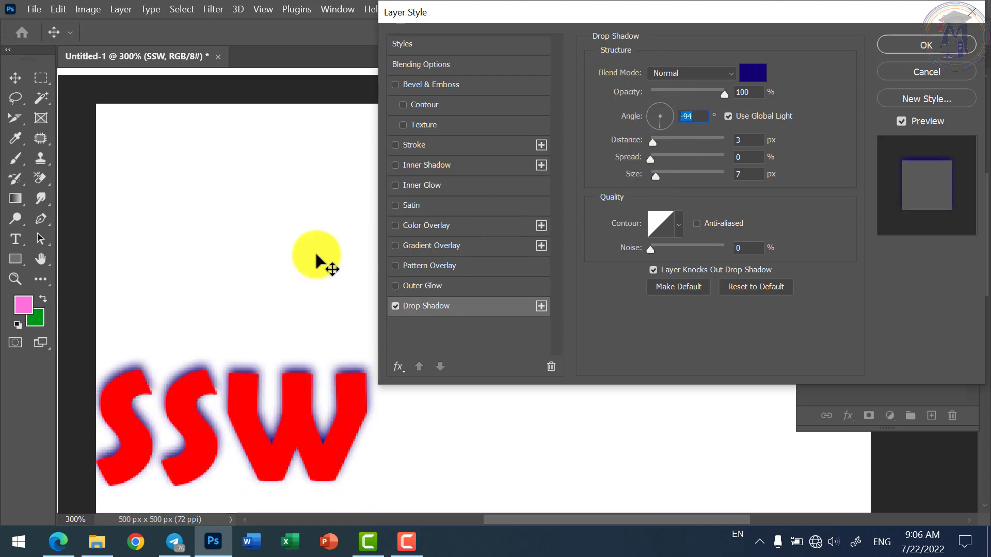
pyautogui.click(657, 123)
pyautogui.moveTo(657, 123); pyautogui.dragTo(633, 116)
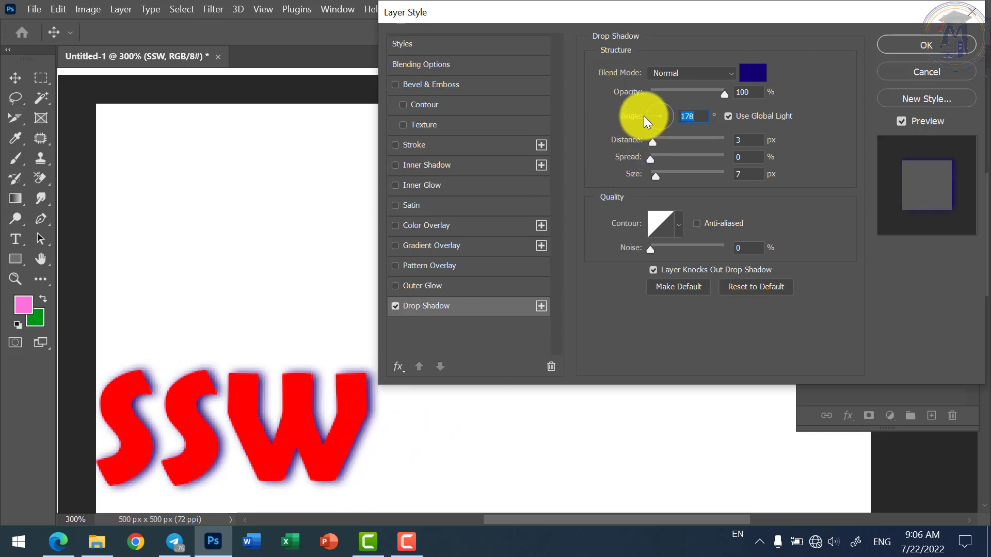
pyautogui.moveTo(650, 118); pyautogui.dragTo(657, 110)
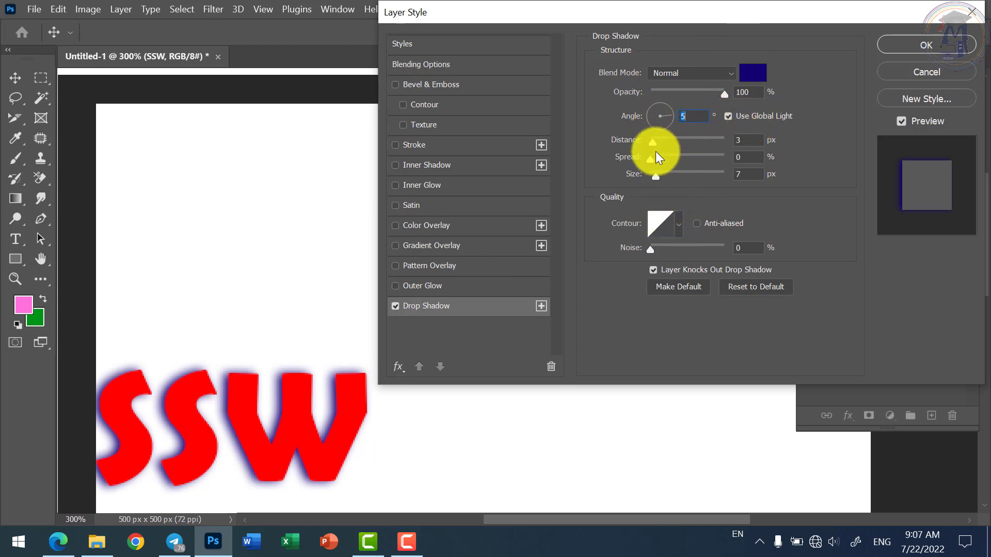
pyautogui.click(661, 104)
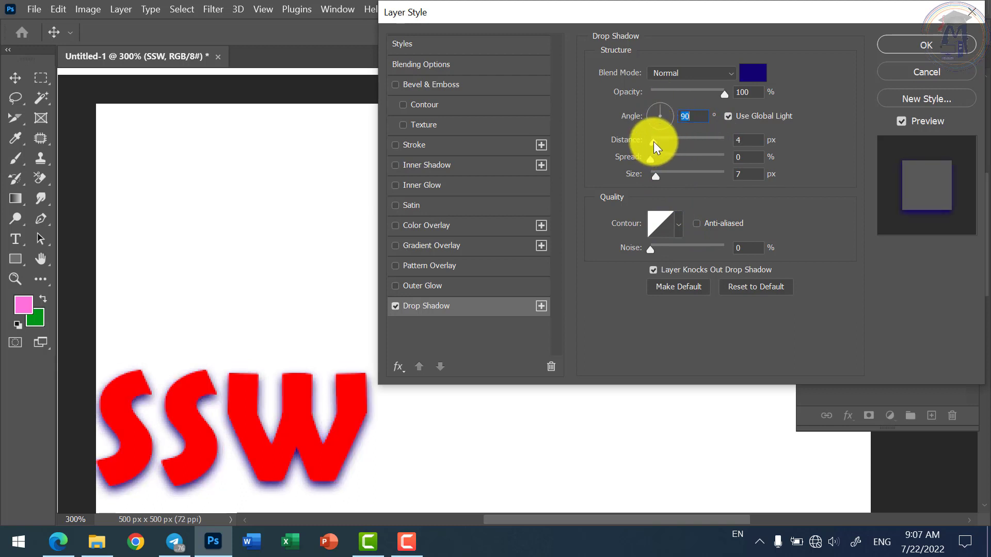
# Set the drop shadow's distance to 10 px, spread to 72% and size to 3 px.
pyautogui.moveTo(653, 141)
pyautogui.mouseDown()
pyautogui.moveTo(667, 138)
pyautogui.moveTo(655, 144)
pyautogui.mouseUp()
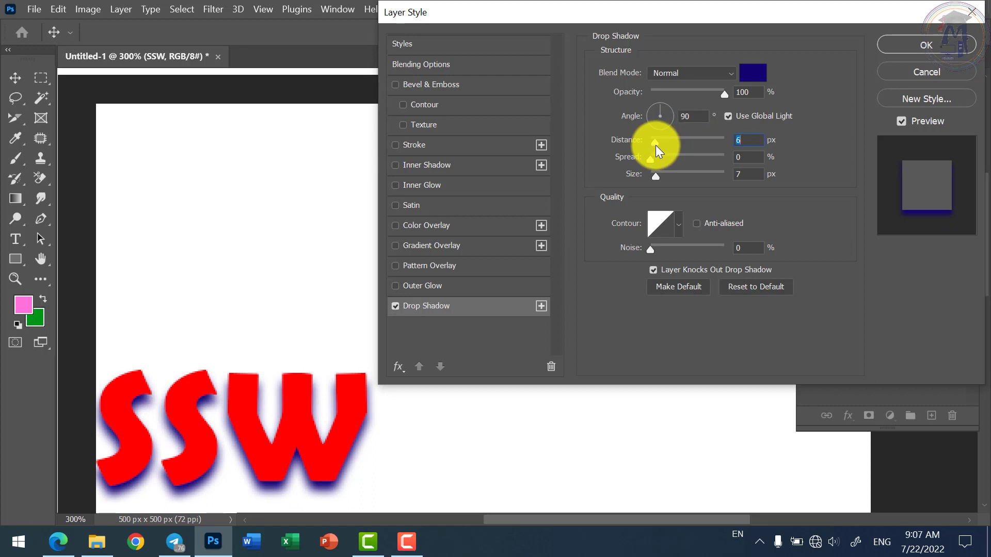
pyautogui.moveTo(656, 145); pyautogui.dragTo(703, 163)
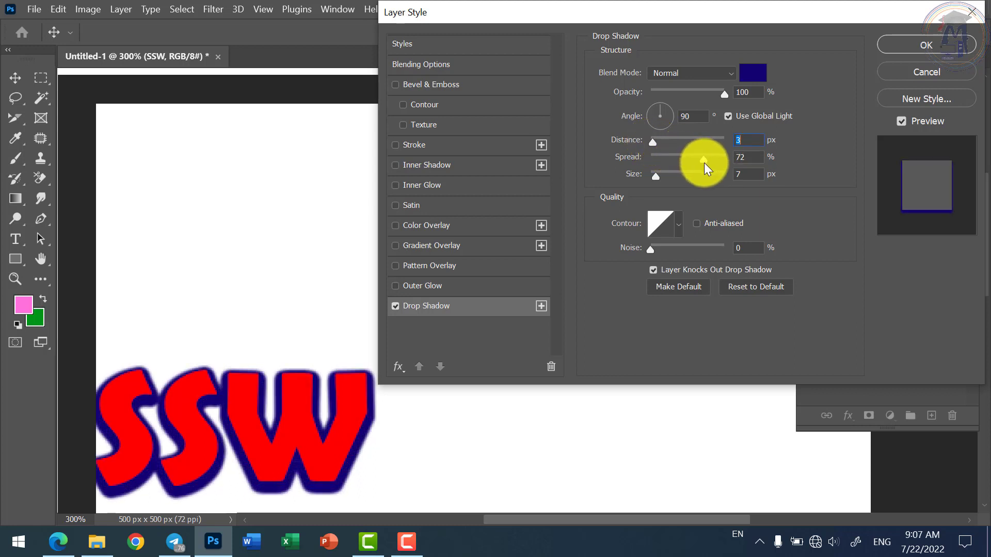
pyautogui.moveTo(654, 144); pyautogui.dragTo(658, 143)
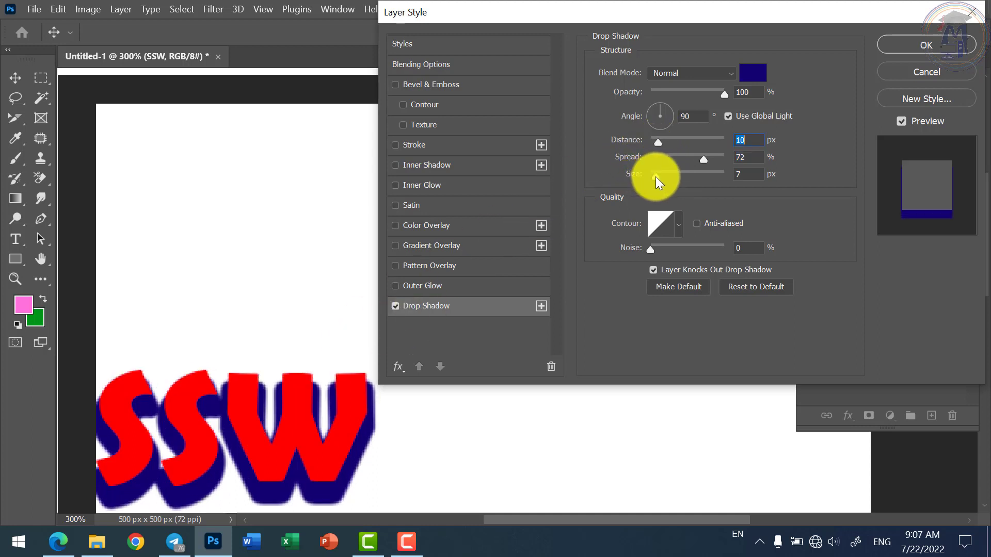
pyautogui.moveTo(656, 177)
pyautogui.mouseDown()
pyautogui.moveTo(694, 190)
pyautogui.moveTo(618, 180)
pyautogui.moveTo(652, 186)
pyautogui.mouseUp()
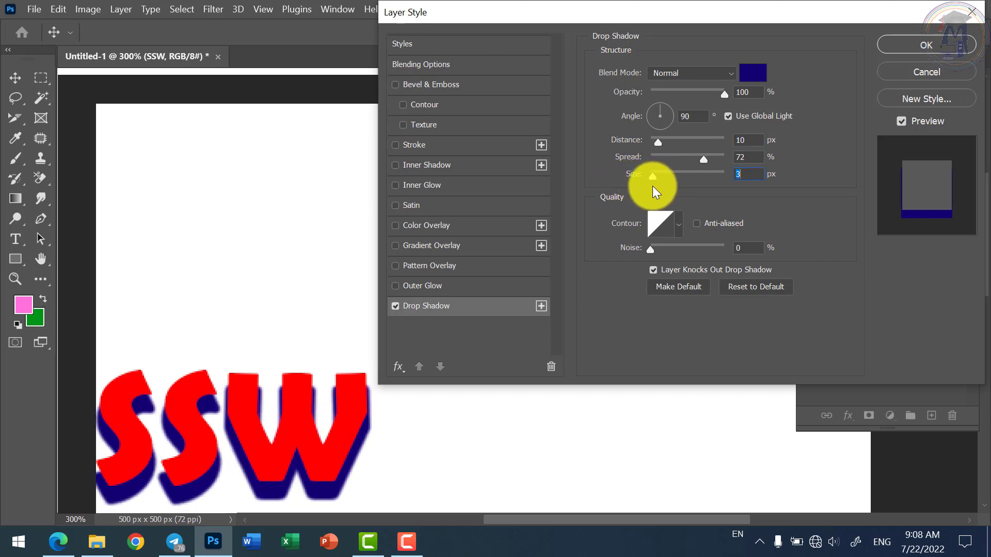
# Try the preset contours on the drop shadow one after another and return to the Linear contour.
pyautogui.click(677, 224)
pyautogui.click(609, 262)
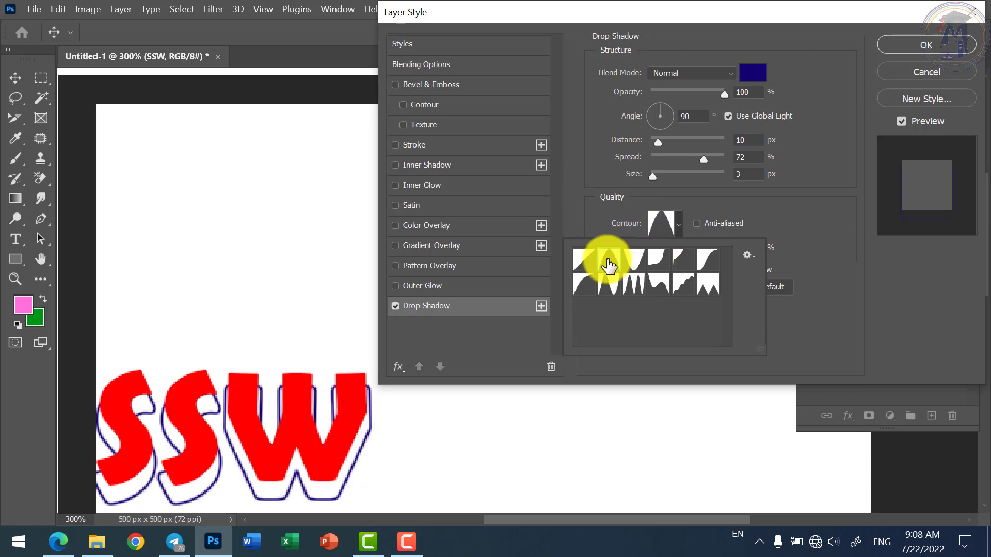
pyautogui.click(630, 264)
pyautogui.click(659, 261)
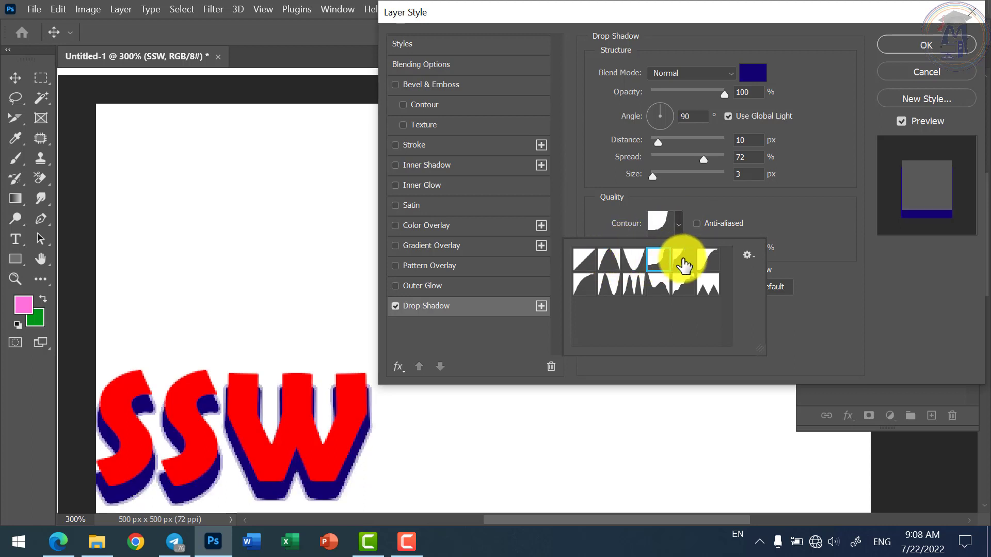
pyautogui.click(683, 260)
pyautogui.click(708, 263)
pyautogui.click(710, 283)
pyautogui.click(688, 284)
pyautogui.click(655, 284)
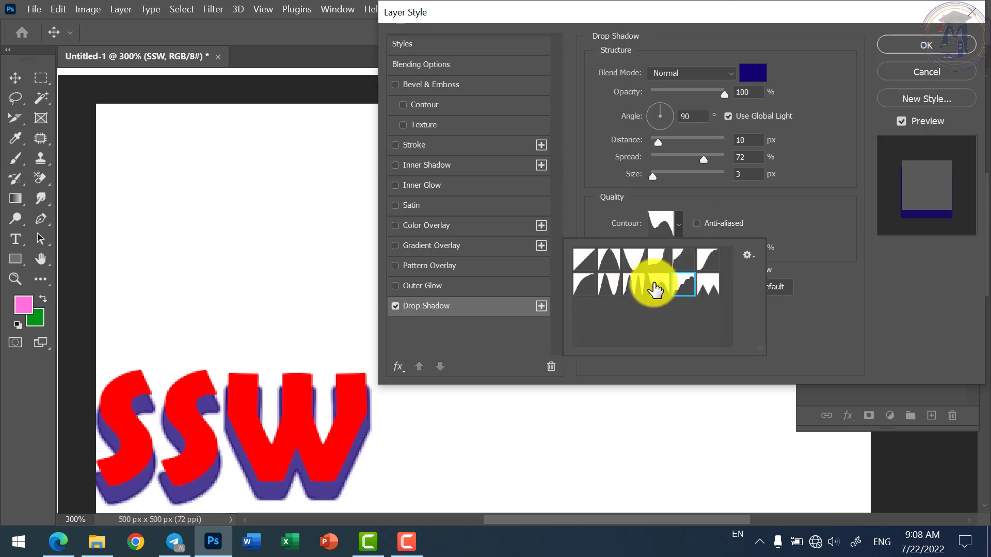
pyautogui.click(632, 284)
pyautogui.click(607, 285)
pyautogui.click(583, 283)
pyautogui.click(585, 262)
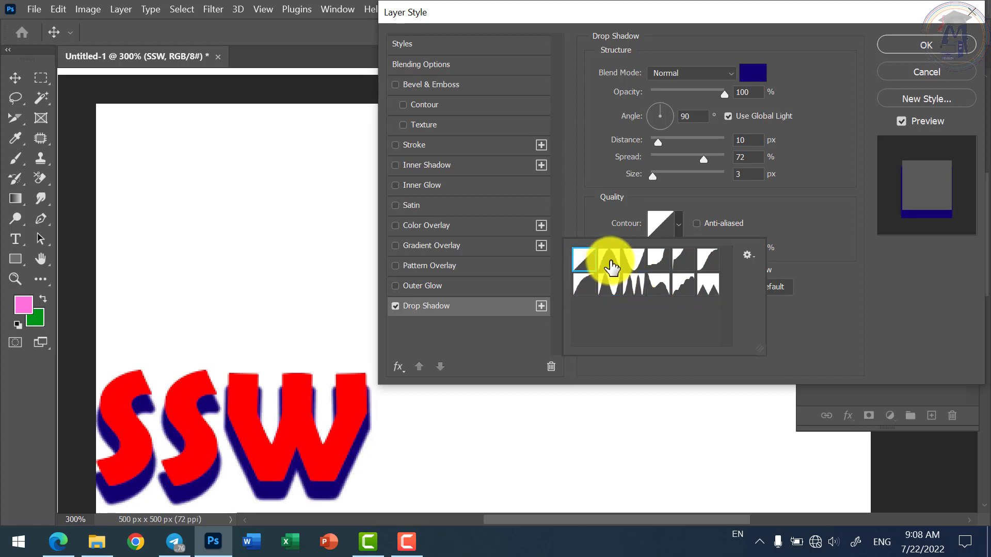
pyautogui.click(612, 268)
pyautogui.click(588, 261)
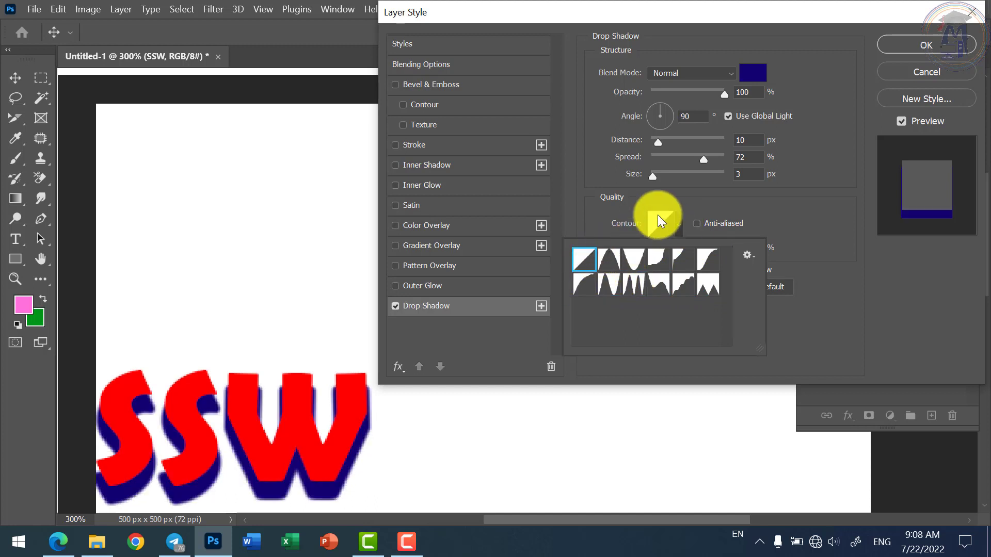
pyautogui.click(598, 201)
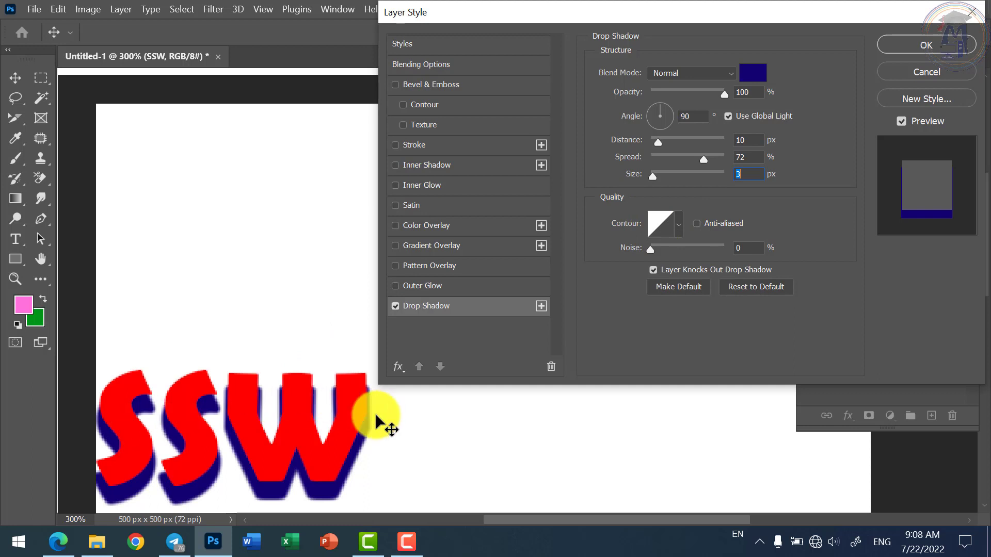
pyautogui.click(662, 220)
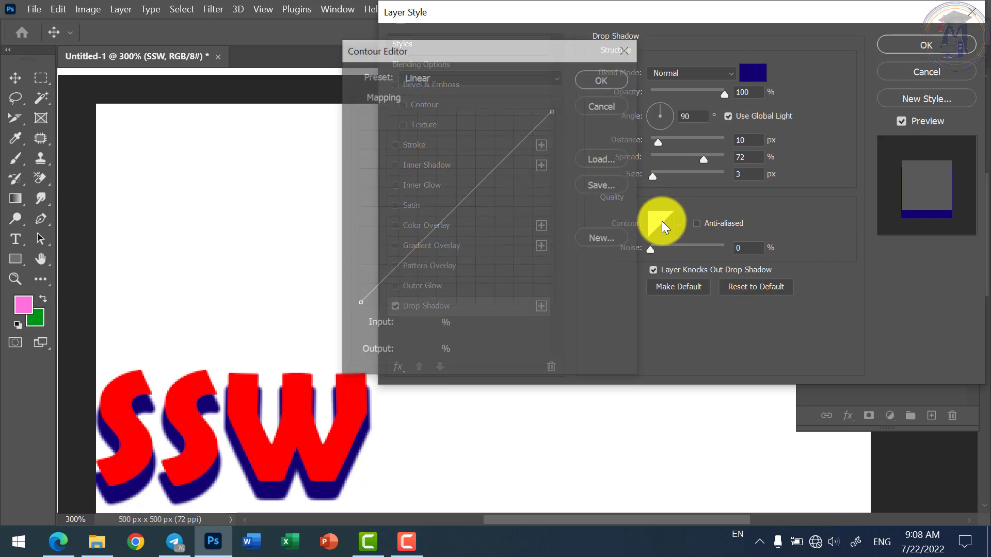
pyautogui.click(463, 163)
pyautogui.moveTo(463, 163); pyautogui.dragTo(483, 176)
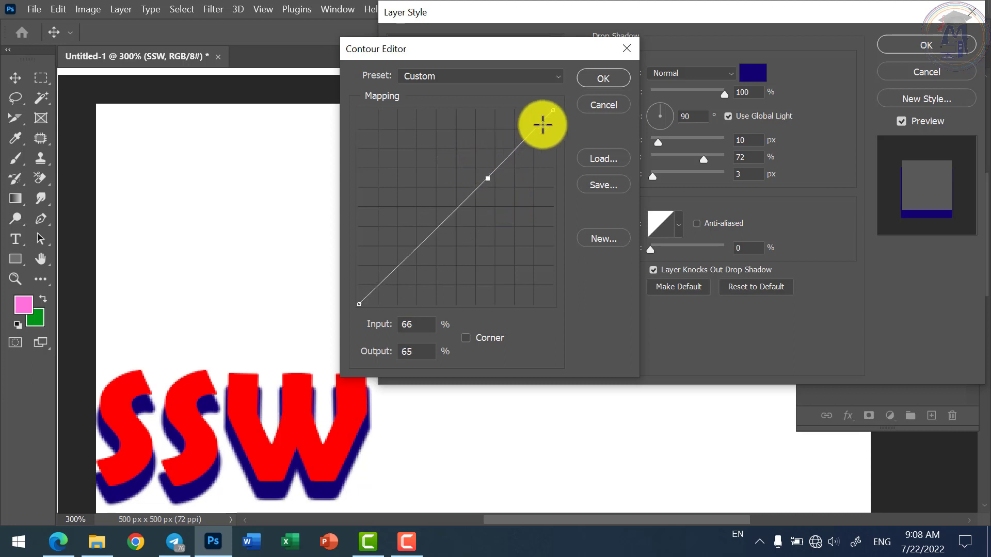
pyautogui.moveTo(551, 107)
pyautogui.mouseDown()
pyautogui.moveTo(549, 287)
pyautogui.moveTo(566, 316)
pyautogui.moveTo(549, 175)
pyautogui.moveTo(418, 113)
pyautogui.moveTo(411, 125)
pyautogui.moveTo(546, 165)
pyautogui.moveTo(563, 102)
pyautogui.mouseUp()
pyautogui.click(579, 101)
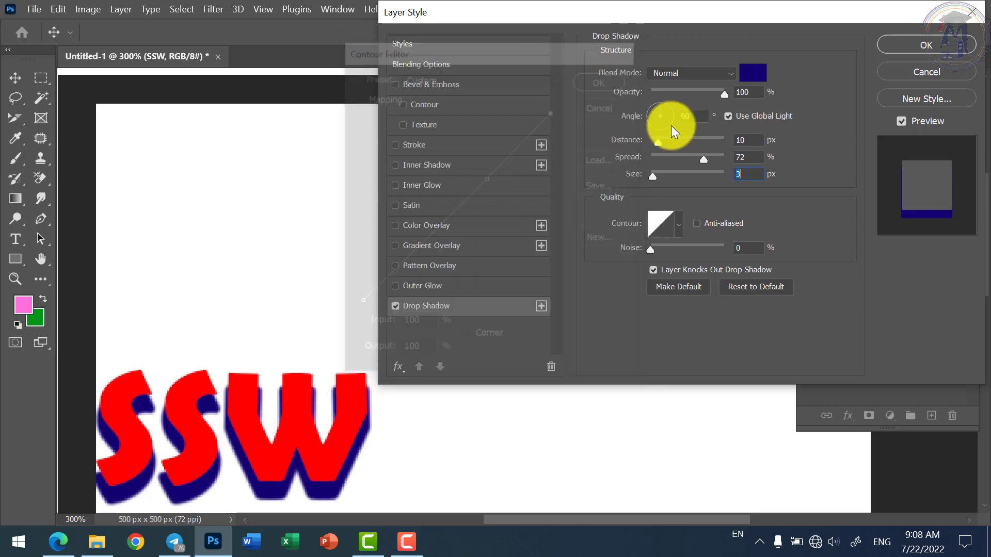
# Give the drop shadow a custom contour whose curve end point sits at input 71% and output 72%.
pyautogui.click(659, 221)
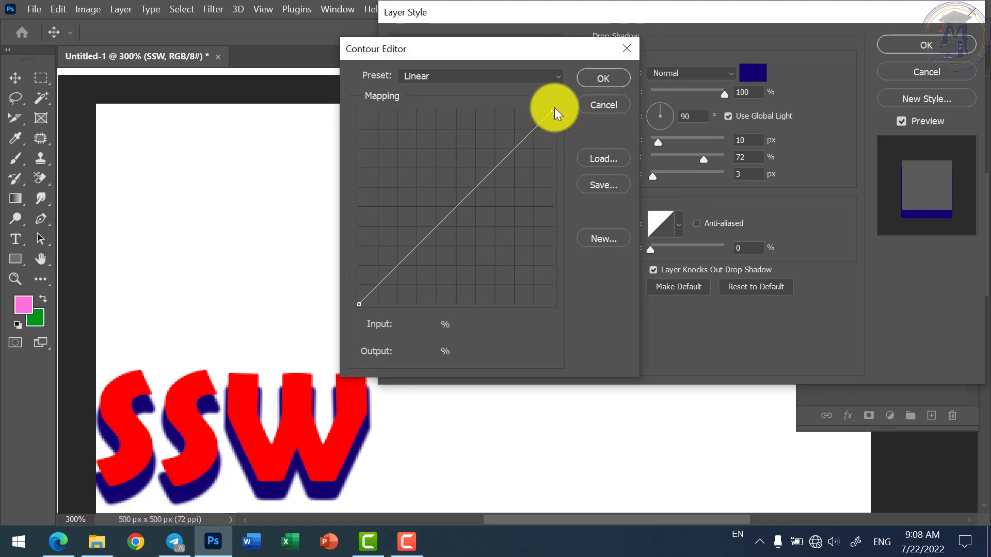
pyautogui.moveTo(554, 107); pyautogui.dragTo(495, 164)
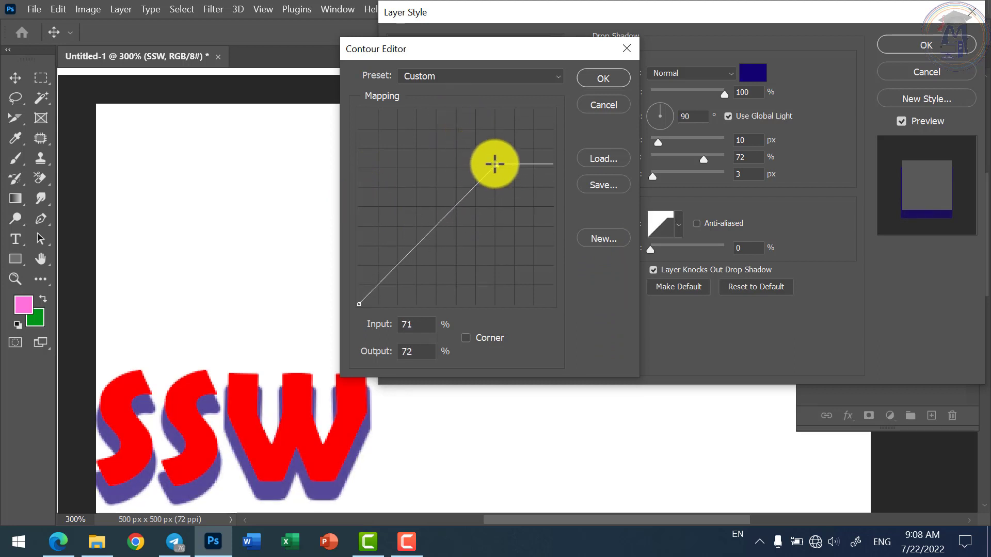
pyautogui.click(601, 79)
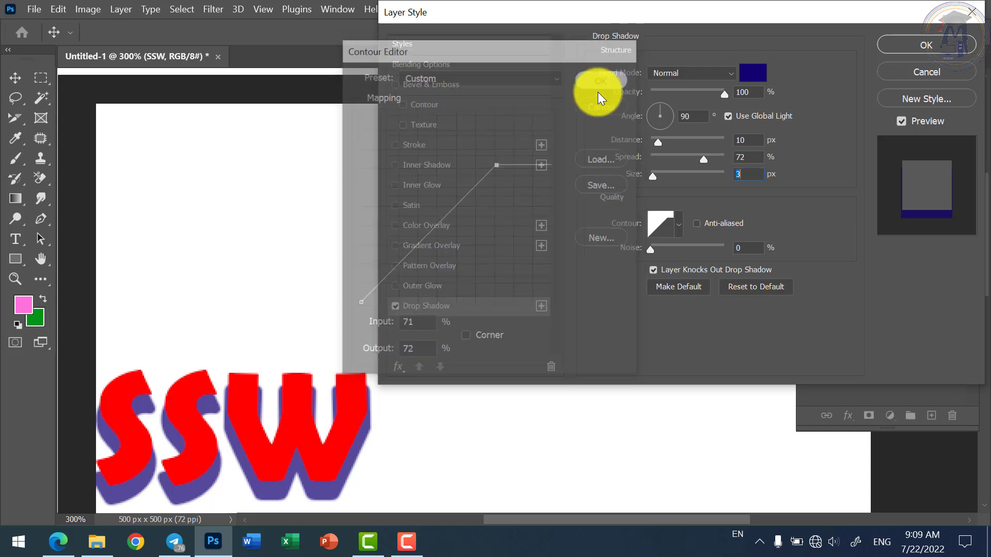
# Try several other preset contours and set the drop shadow's contour to the fourth preset in the first row.
pyautogui.click(677, 226)
pyautogui.click(658, 284)
pyautogui.click(633, 284)
pyautogui.click(584, 285)
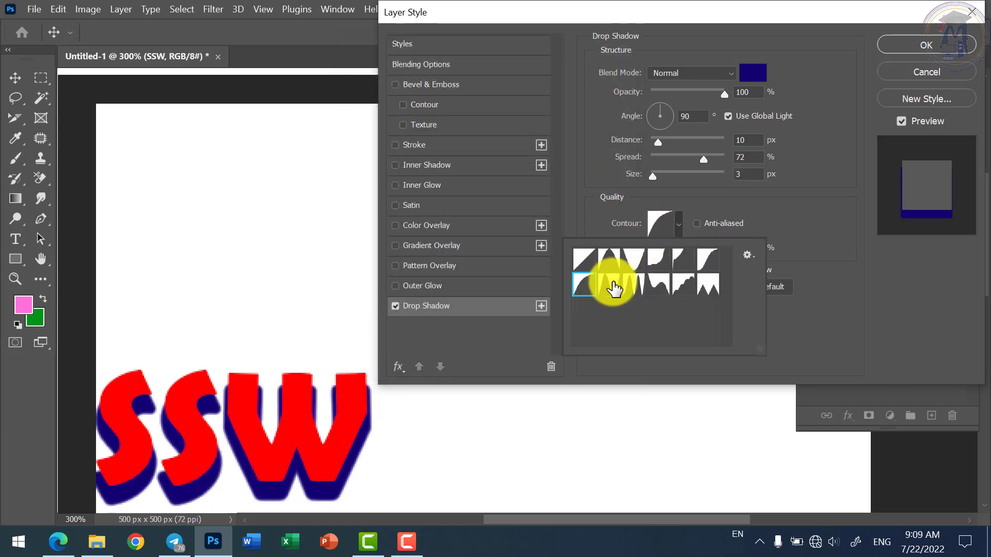
pyautogui.click(613, 284)
pyautogui.click(613, 262)
pyautogui.click(655, 262)
pyautogui.click(712, 202)
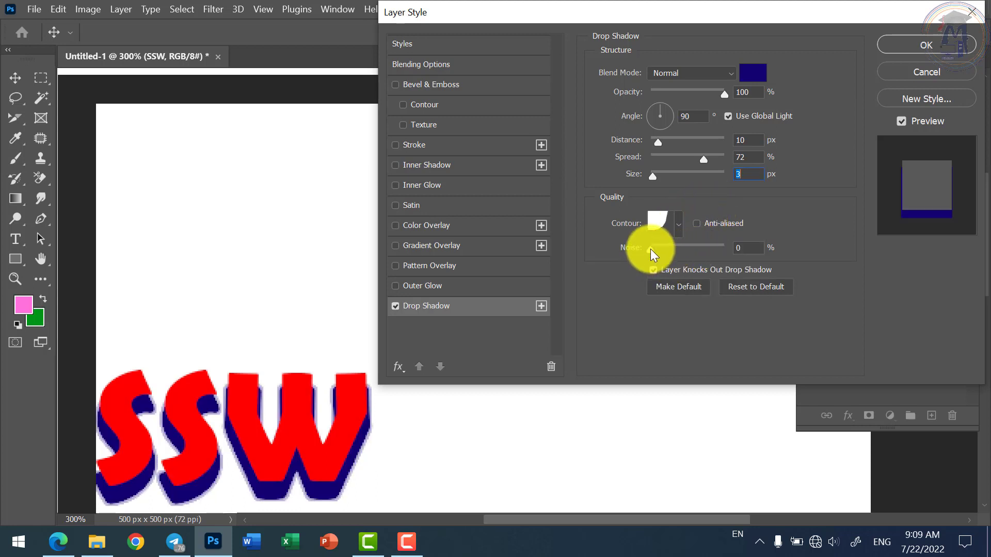
# Try 60% noise on the drop shadow, set the noise back to 0%, and apply the layer style.
pyautogui.moveTo(655, 249); pyautogui.dragTo(696, 255)
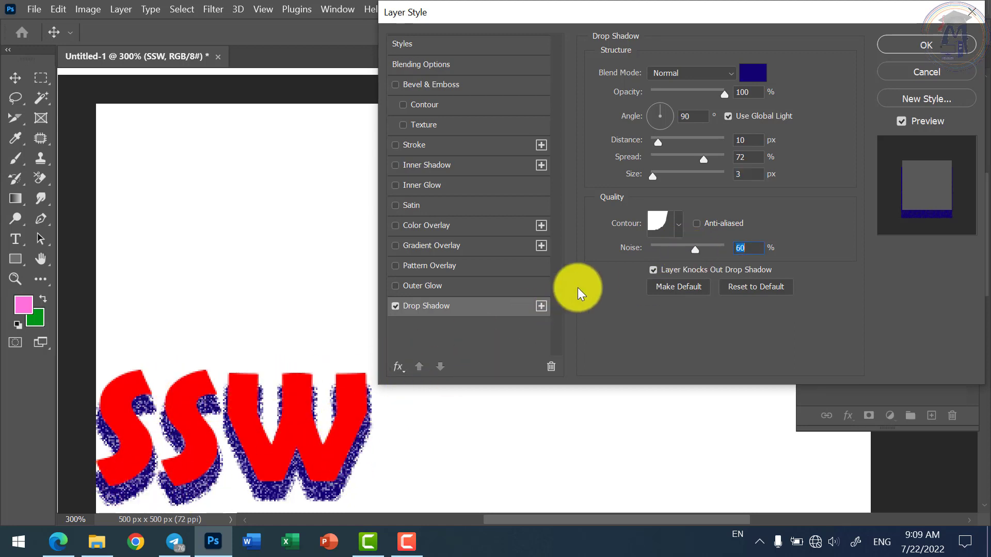
pyautogui.moveTo(692, 253); pyautogui.dragTo(645, 253)
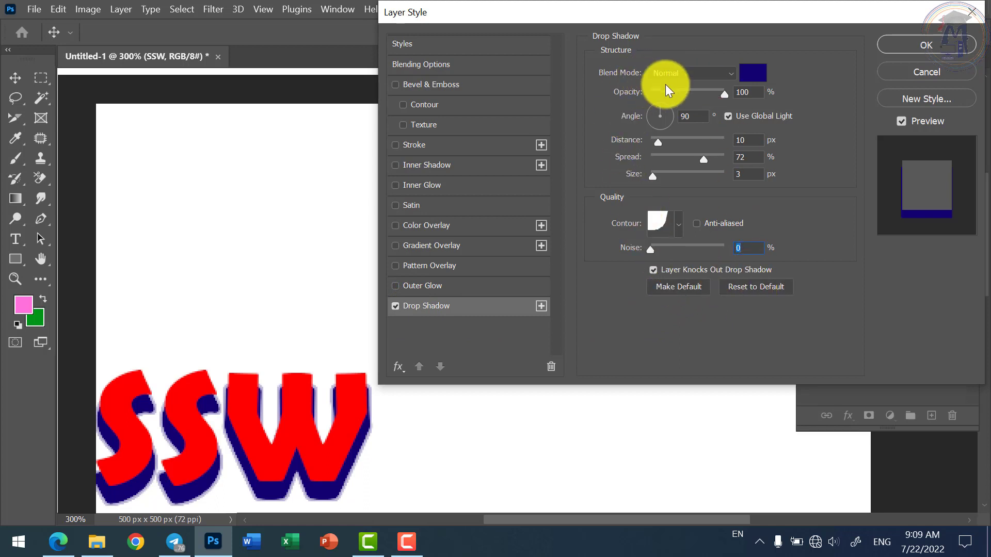
pyautogui.click(911, 45)
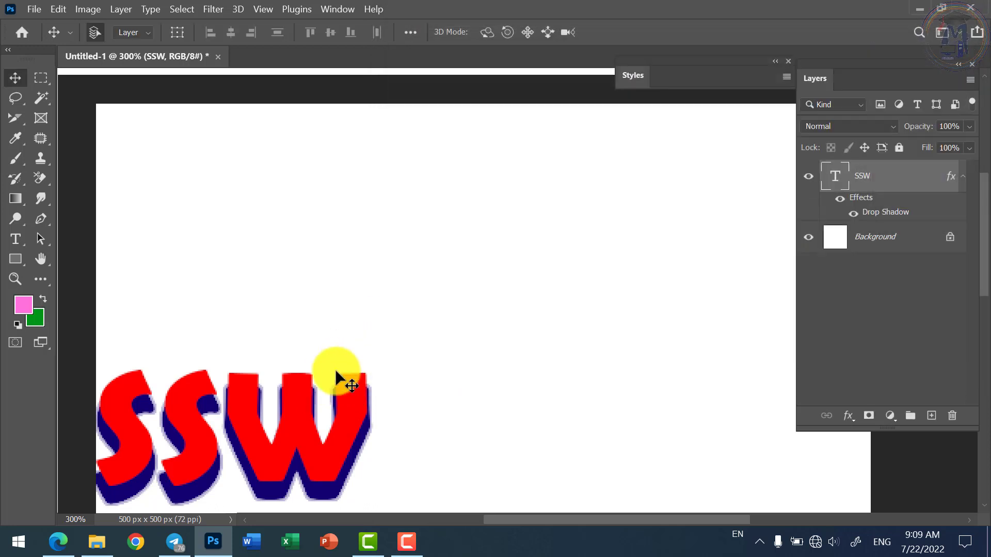
# Move the SSW text slightly away from the canvas's left edge and toggle its Drop Shadow effect off and on.
pyautogui.moveTo(308, 430); pyautogui.dragTo(318, 451)
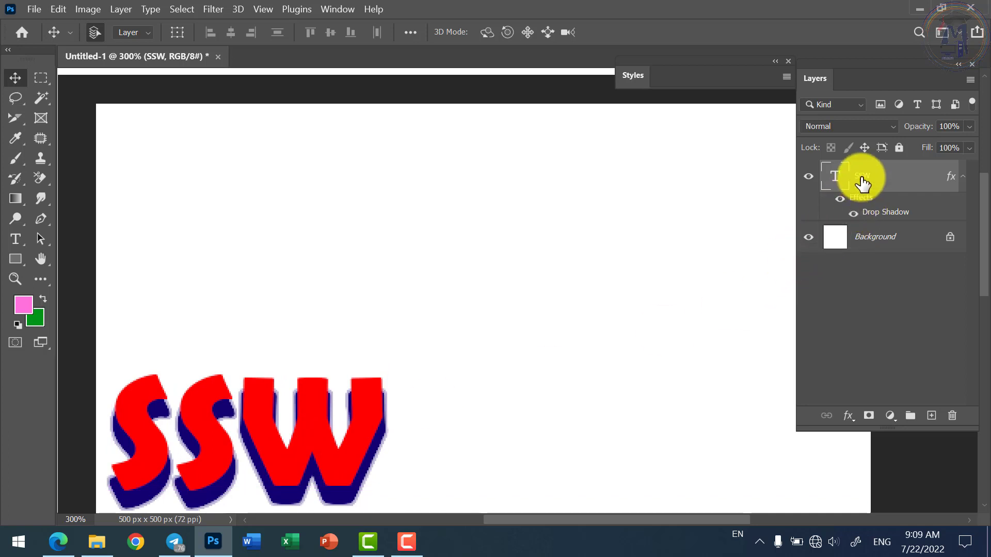
pyautogui.click(852, 214)
pyautogui.click(854, 215)
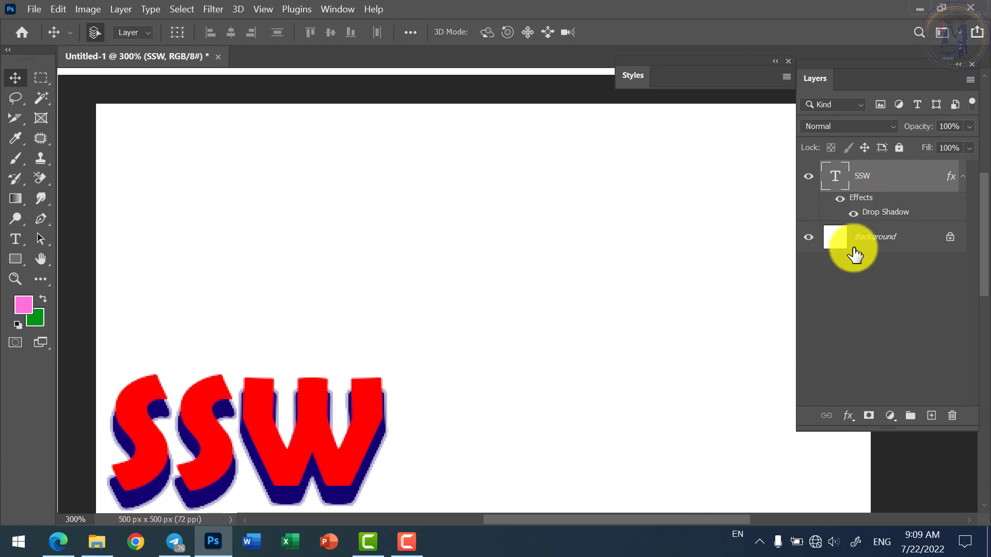
# Add an Outer Glow and a Pattern Overlay with the green grass pattern to the SSW layer and apply the layer style.
pyautogui.doubleClick(904, 178)
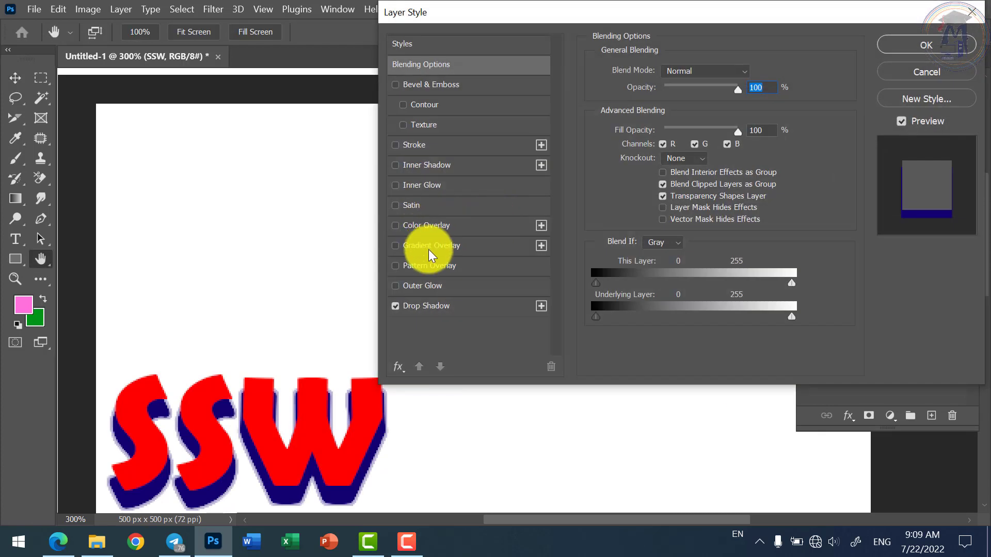
pyautogui.click(401, 286)
pyautogui.click(411, 266)
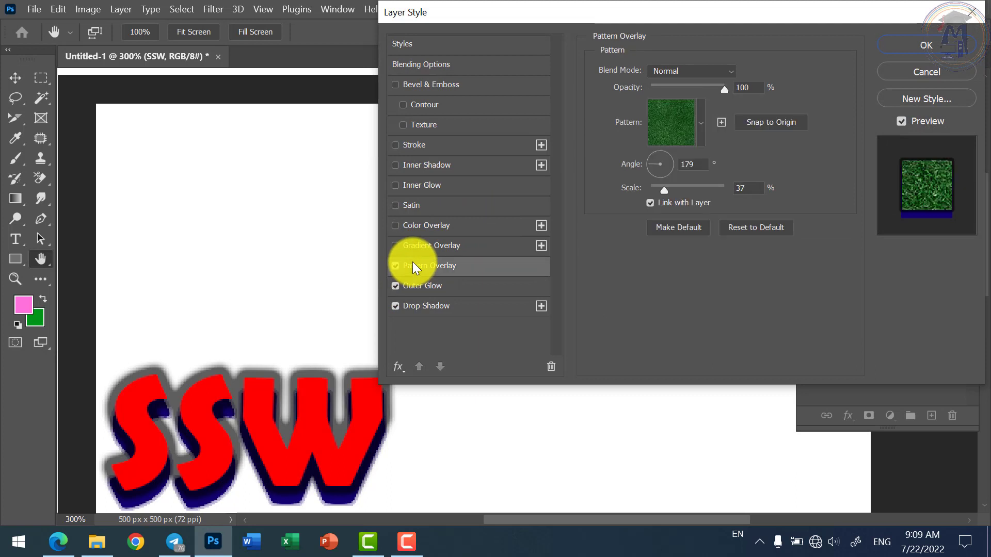
pyautogui.click(919, 44)
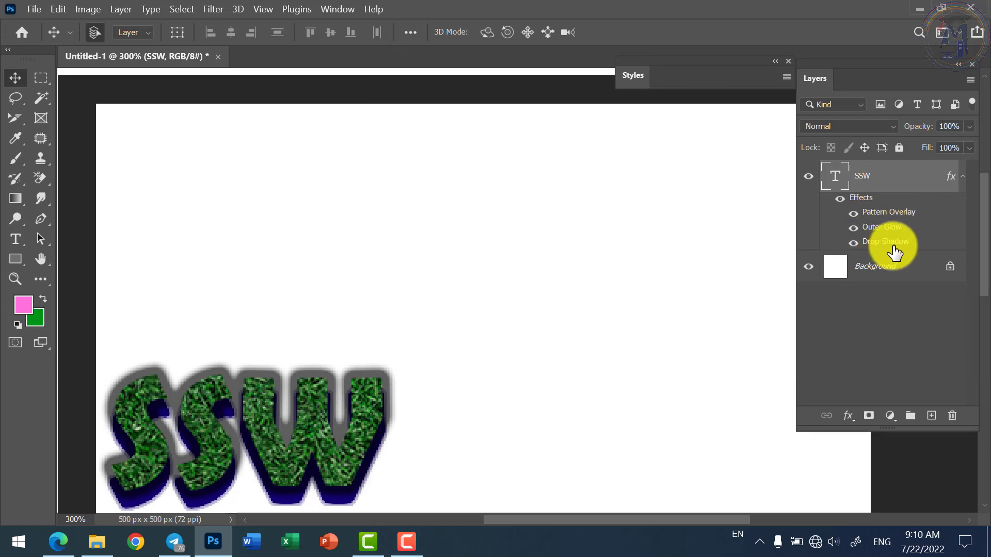
# Toggle the SSW layer's Pattern Overlay, Outer Glow and Drop Shadow effects off and on, individually and all together.
pyautogui.click(853, 214)
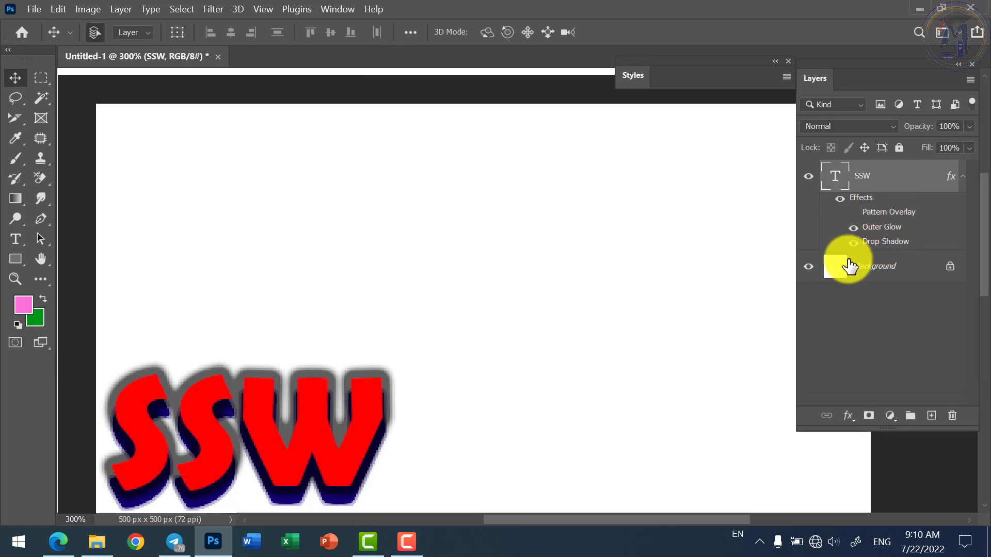
pyautogui.click(854, 227)
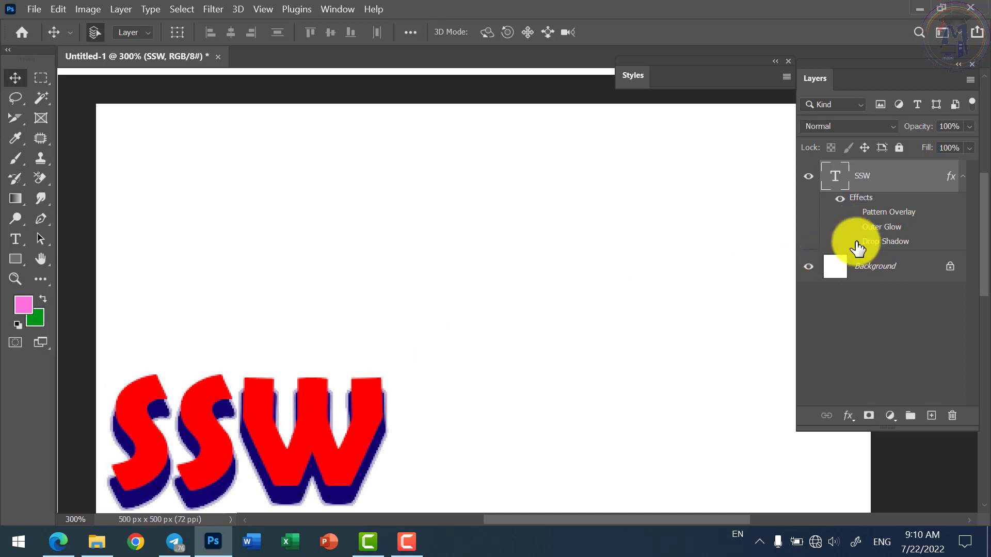
pyautogui.click(856, 242)
pyautogui.click(854, 242)
pyautogui.click(853, 227)
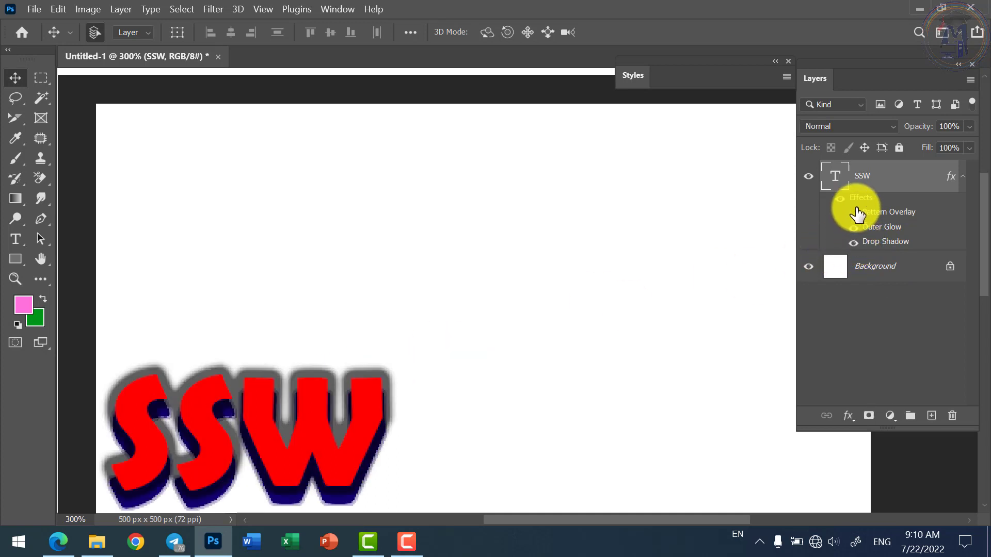
pyautogui.click(852, 213)
pyautogui.click(840, 199)
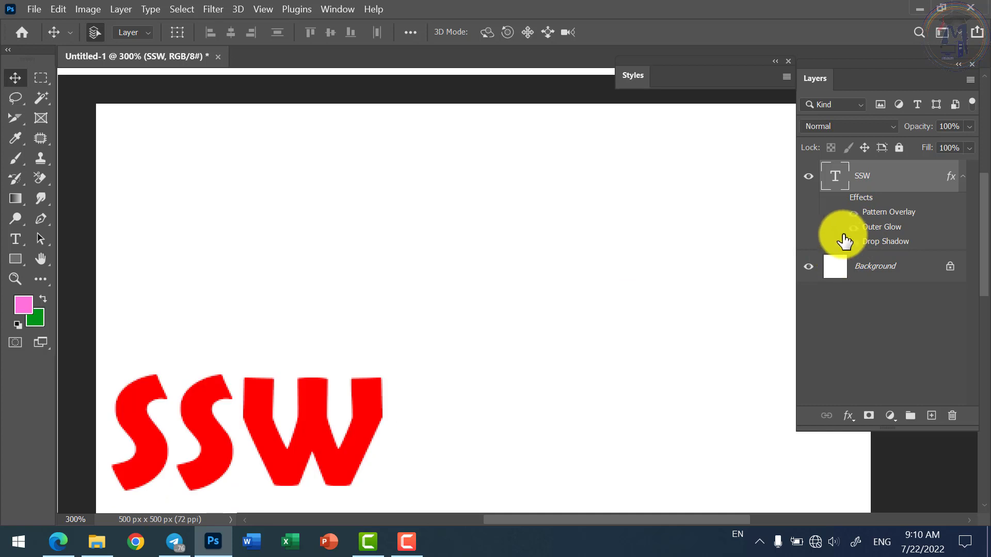
pyautogui.click(840, 199)
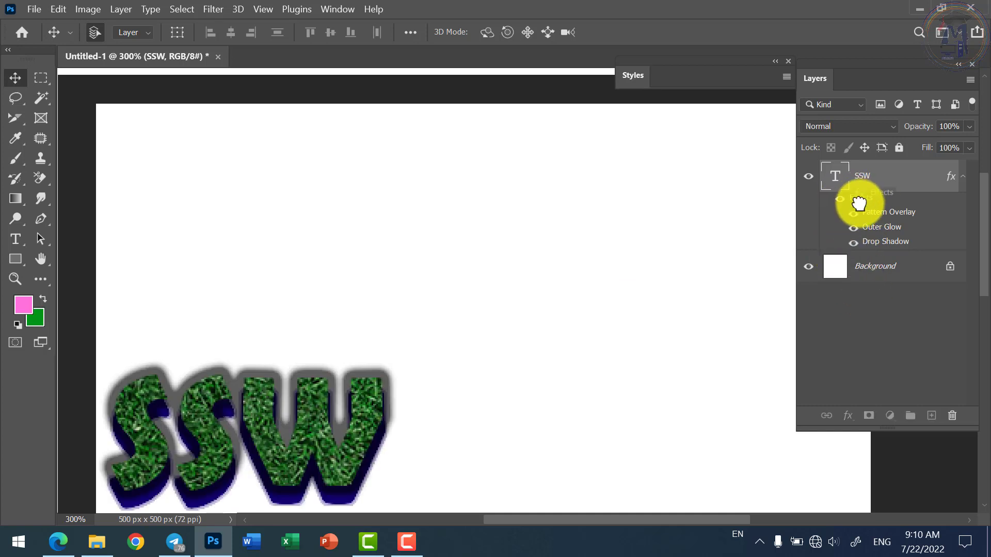
# Delete all effects from the SSW layer, undo the deletion, and delete them all again.
pyautogui.moveTo(853, 203); pyautogui.dragTo(953, 416)
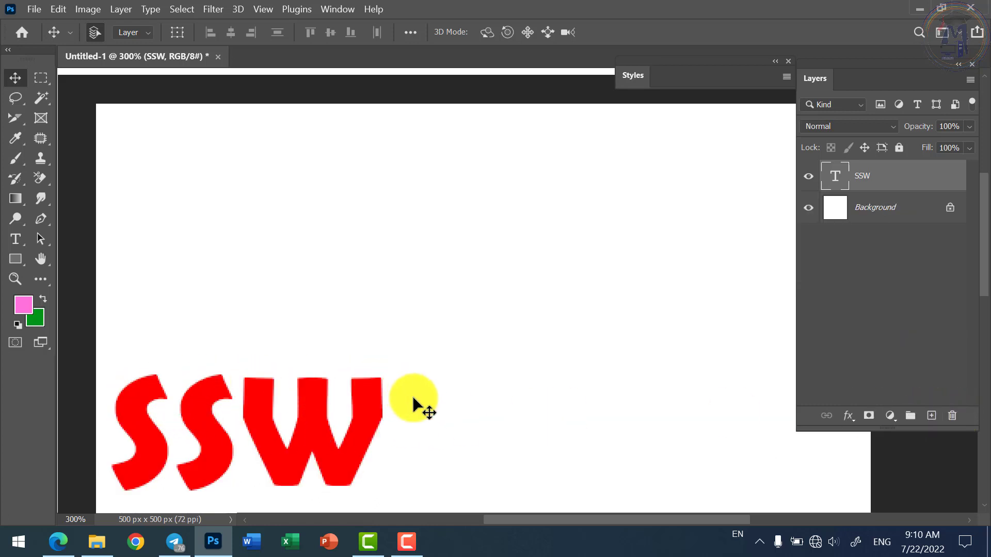
pyautogui.hotkey('ctrl', 'z')
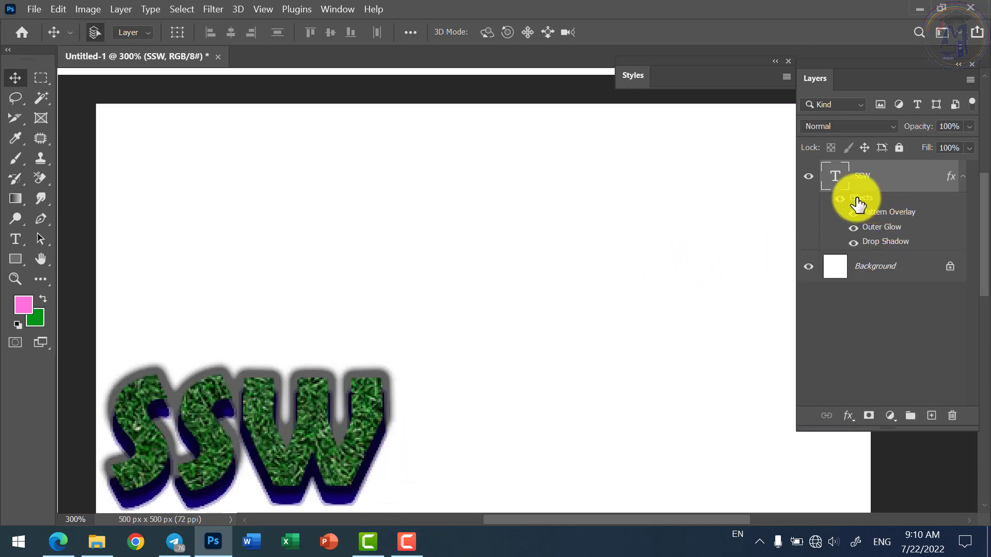
pyautogui.moveTo(864, 211); pyautogui.dragTo(953, 413)
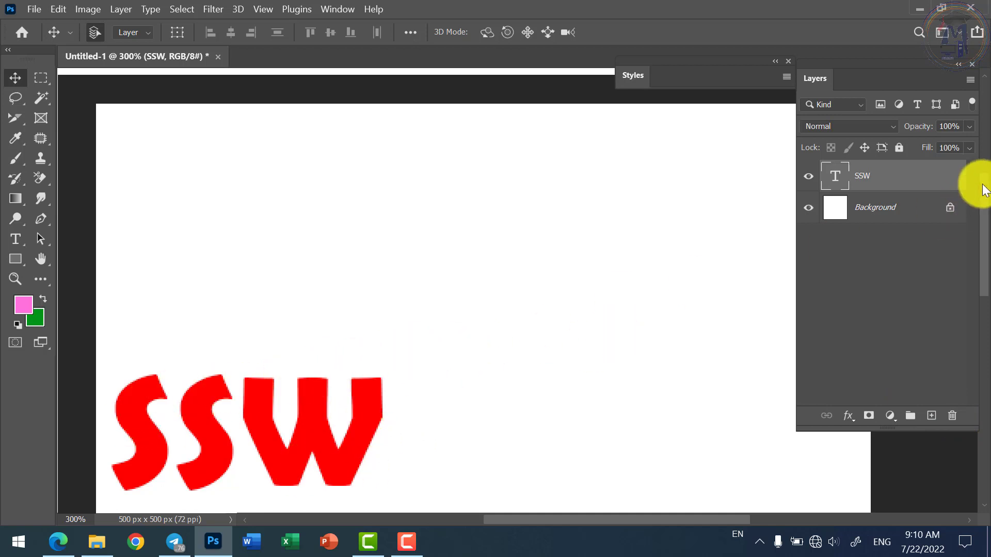
# Add an Outer Glow to the SSW layer with Normal blend mode, 49% opacity and 0% noise.
pyautogui.doubleClick(904, 178)
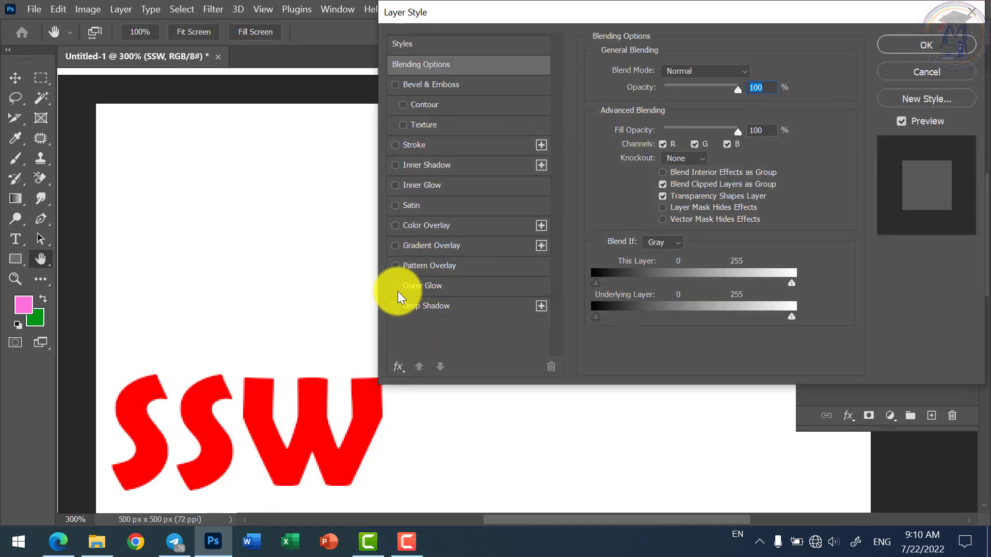
pyautogui.click(411, 285)
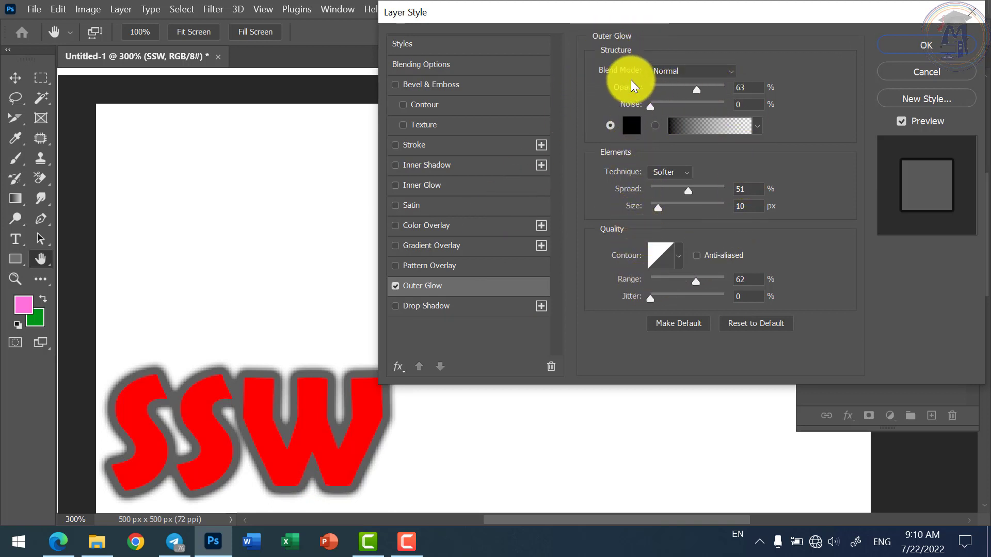
pyautogui.click(664, 69)
pyautogui.click(671, 84)
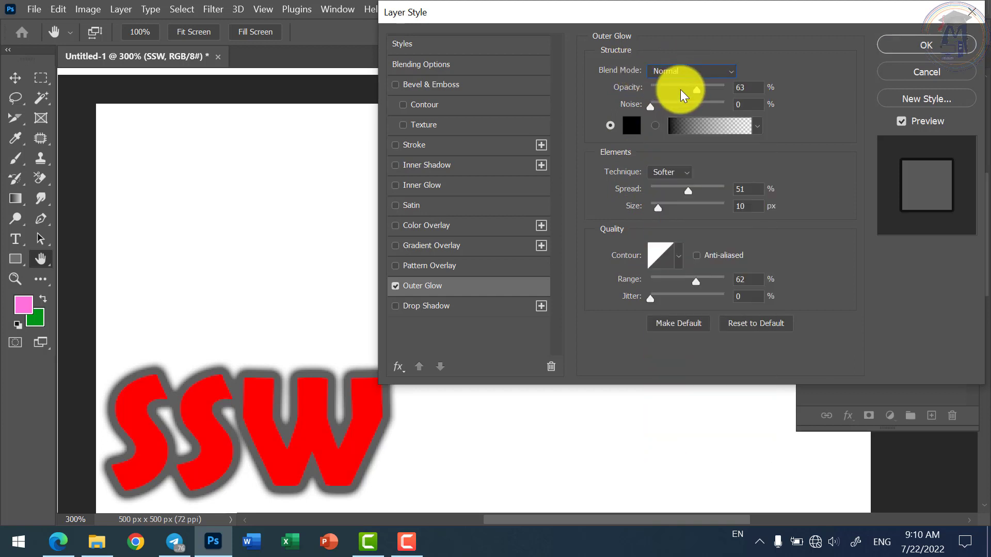
pyautogui.moveTo(699, 88); pyautogui.dragTo(669, 104)
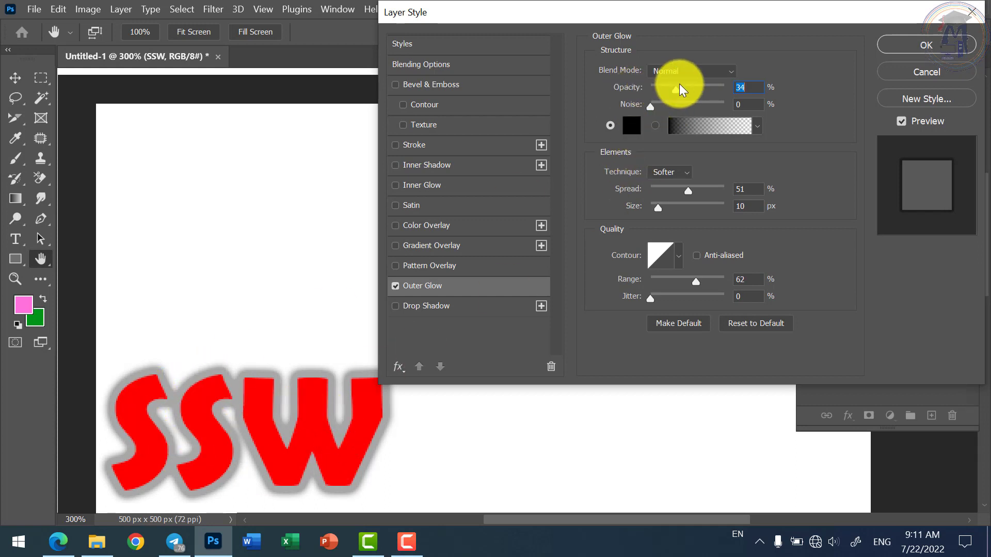
pyautogui.moveTo(677, 88); pyautogui.dragTo(628, 107)
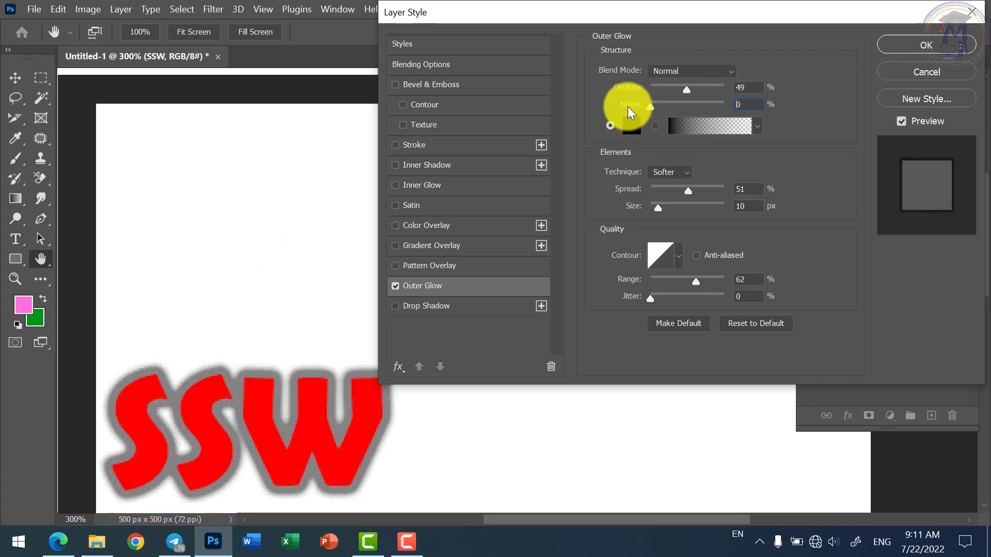
# Set the outer glow's color to green 12c200.
pyautogui.click(631, 126)
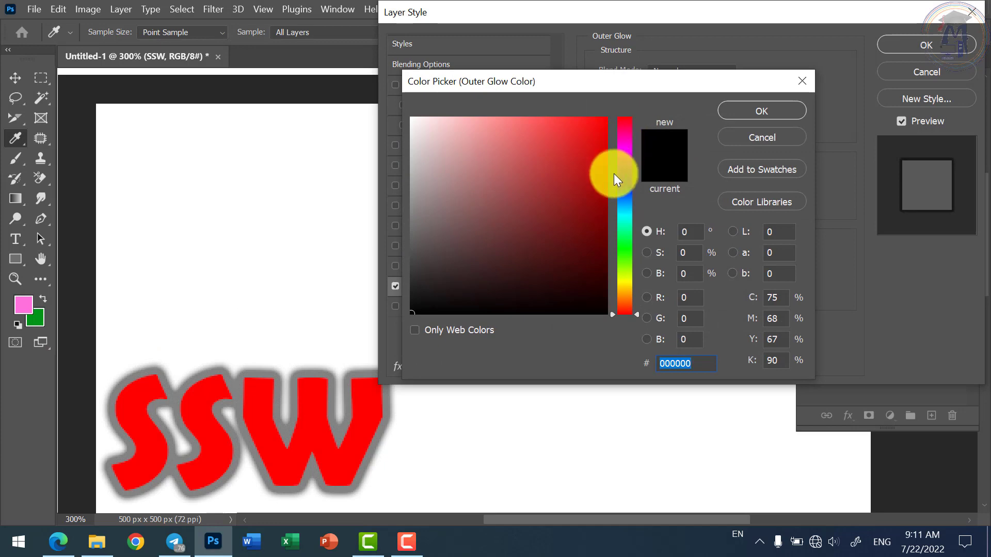
pyautogui.click(625, 251)
pyautogui.moveTo(630, 184); pyautogui.dragTo(628, 249)
pyautogui.click(592, 137)
pyautogui.moveTo(592, 137); pyautogui.dragTo(628, 164)
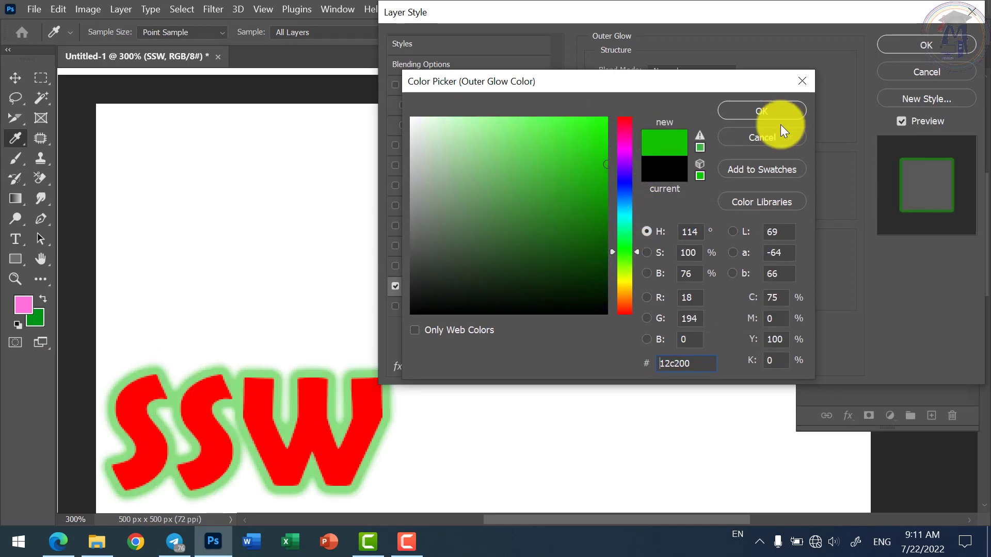
pyautogui.click(787, 110)
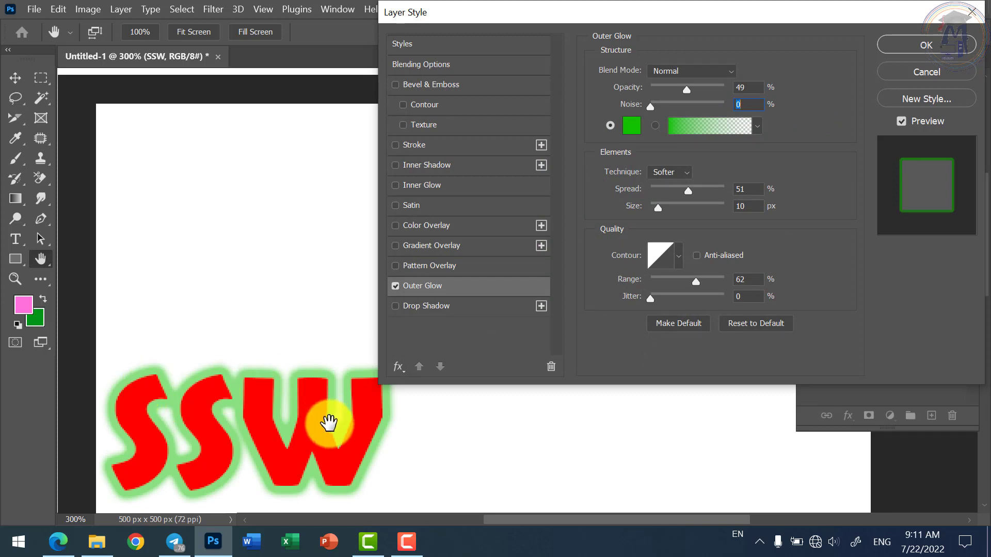
# Try a gradient preset from the Blues group on the outer glow, then use the green-to-transparent gradient instead.
pyautogui.click(697, 127)
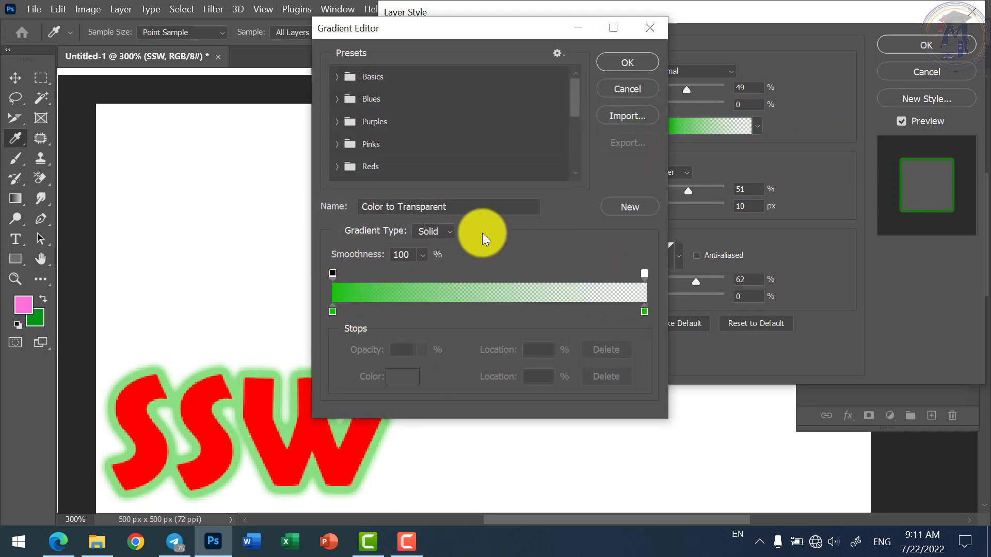
pyautogui.click(338, 99)
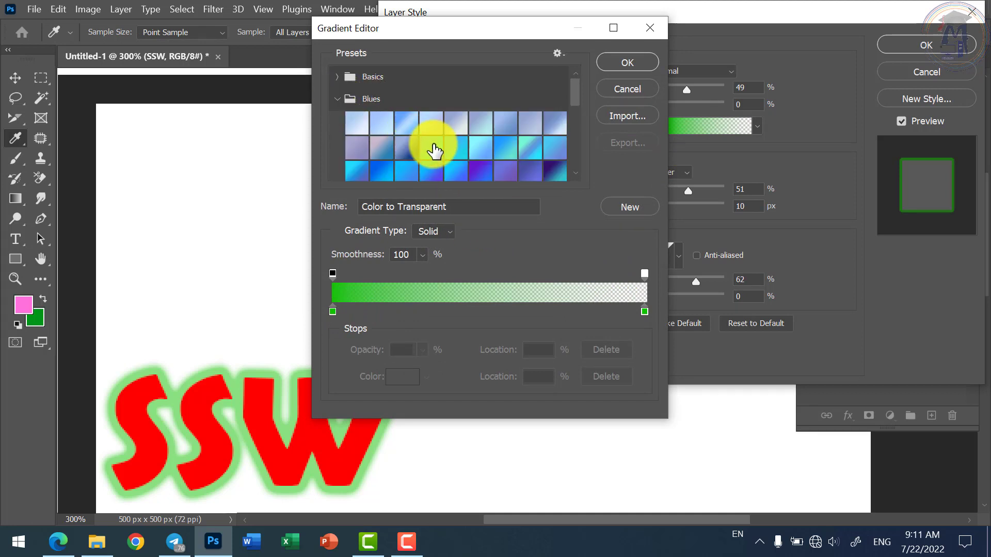
pyautogui.click(431, 146)
pyautogui.click(619, 61)
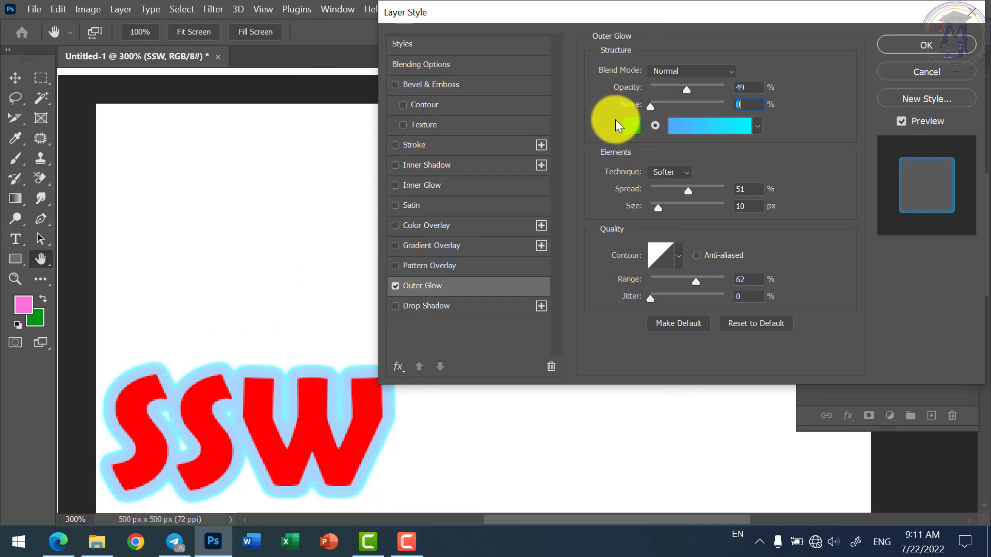
pyautogui.click(610, 125)
pyautogui.click(655, 125)
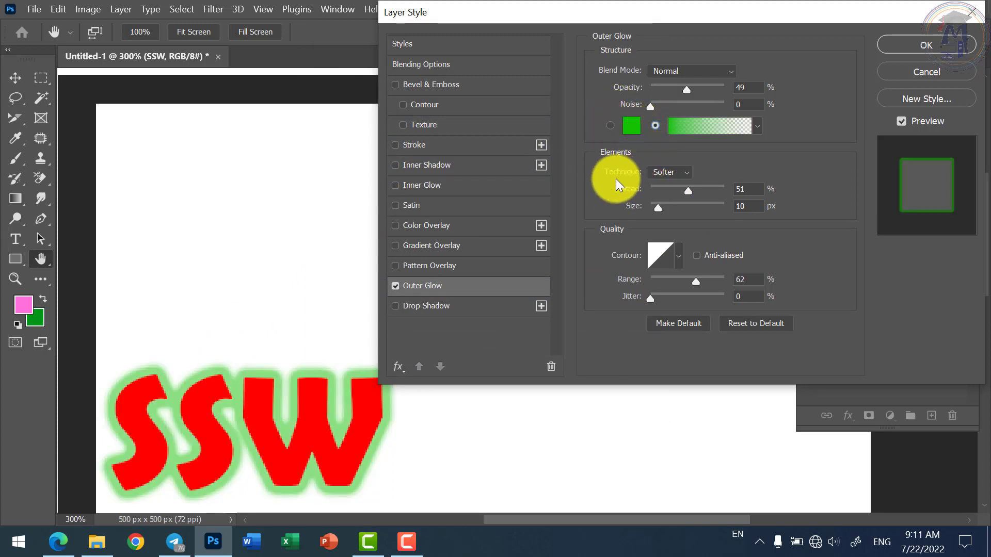
# Keep the outer glow's technique at Softer and set its spread to 30% and size to 38 px.
pyautogui.click(673, 175)
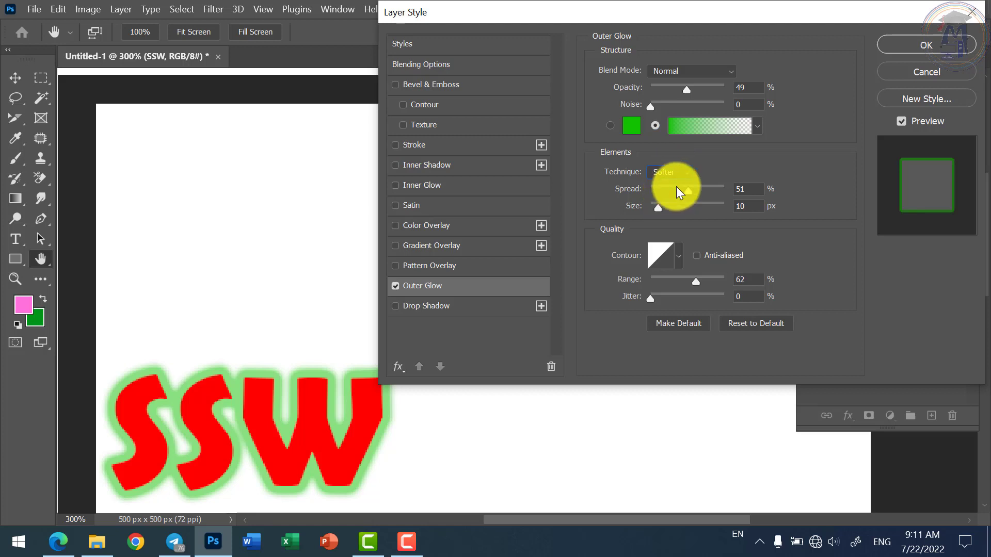
pyautogui.moveTo(678, 192); pyautogui.dragTo(665, 213)
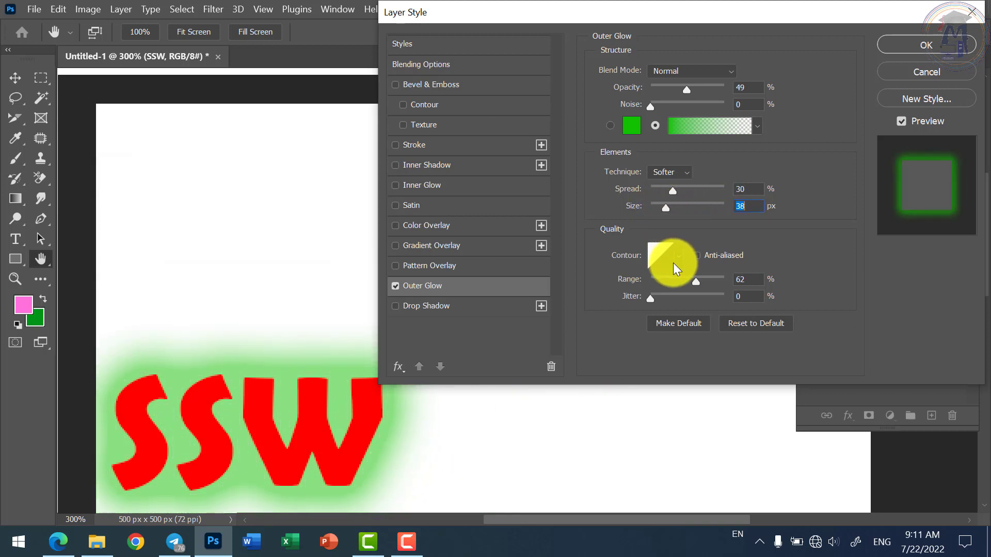
# Try several preset contours on the outer glow, ending with the first preset in the second row.
pyautogui.click(677, 258)
pyautogui.click(662, 289)
pyautogui.click(654, 316)
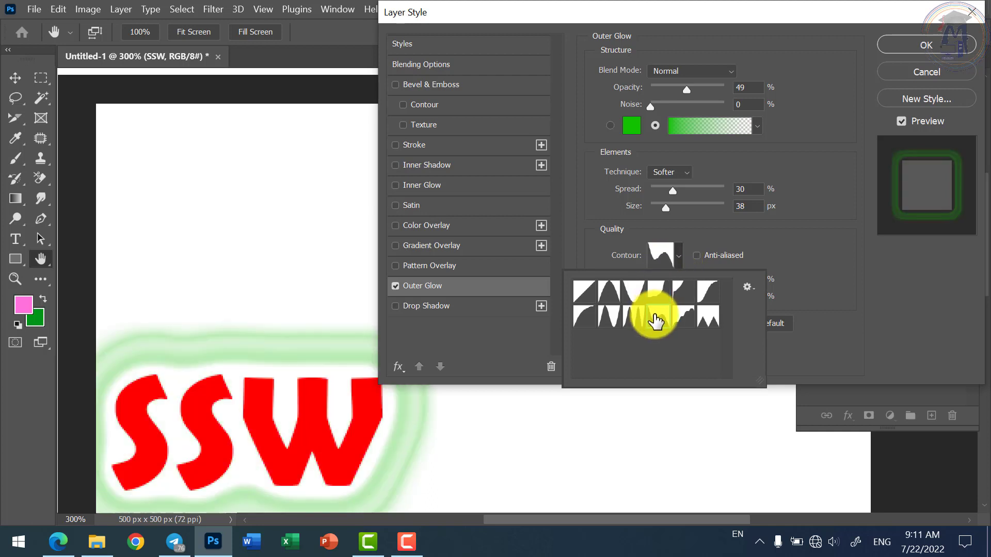
pyautogui.click(633, 315)
pyautogui.click(589, 316)
pyautogui.click(609, 293)
pyautogui.click(615, 316)
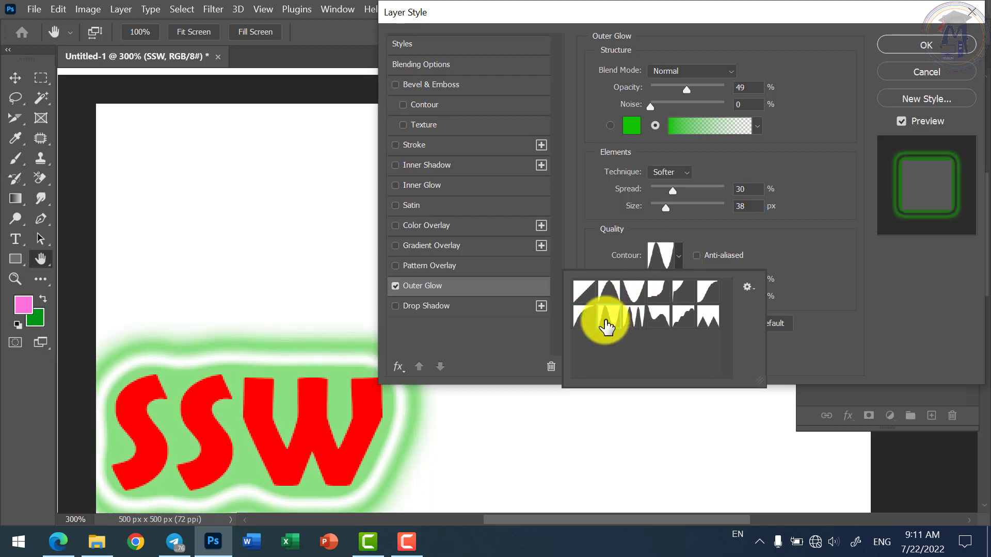
pyautogui.click(633, 317)
pyautogui.click(586, 317)
# Enable the Drop Shadow and set the outer glow's contour to the last preset in the second row.
pyautogui.click(469, 308)
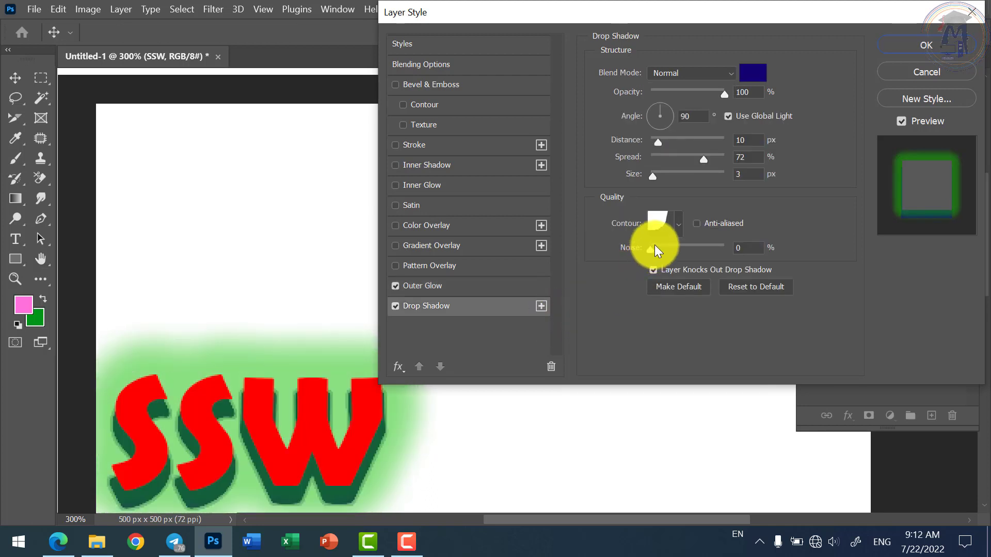
pyautogui.click(414, 287)
pyautogui.click(676, 258)
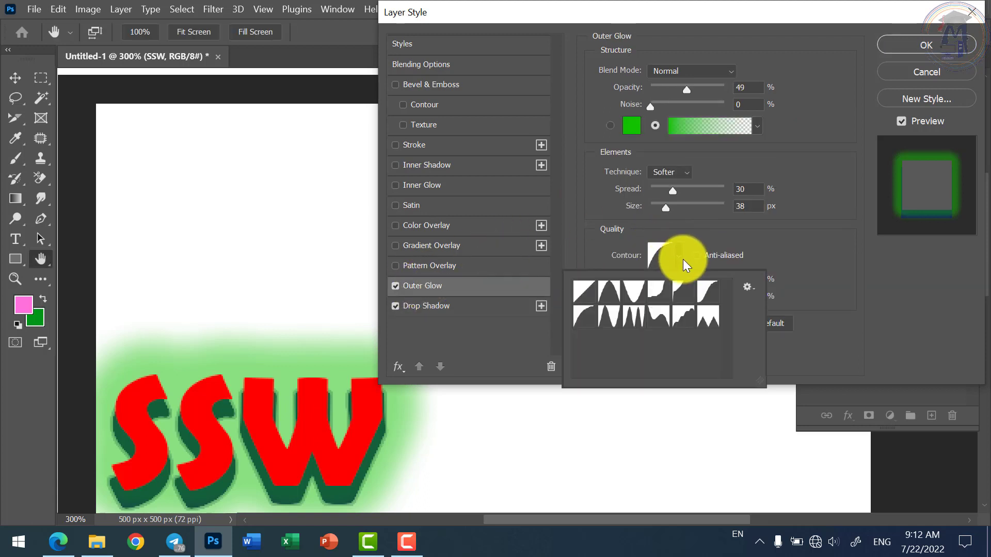
pyautogui.click(671, 316)
pyautogui.click(705, 315)
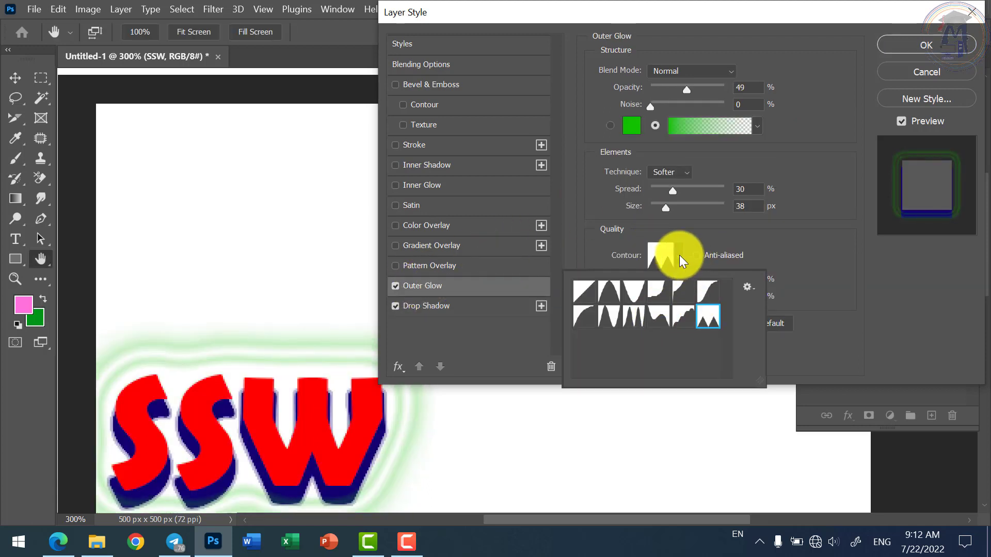
# Set the outer glow's range to 100% and jitter to 13%, then apply the layer style without the Drop Shadow.
pyautogui.click(679, 255)
pyautogui.moveTo(705, 287); pyautogui.dragTo(727, 290)
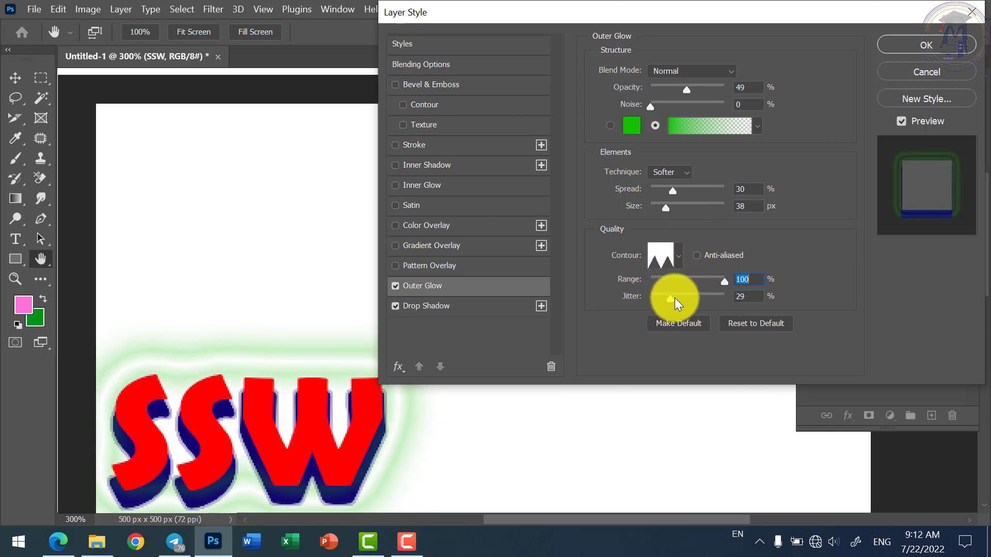
pyautogui.moveTo(662, 296); pyautogui.dragTo(657, 295)
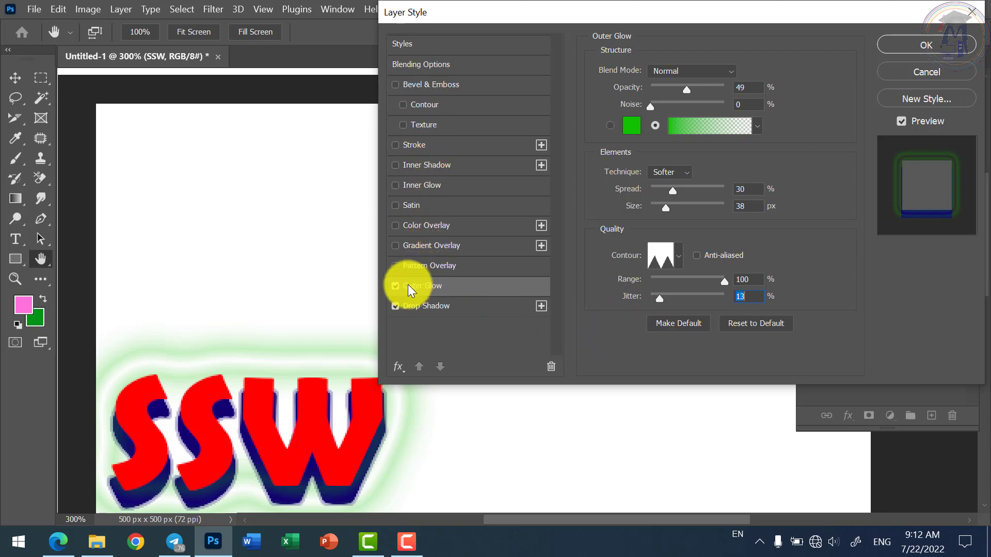
pyautogui.click(396, 306)
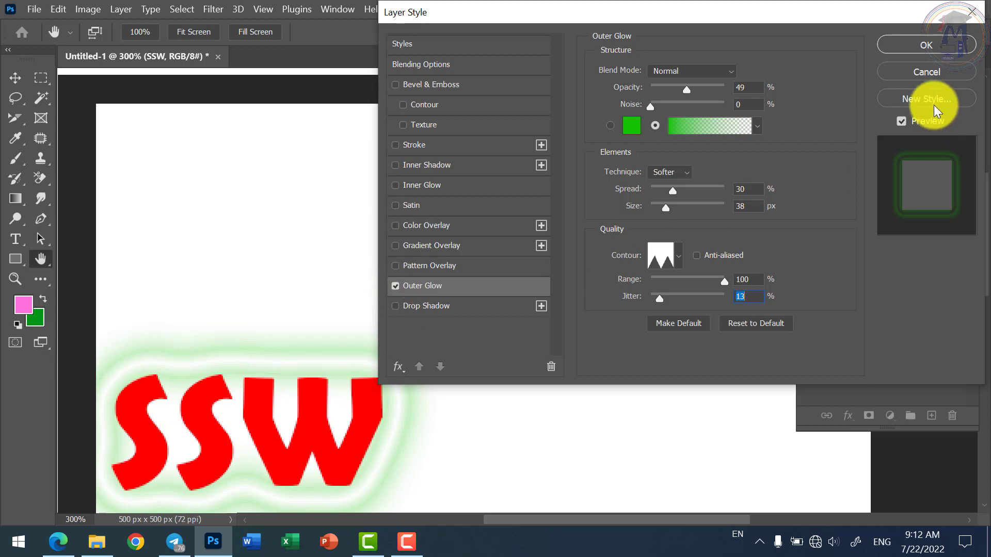
pyautogui.click(925, 44)
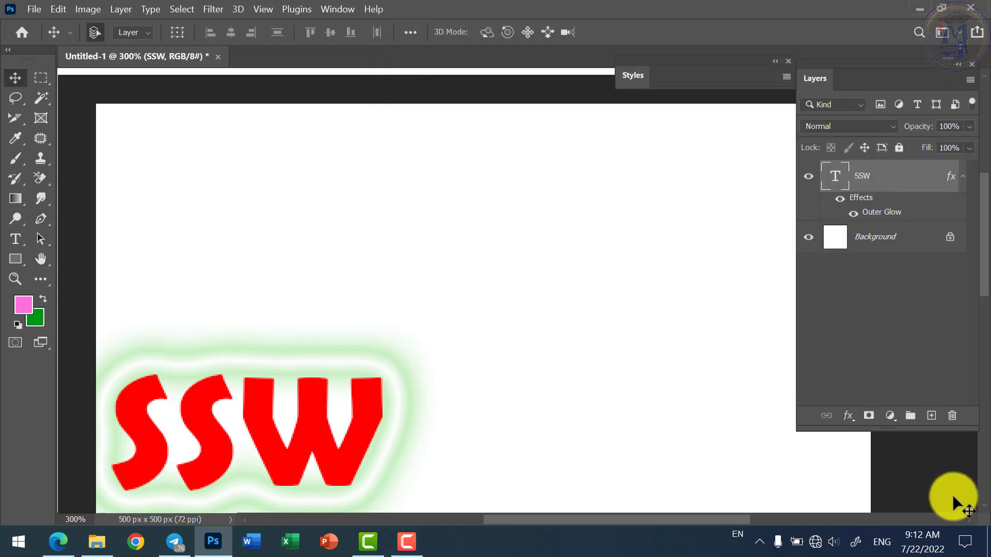
# Replace the SSW layer's Outer Glow with a Pattern Overlay in its layer style.
pyautogui.doubleClick(907, 187)
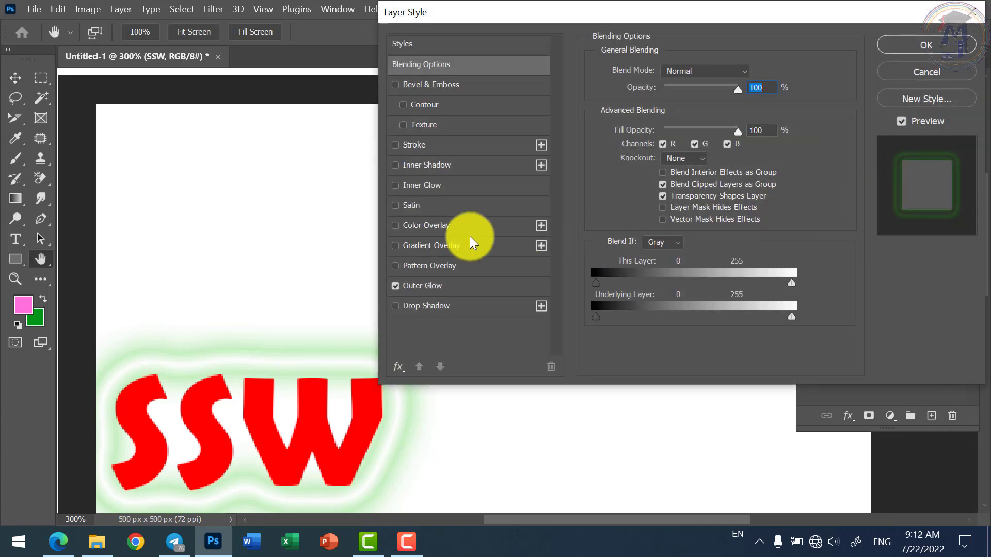
pyautogui.click(396, 286)
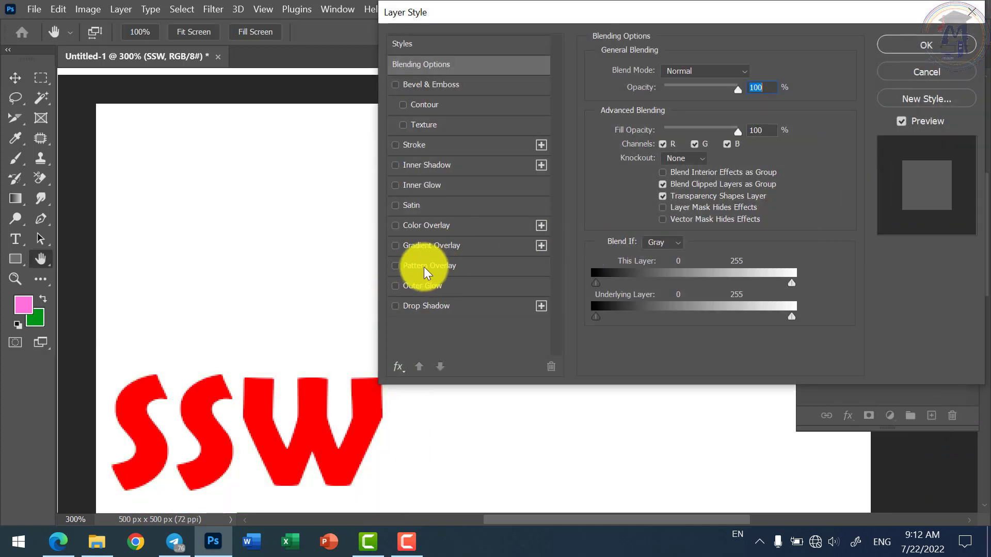
pyautogui.click(400, 264)
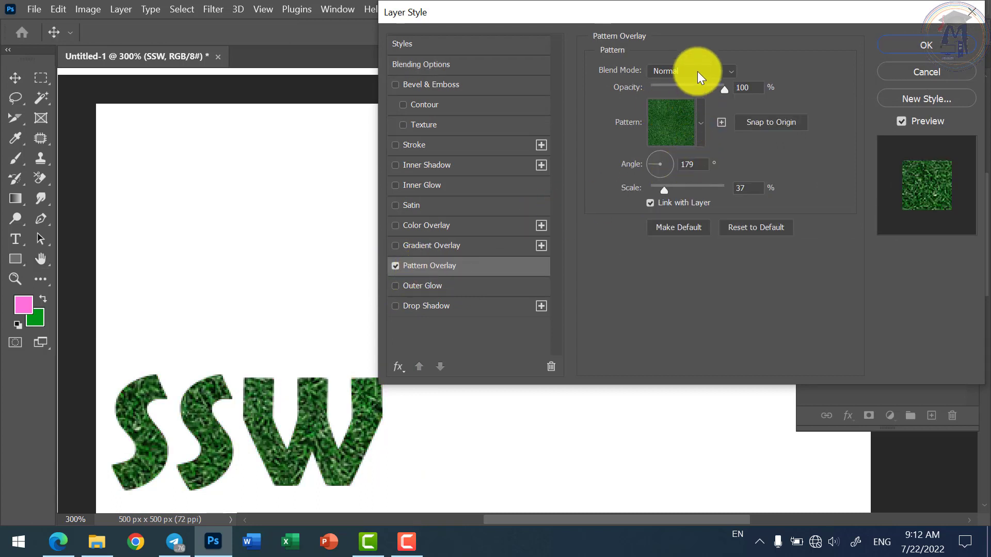
# Try each of the three Grass patterns on the overlay, ending with the first one, the yellow leaves.
pyautogui.click(700, 123)
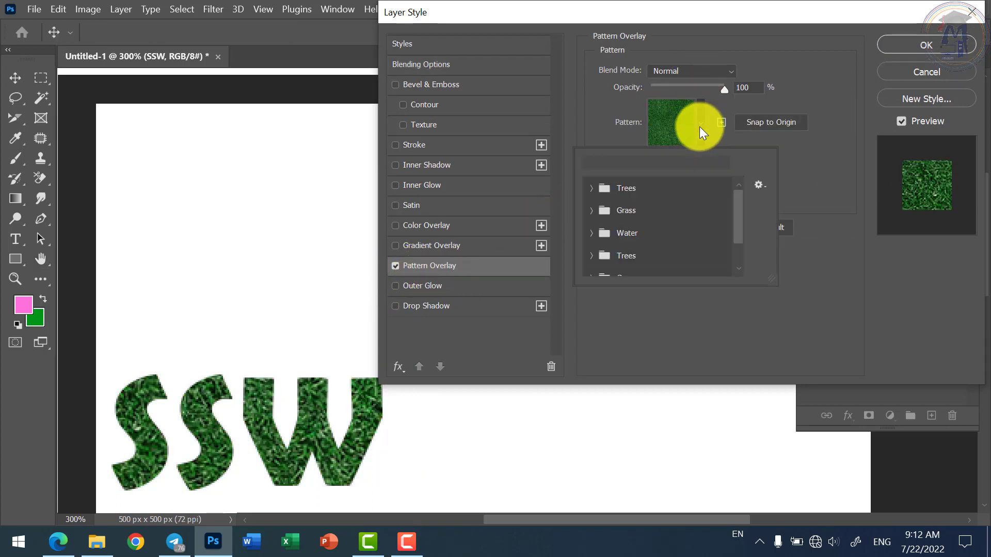
pyautogui.click(593, 212)
pyautogui.click(610, 236)
pyautogui.click(630, 234)
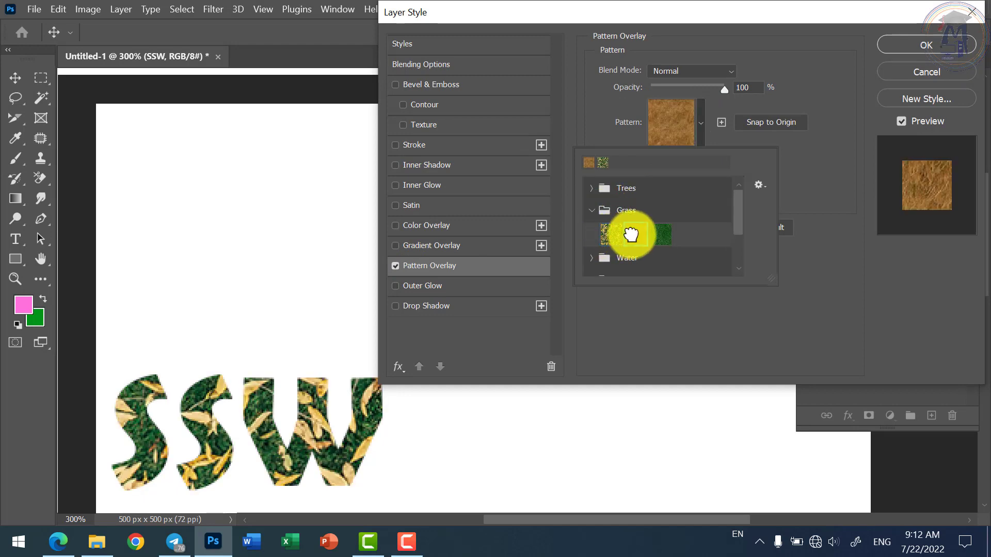
pyautogui.click(659, 240)
pyautogui.click(638, 238)
pyautogui.click(606, 233)
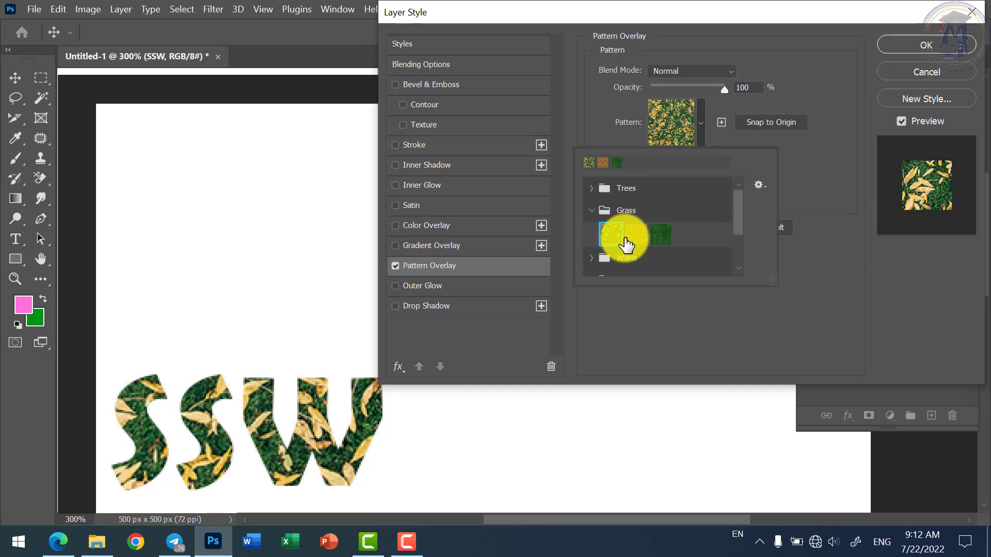
pyautogui.click(638, 234)
pyautogui.click(661, 236)
pyautogui.click(638, 235)
pyautogui.click(609, 235)
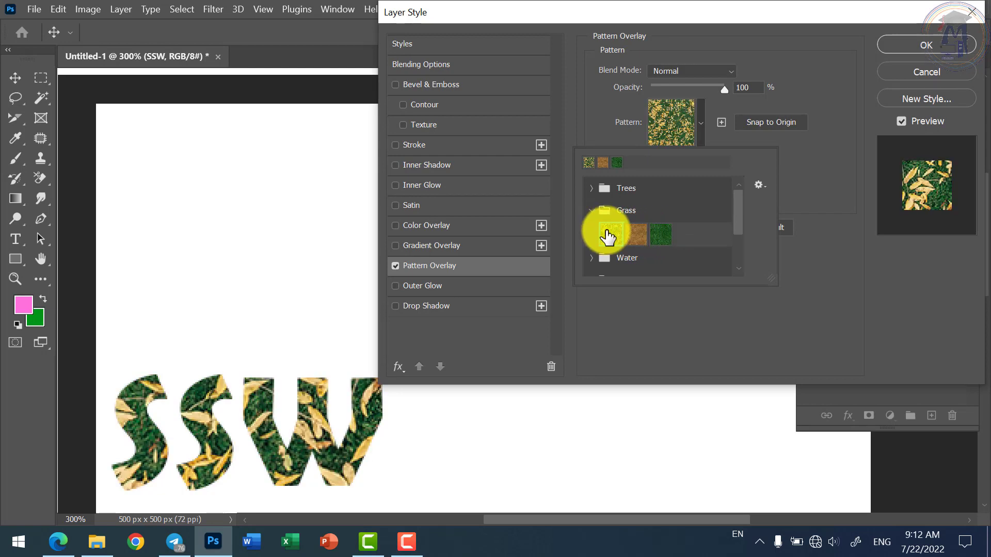
# Try the Water patterns on the overlay, ending with the first one, the blue water.
pyautogui.scroll(-1, 604, 230)
pyautogui.click(593, 221)
pyautogui.click(619, 244)
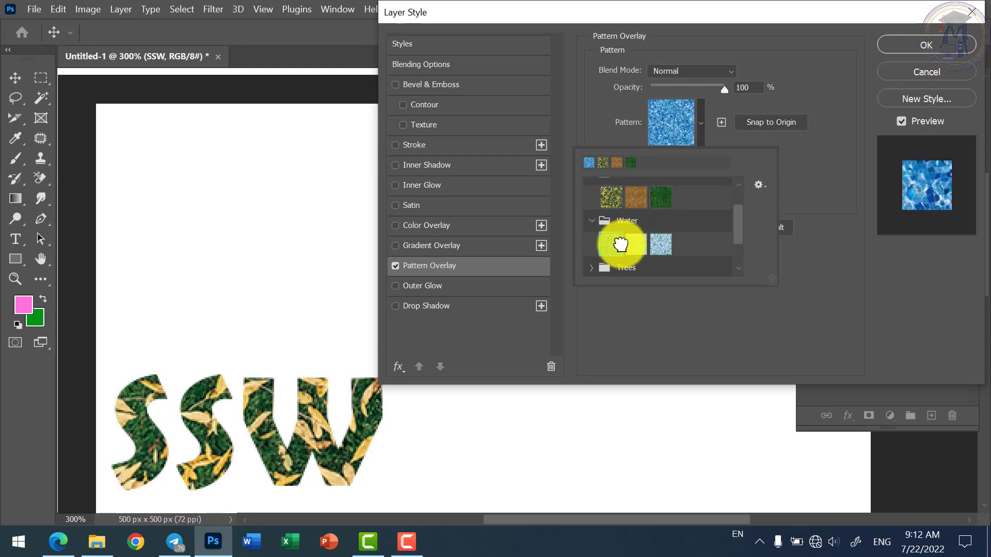
pyautogui.click(638, 245)
pyautogui.click(614, 245)
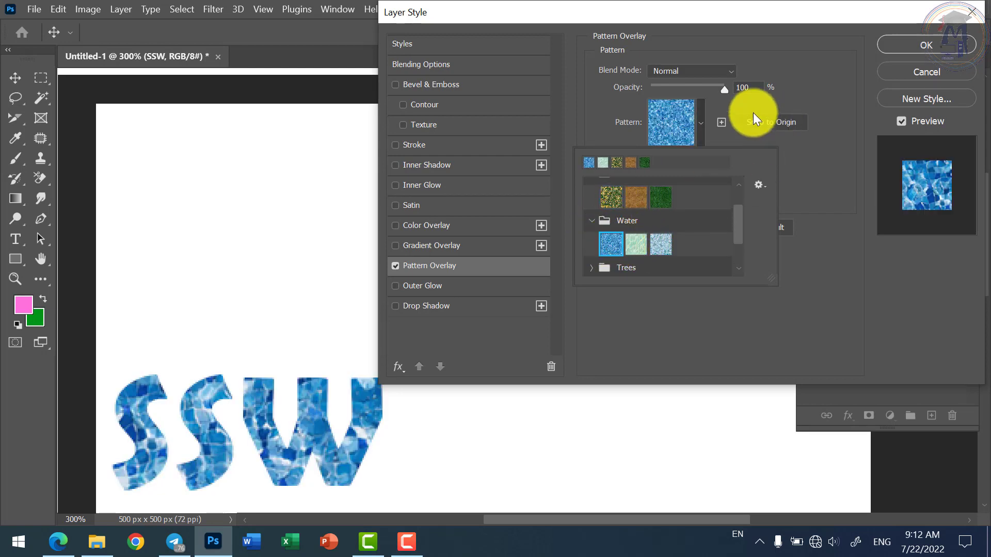
# Set the pattern overlay's angle to 120° and its scale to 17%.
pyautogui.click(598, 95)
pyautogui.moveTo(665, 164)
pyautogui.mouseDown()
pyautogui.moveTo(648, 143)
pyautogui.moveTo(656, 157)
pyautogui.mouseUp()
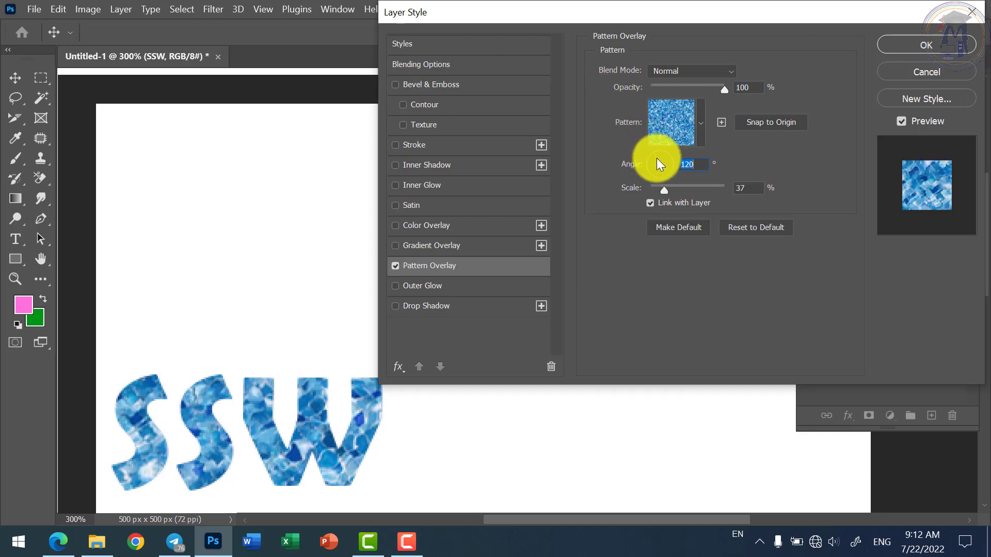
pyautogui.moveTo(664, 190)
pyautogui.mouseDown()
pyautogui.moveTo(653, 190)
pyautogui.moveTo(696, 196)
pyautogui.moveTo(658, 193)
pyautogui.mouseUp()
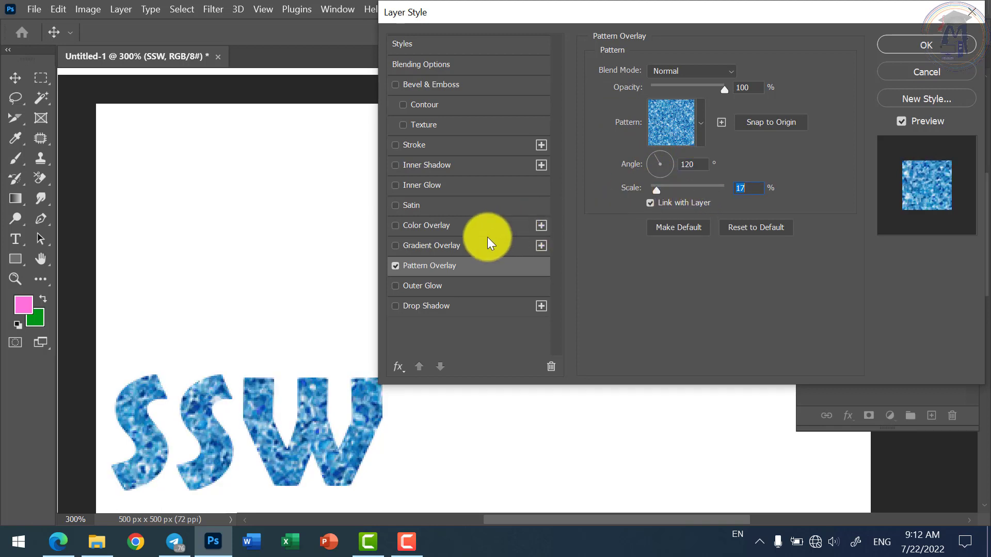
# Replace the Pattern Overlay with a Gradient Overlay using the pink-to-blue Purple_17 preset from the Purples group.
pyautogui.click(396, 266)
pyautogui.click(409, 247)
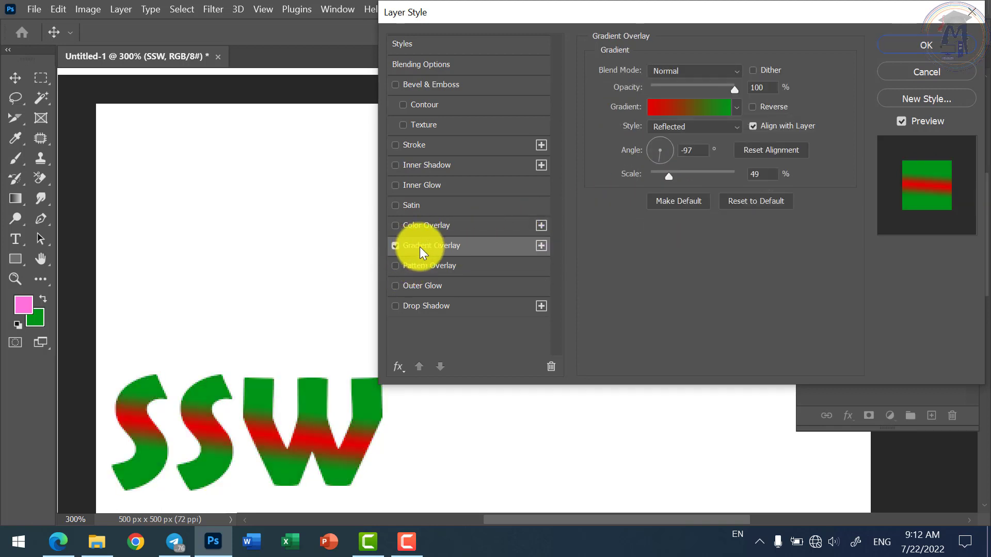
pyautogui.click(735, 108)
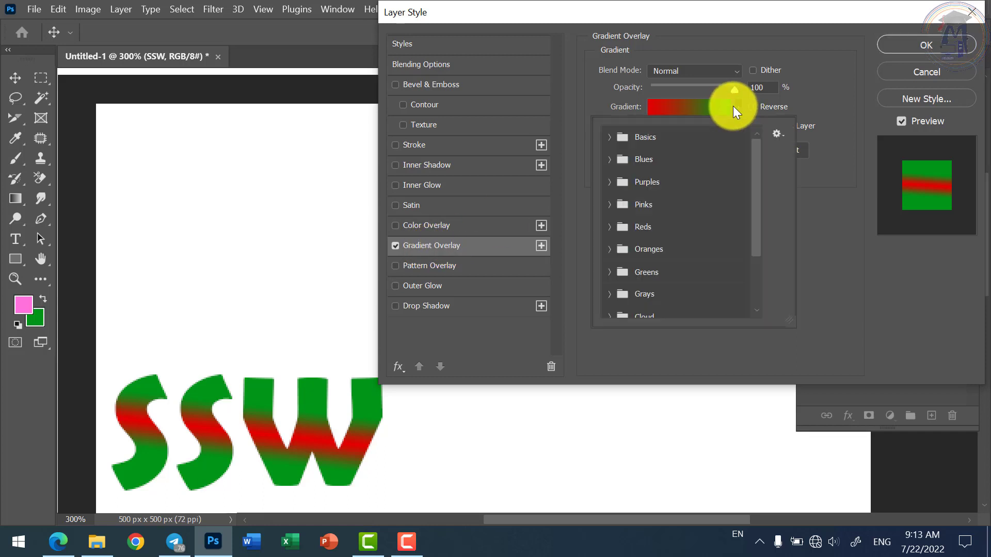
pyautogui.click(612, 159)
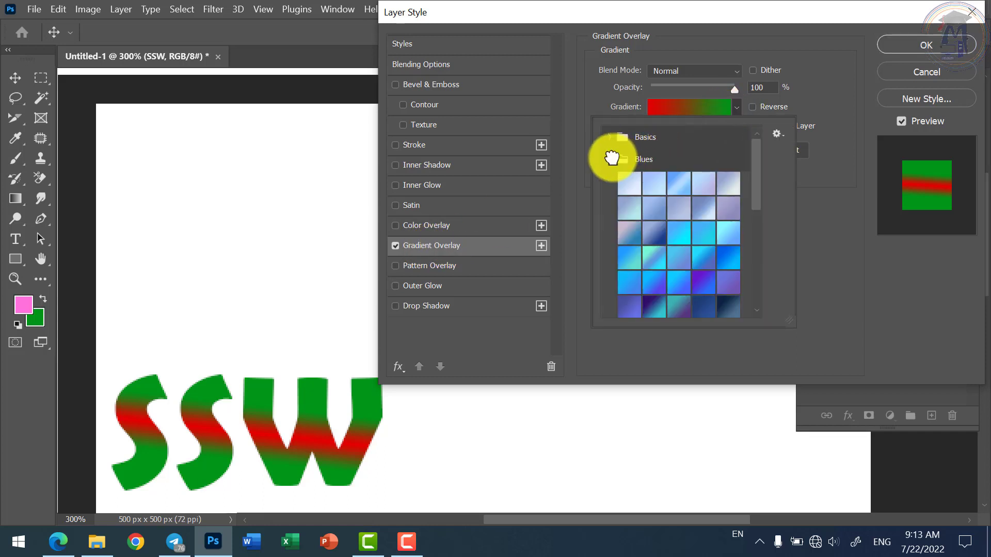
pyautogui.click(611, 159)
pyautogui.click(609, 182)
pyautogui.click(656, 278)
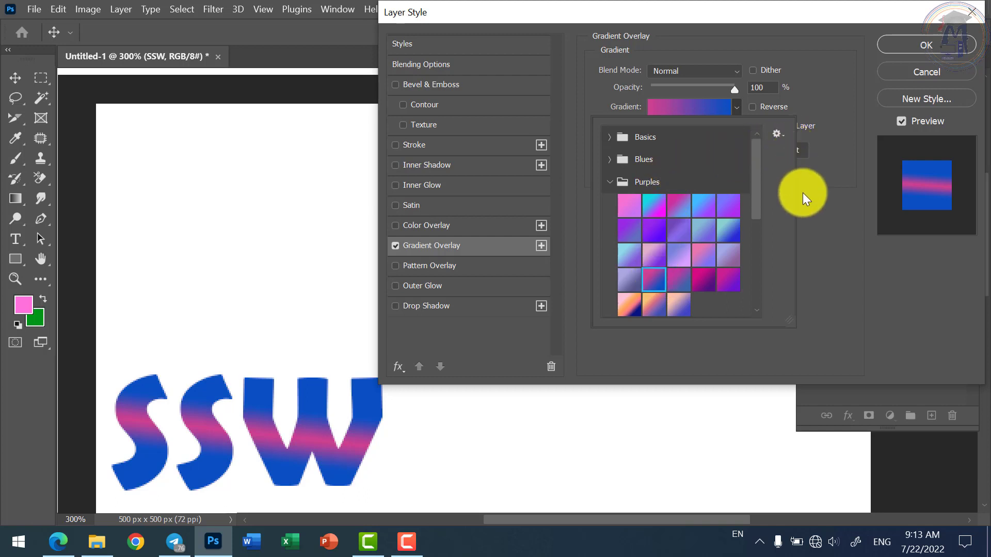
pyautogui.click(754, 107)
pyautogui.click(756, 104)
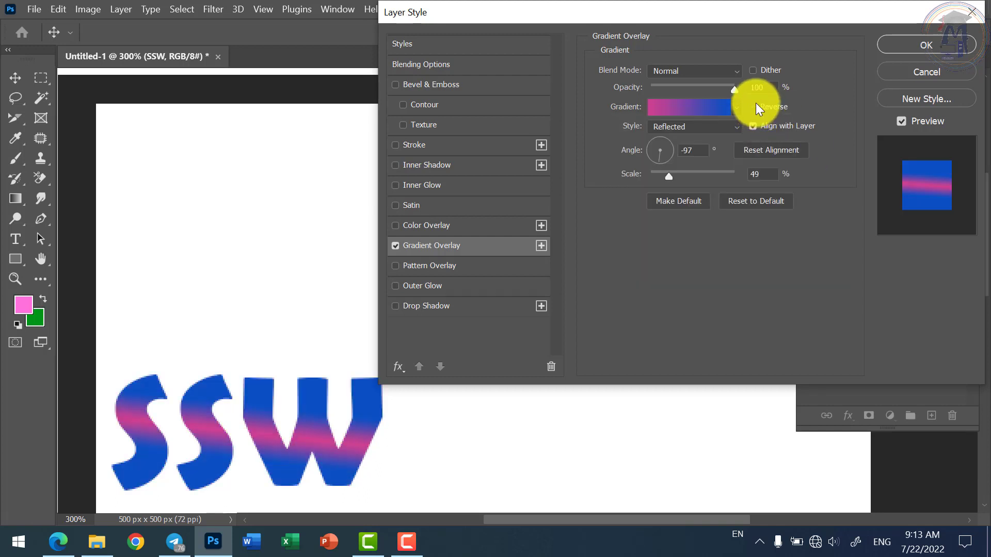
# Set the gradient overlay's angle to 146° and try the Linear, Radial, Angle, Reflected and Diamond styles.
pyautogui.click(649, 144)
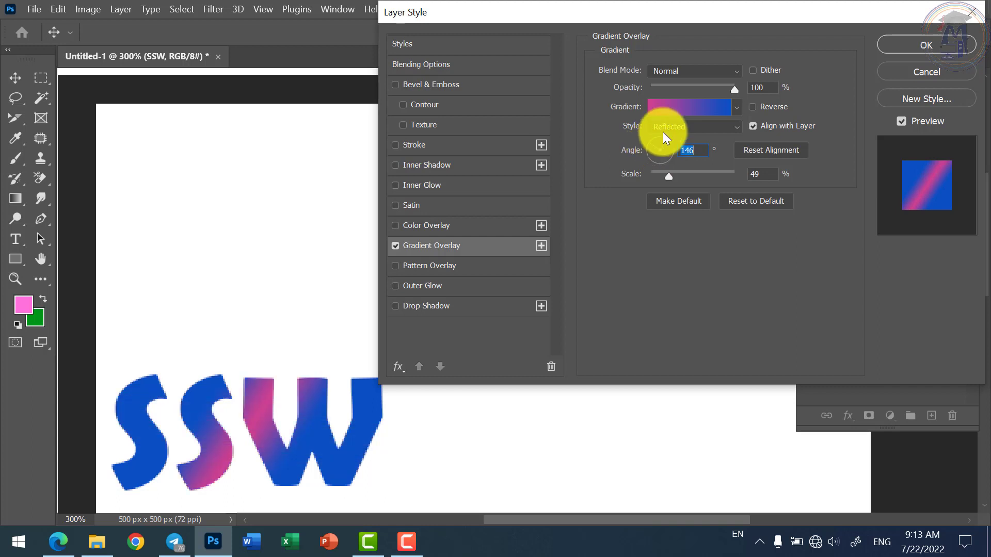
pyautogui.click(667, 128)
pyautogui.click(665, 138)
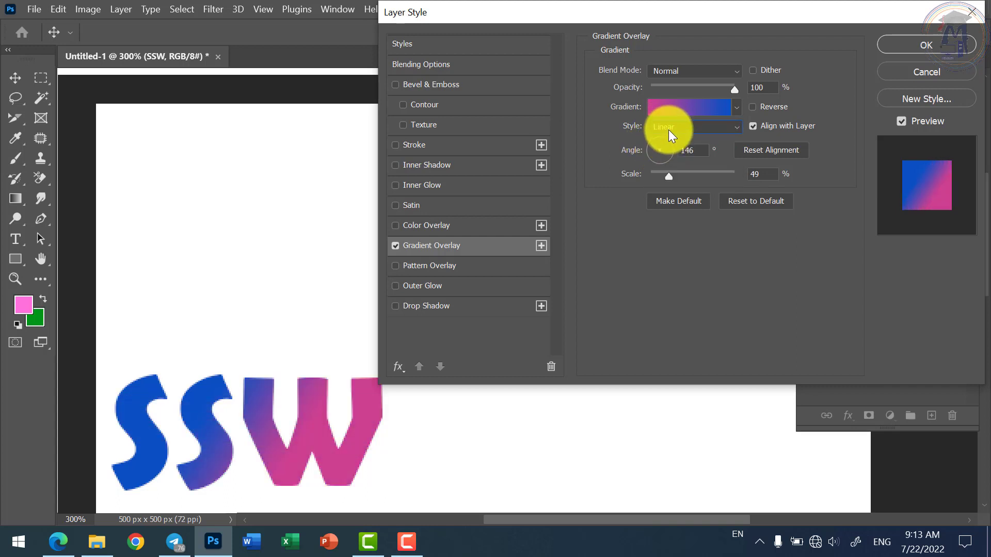
pyautogui.click(669, 126)
pyautogui.click(664, 150)
pyautogui.click(670, 129)
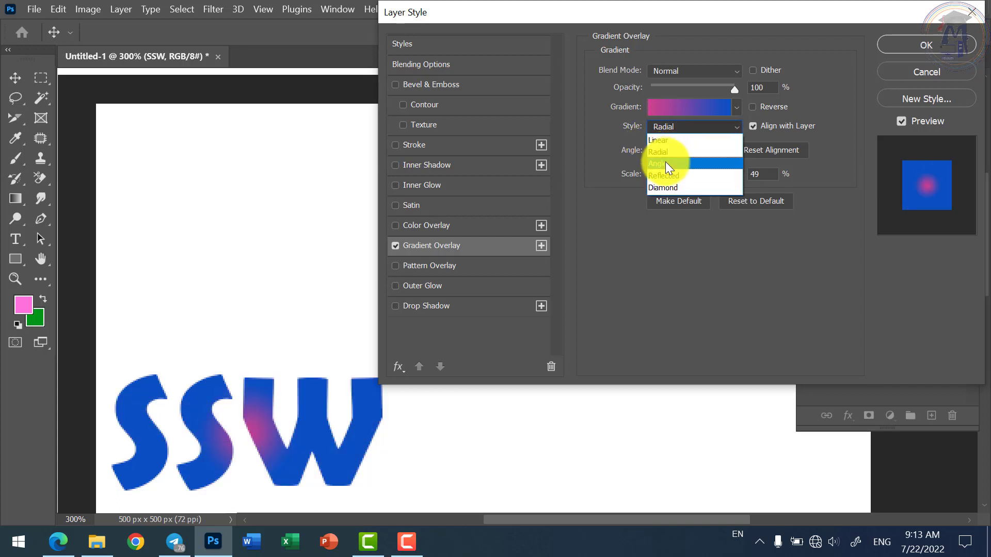
pyautogui.click(665, 163)
pyautogui.click(669, 129)
pyautogui.click(665, 175)
pyautogui.click(676, 129)
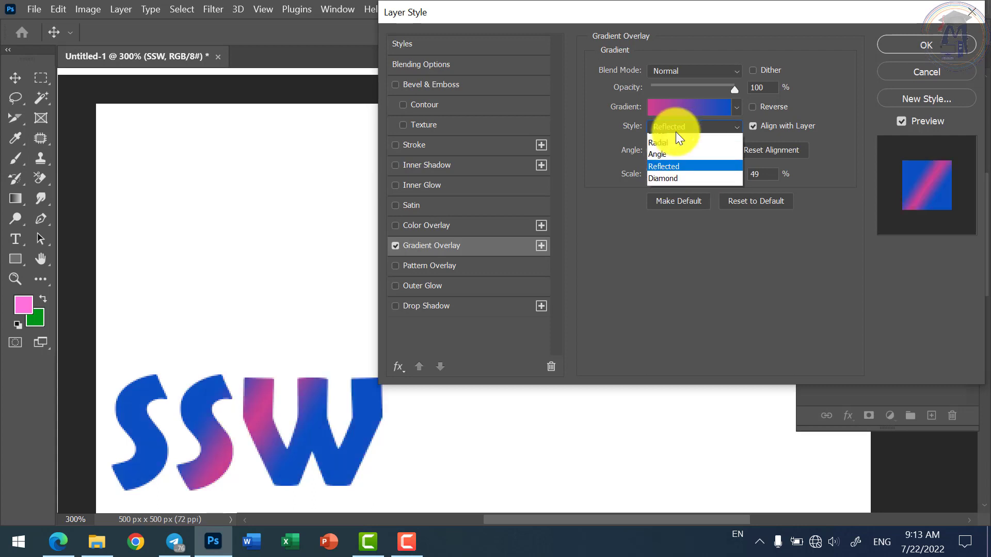
pyautogui.click(671, 188)
# Set the gradient overlay's style to Radial and its scale to 97%, leaving the gradient's colors unedited.
pyautogui.click(679, 110)
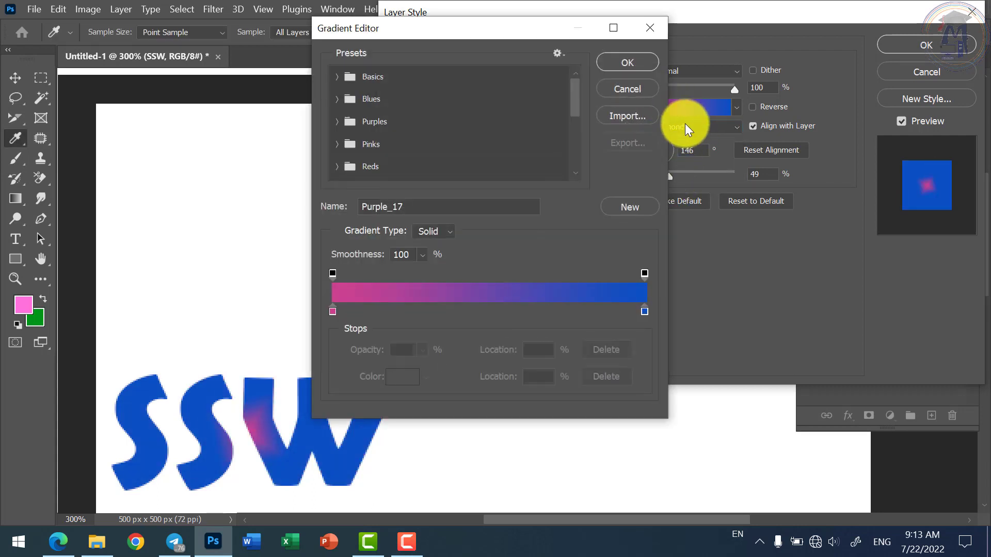
pyautogui.click(654, 89)
pyautogui.click(674, 127)
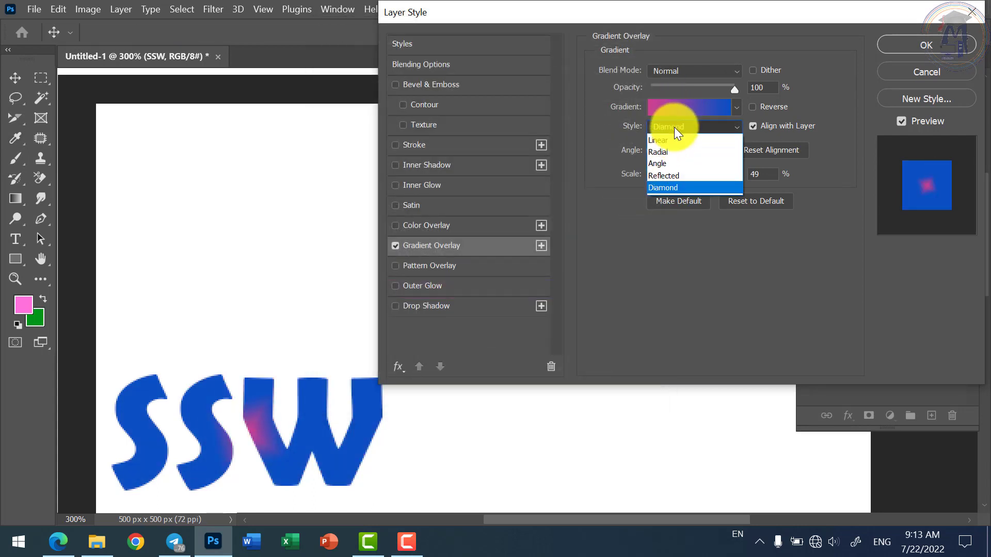
pyautogui.click(664, 153)
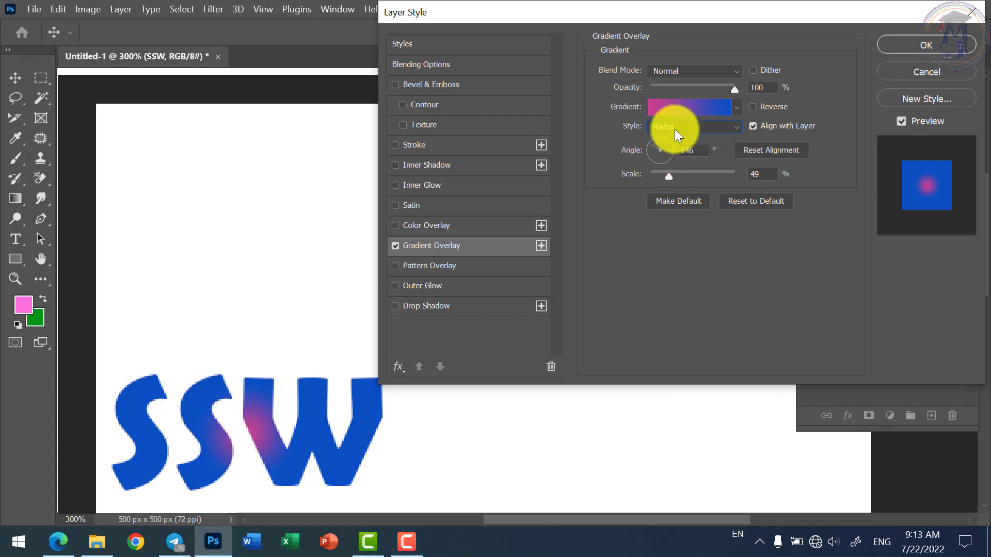
pyautogui.moveTo(665, 177); pyautogui.dragTo(700, 181)
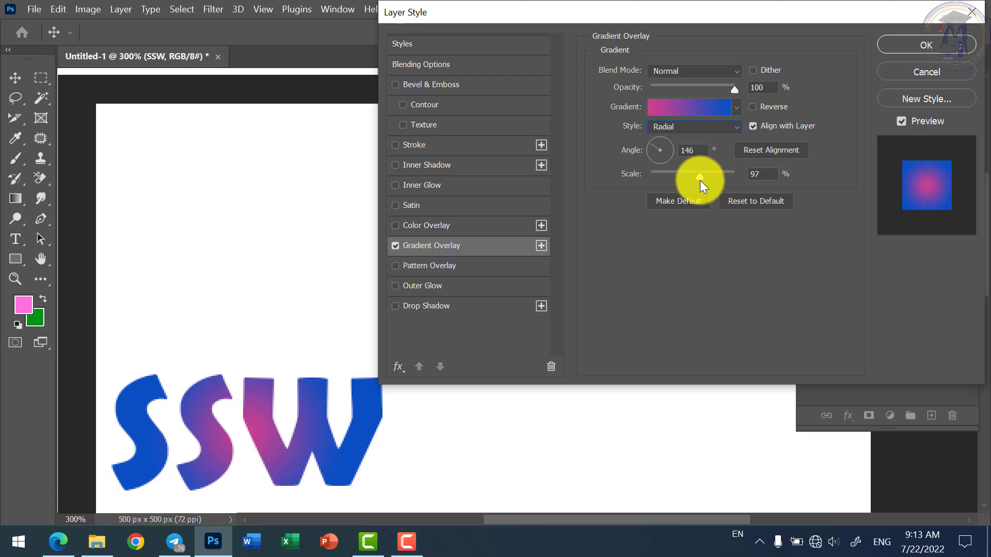
# Replace the Gradient Overlay with a Color Overlay in dark red #642427 at 63% opacity.
pyautogui.click(405, 245)
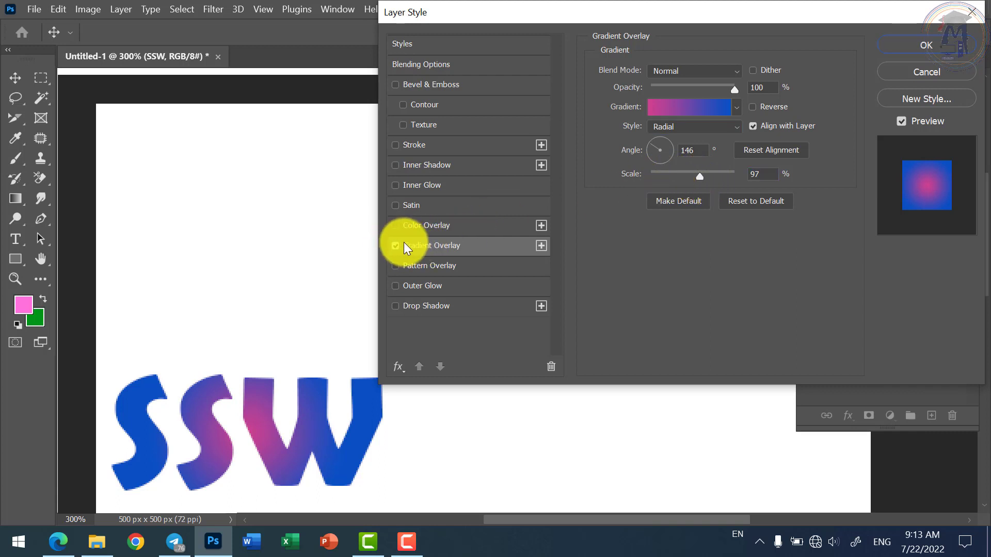
pyautogui.click(397, 246)
pyautogui.click(421, 225)
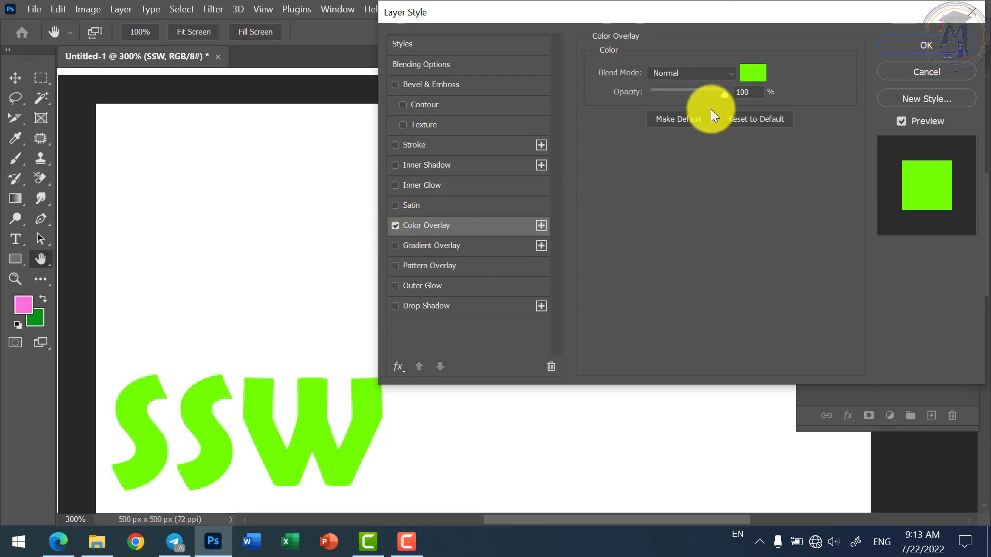
pyautogui.click(760, 74)
pyautogui.click(626, 123)
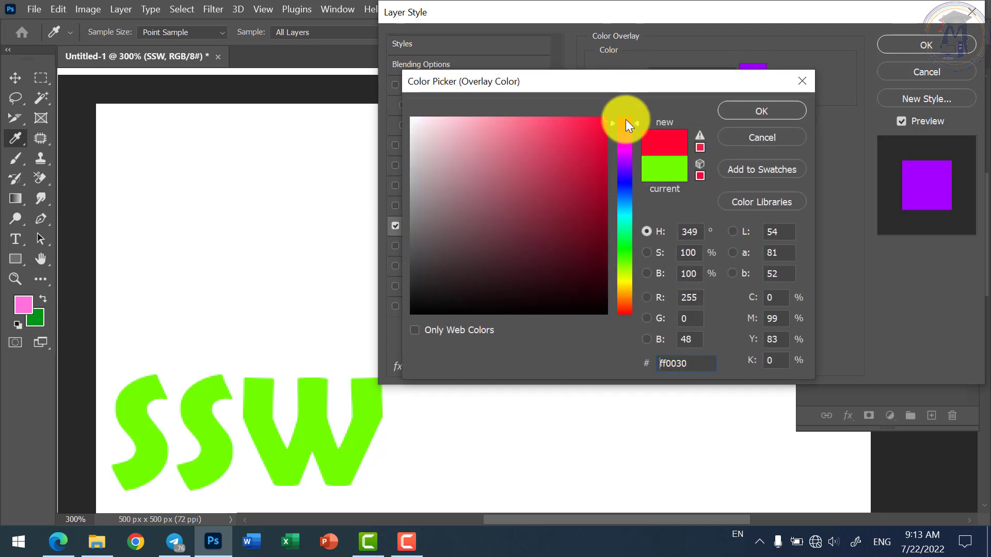
pyautogui.moveTo(626, 120)
pyautogui.mouseDown()
pyautogui.moveTo(601, 242)
pyautogui.moveTo(568, 283)
pyautogui.moveTo(467, 285)
pyautogui.moveTo(536, 237)
pyautogui.mouseUp()
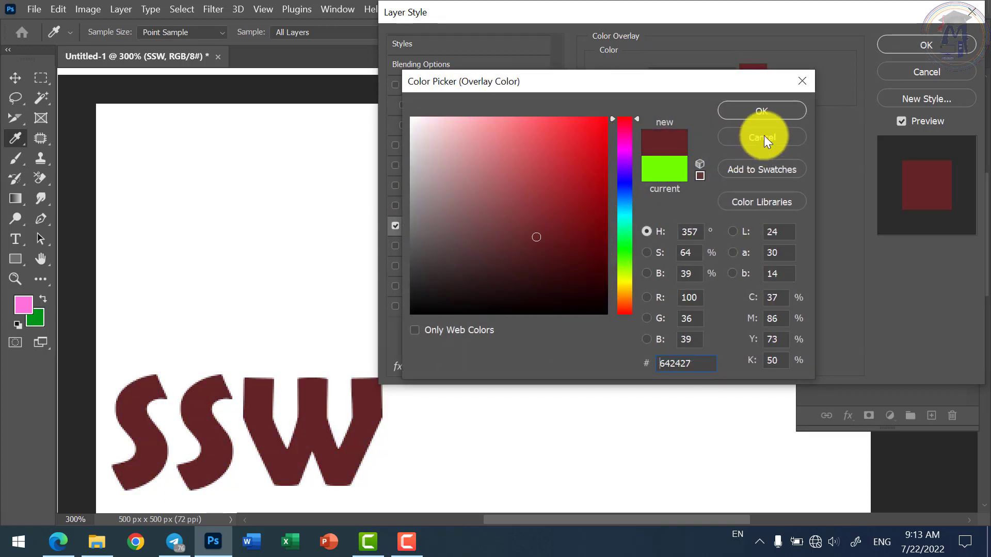
pyautogui.click(765, 117)
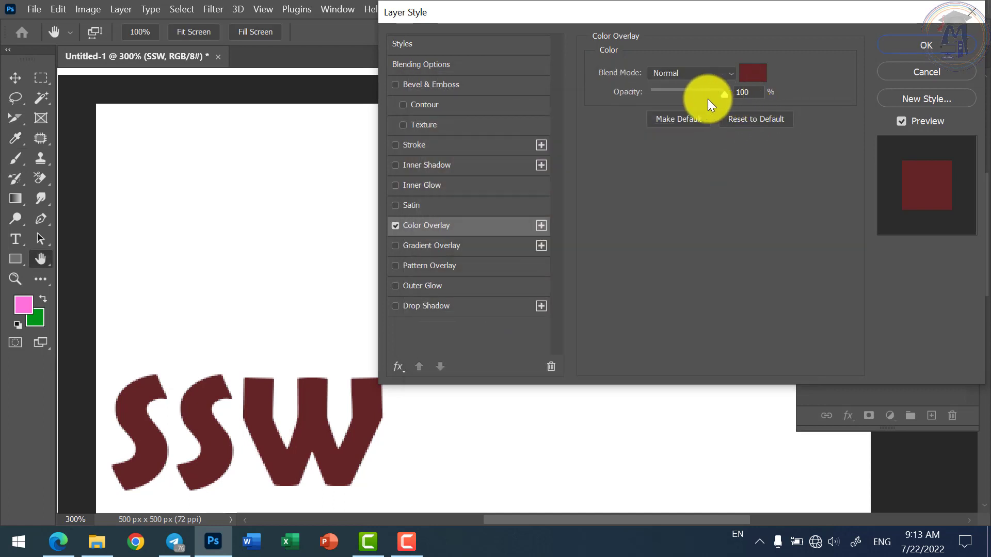
pyautogui.moveTo(715, 94)
pyautogui.mouseDown()
pyautogui.moveTo(664, 95)
pyautogui.moveTo(696, 100)
pyautogui.mouseUp()
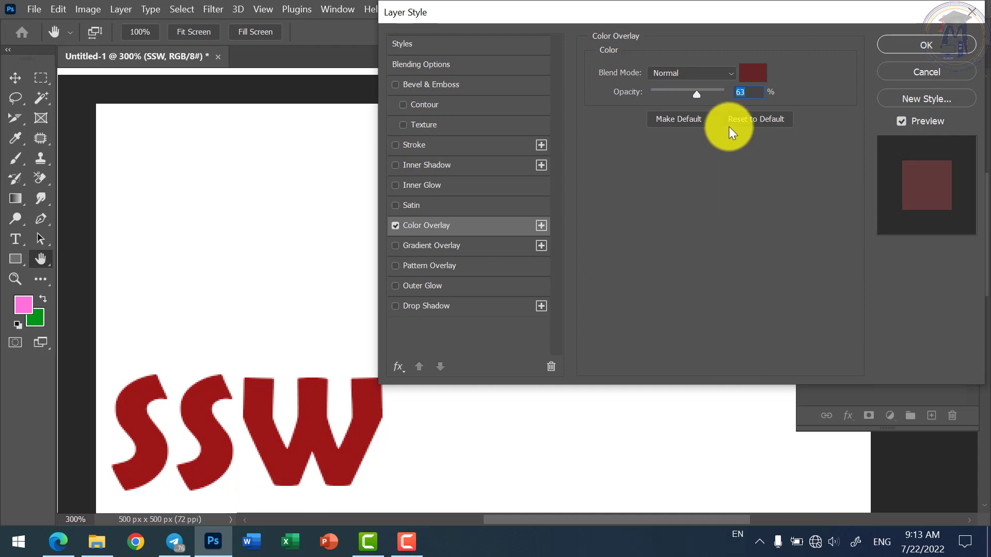
# Replace the Color Overlay with the Satin effect and show the Satin settings.
pyautogui.click(396, 226)
pyautogui.click(396, 205)
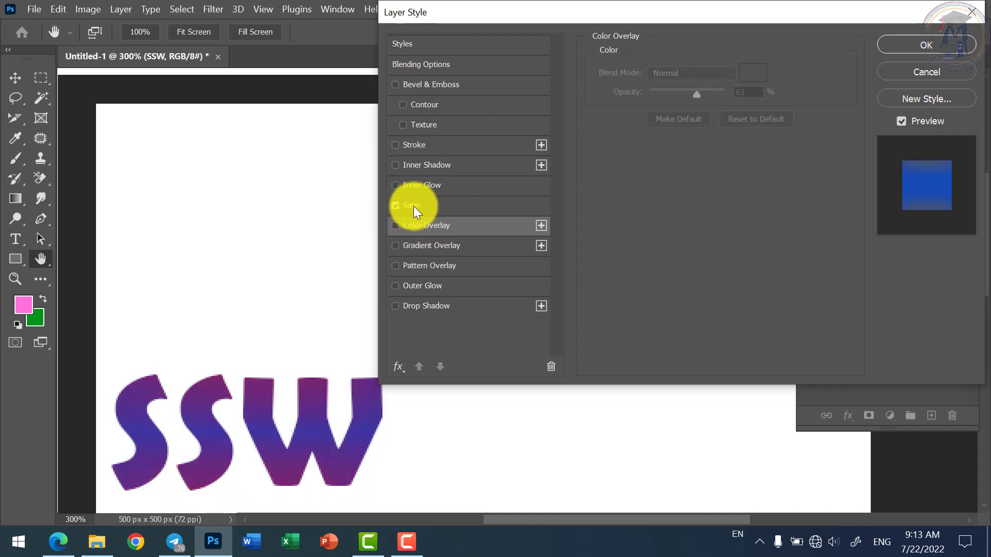
pyautogui.click(416, 204)
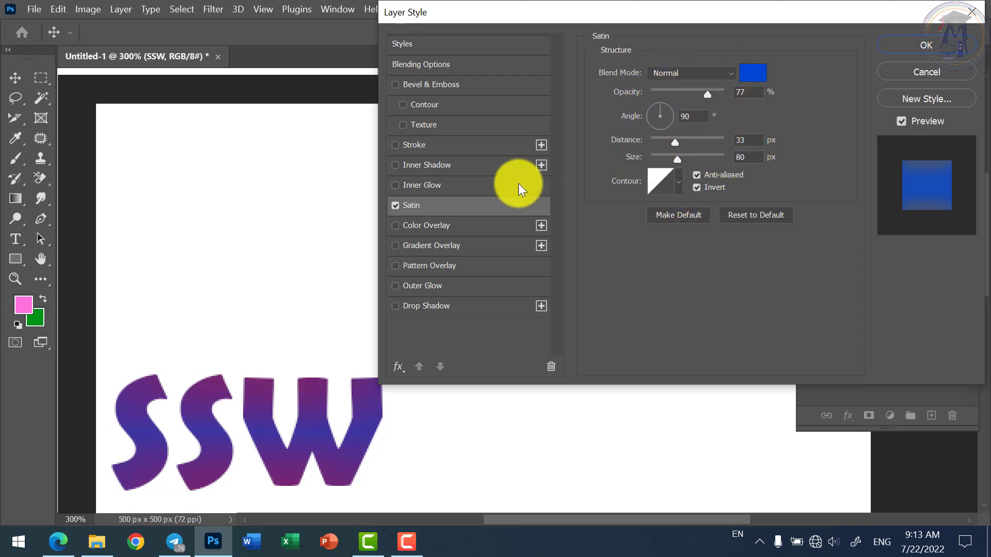
# Replace the Satin effect with an Inner Glow in near-black #000100 at 63% opacity.
pyautogui.click(396, 205)
pyautogui.click(413, 185)
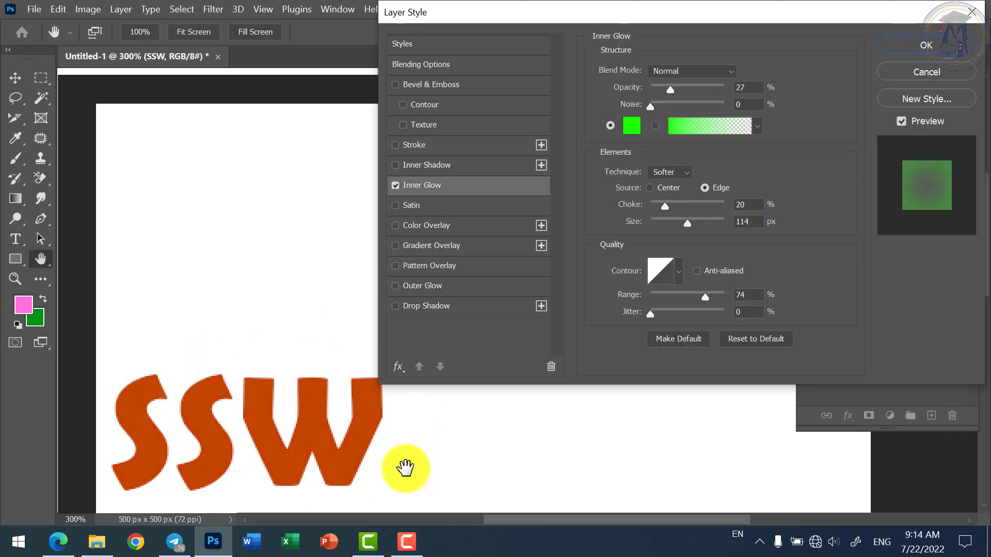
pyautogui.click(632, 127)
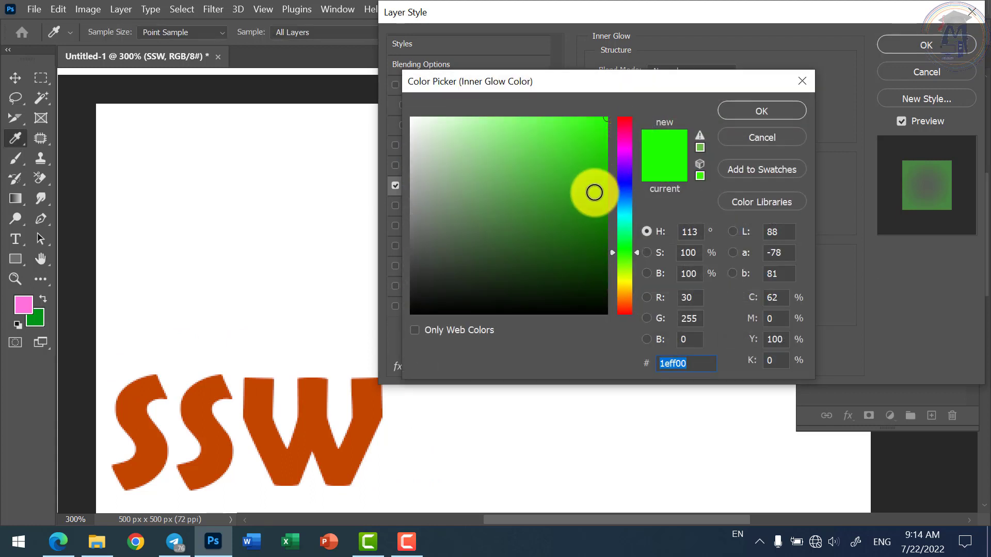
pyautogui.moveTo(593, 193); pyautogui.dragTo(377, 187)
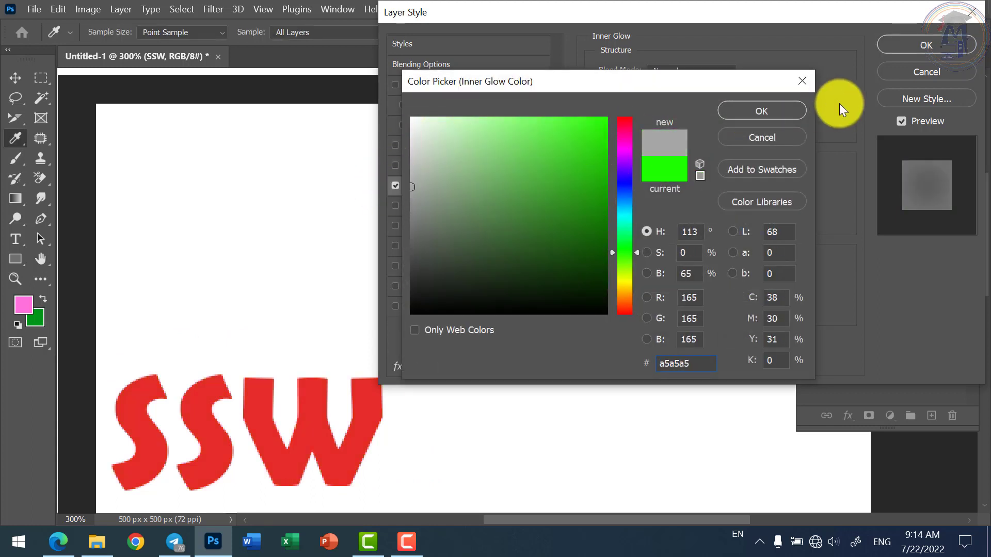
pyautogui.moveTo(588, 219); pyautogui.dragTo(607, 313)
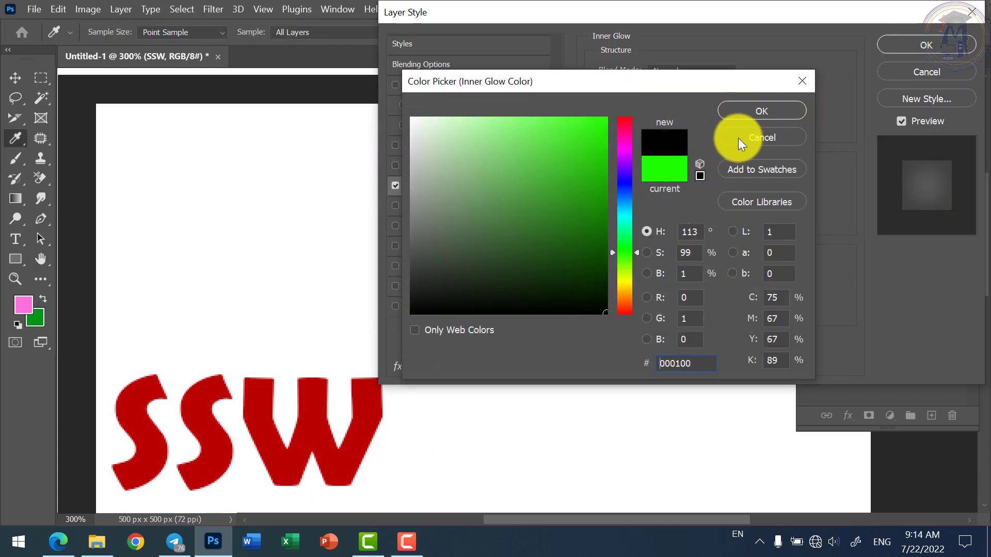
pyautogui.click(743, 115)
pyautogui.moveTo(666, 87); pyautogui.dragTo(696, 92)
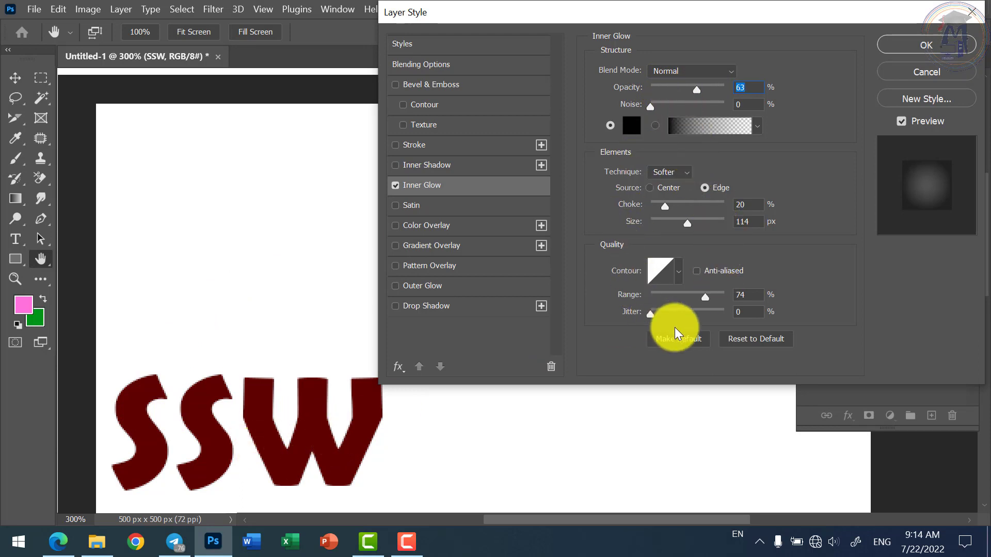
# Replace the Inner Glow with an Inner Shadow at 161°, with distance 8 px, choke 25% and size 2 px.
pyautogui.click(396, 185)
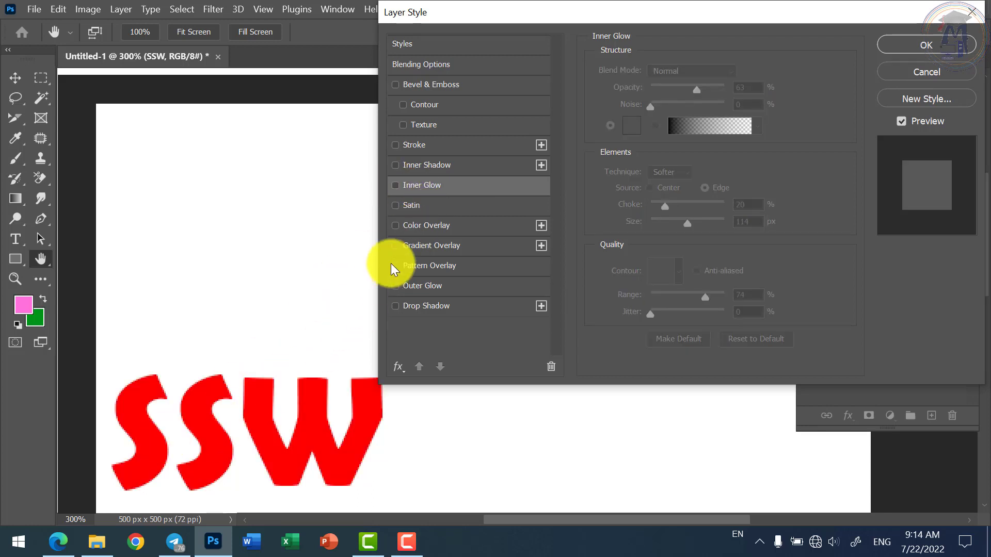
pyautogui.click(429, 166)
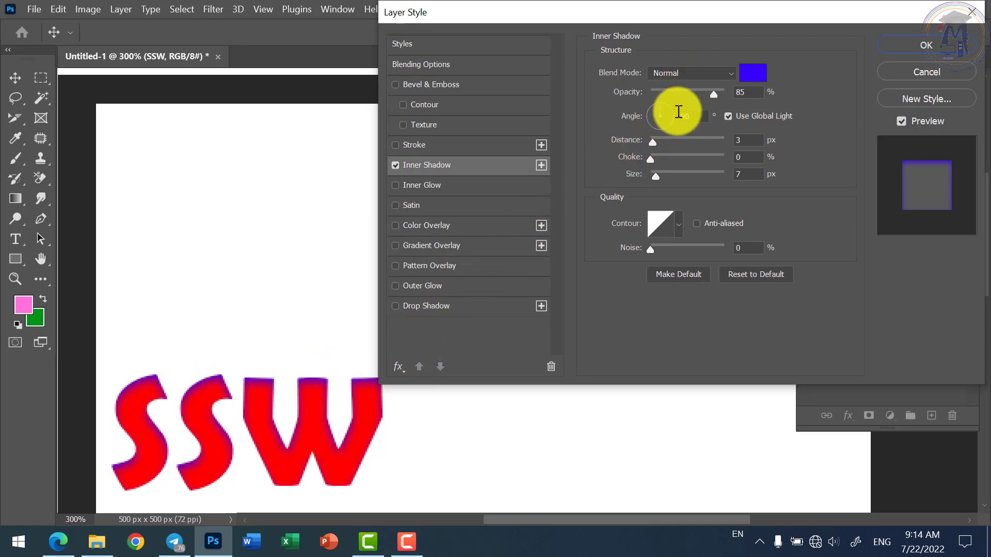
pyautogui.click(646, 111)
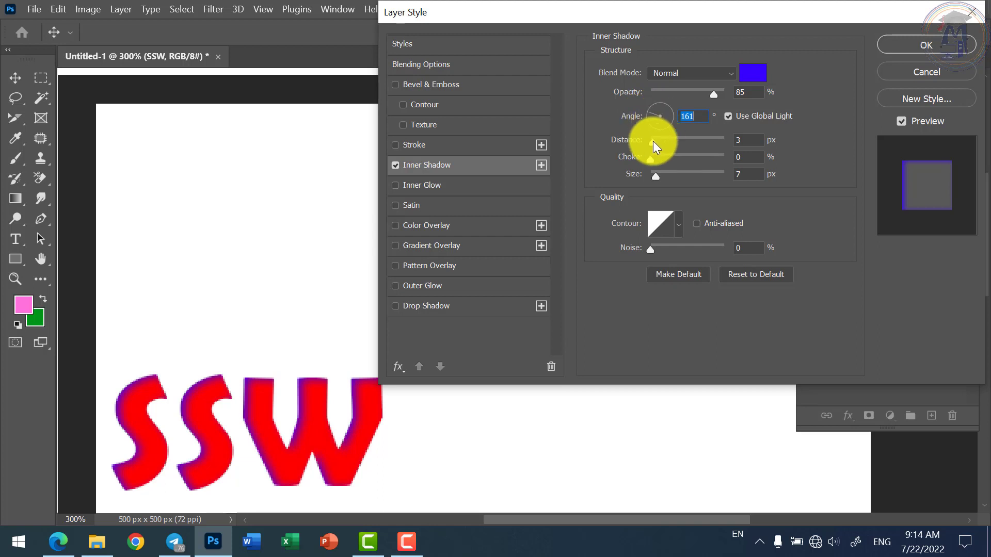
pyautogui.moveTo(654, 142); pyautogui.dragTo(652, 177)
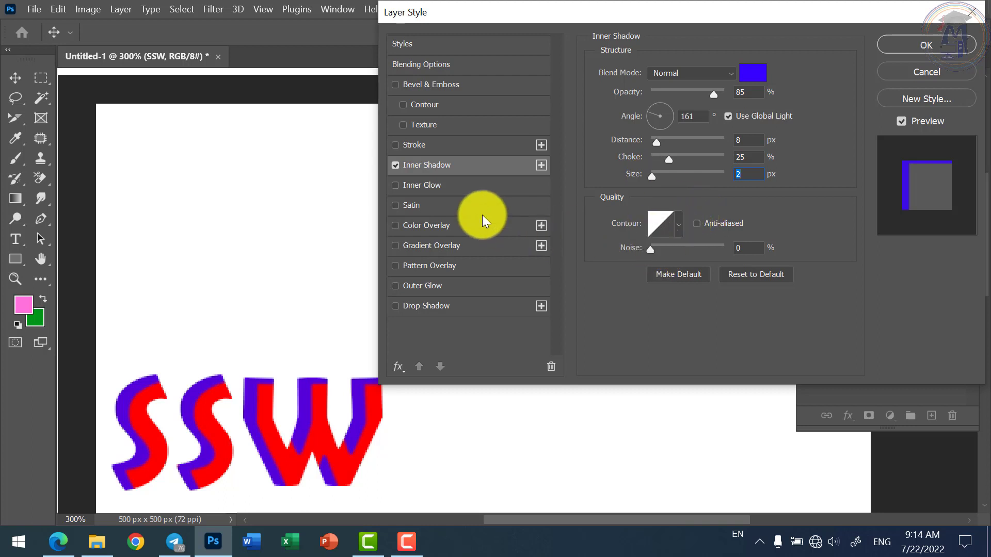
# Replace the Inner Shadow with a Stroke effect 4 px in size.
pyautogui.click(394, 165)
pyautogui.click(417, 145)
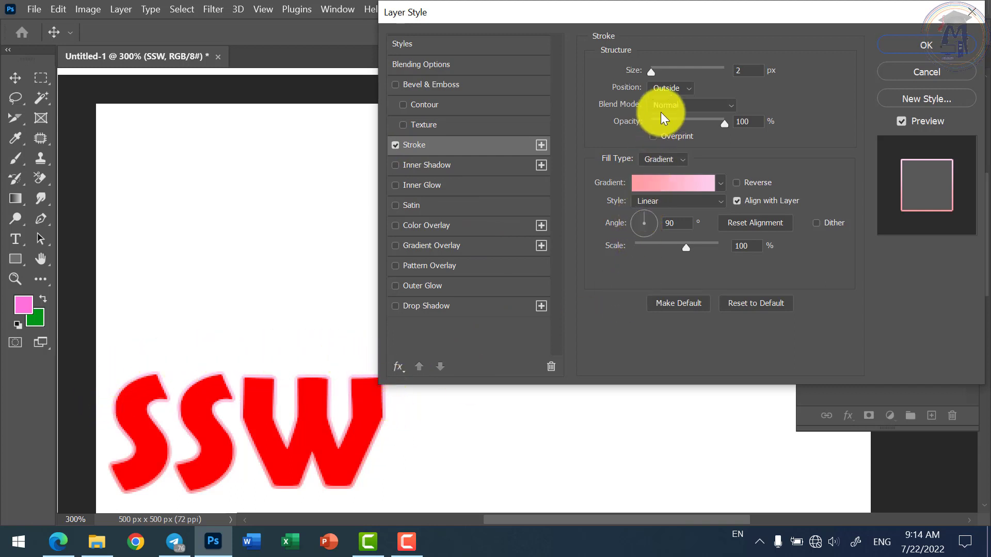
pyautogui.moveTo(651, 71); pyautogui.dragTo(652, 76)
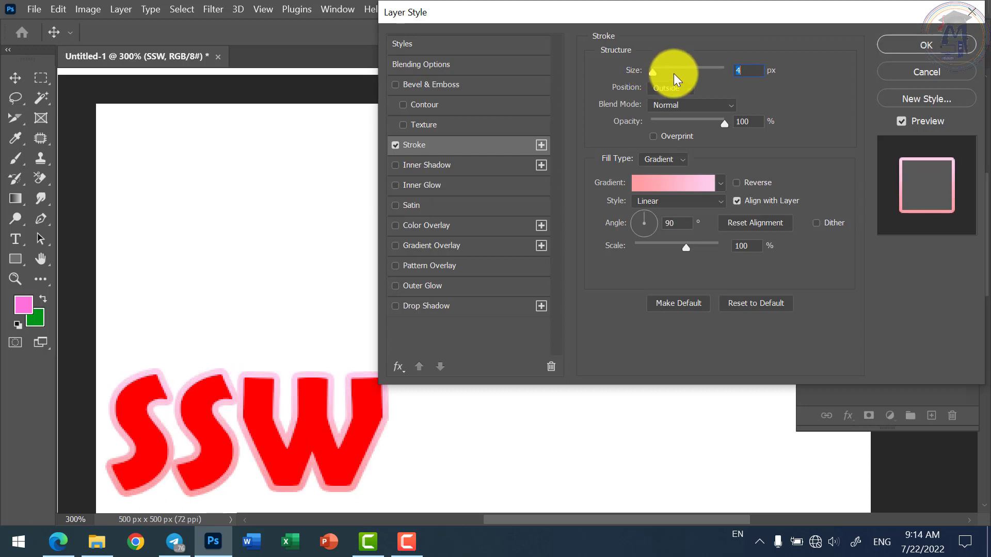
# Set the stroke's fill type to Color and choose a dark green.
pyautogui.click(658, 159)
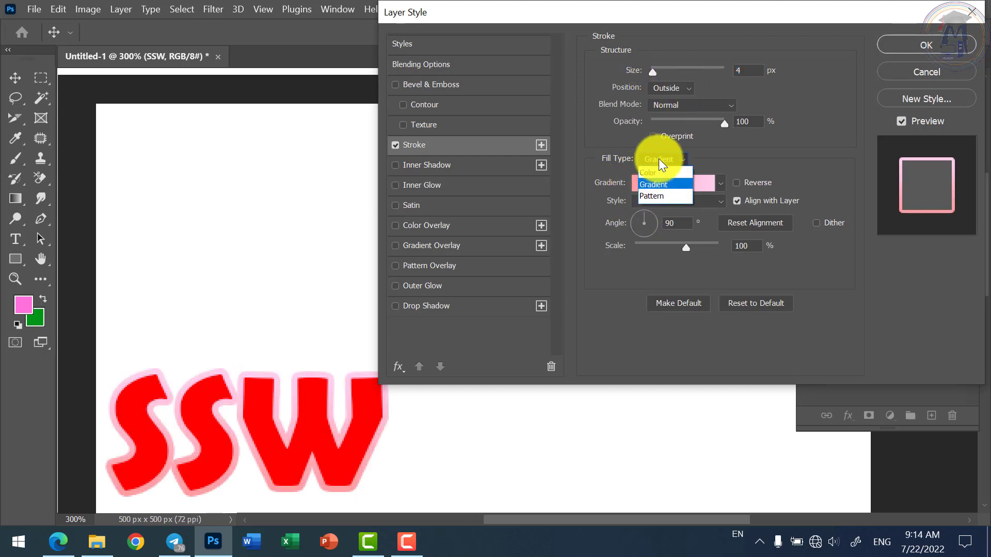
pyautogui.click(651, 173)
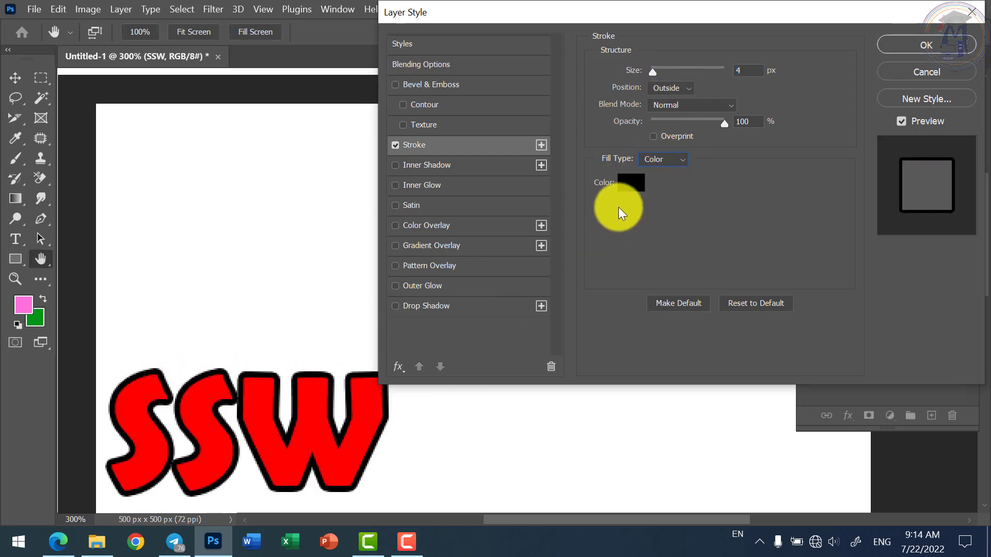
pyautogui.click(630, 184)
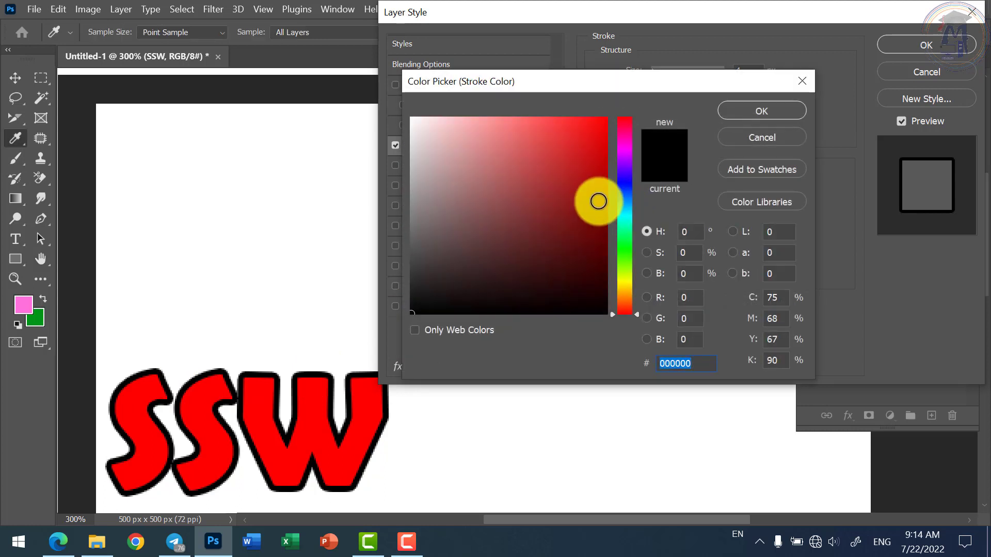
pyautogui.click(621, 250)
pyautogui.click(607, 224)
pyautogui.click(769, 113)
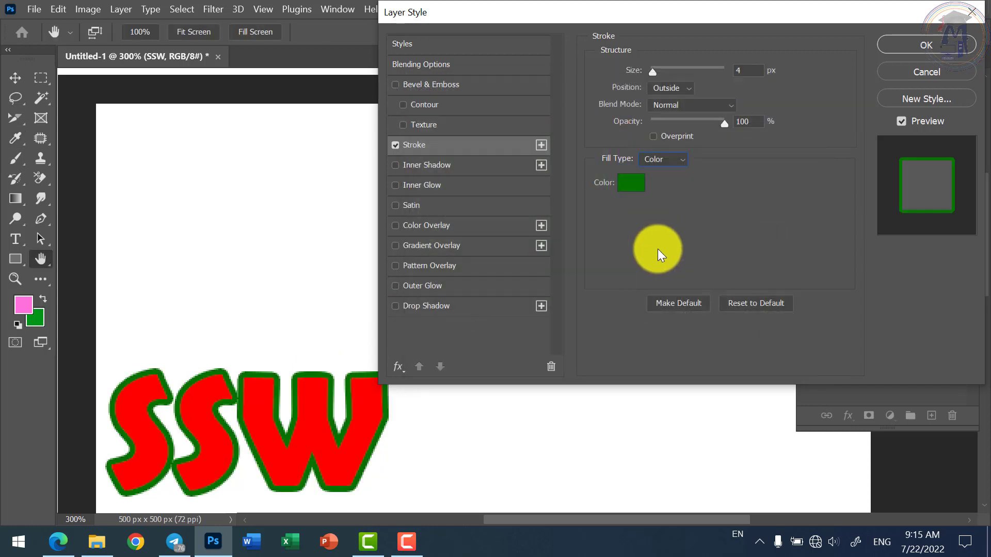
# Try the Inside and Center stroke positions, restore Outside, and view the blend modes while keeping Normal.
pyautogui.click(679, 88)
pyautogui.click(668, 113)
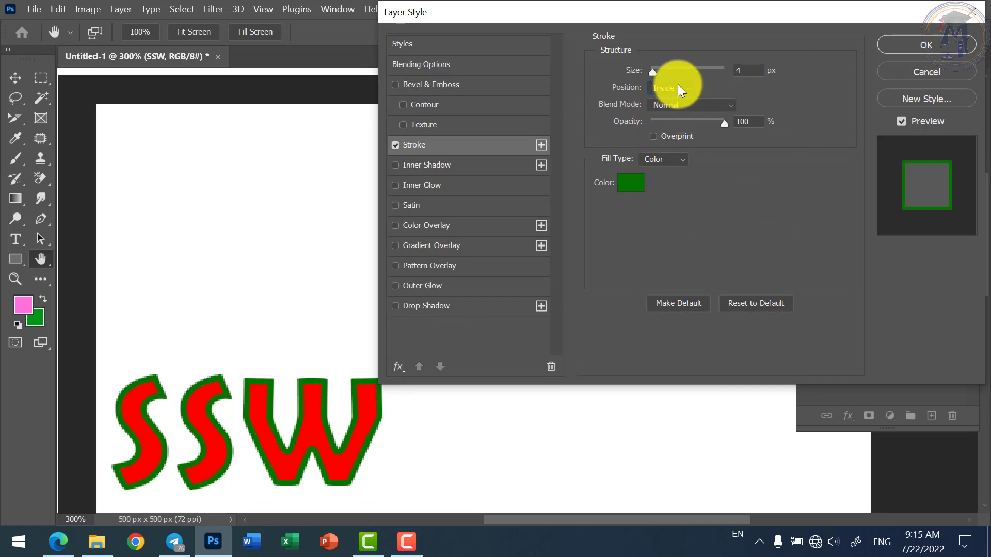
pyautogui.click(679, 89)
pyautogui.click(675, 123)
pyautogui.click(680, 89)
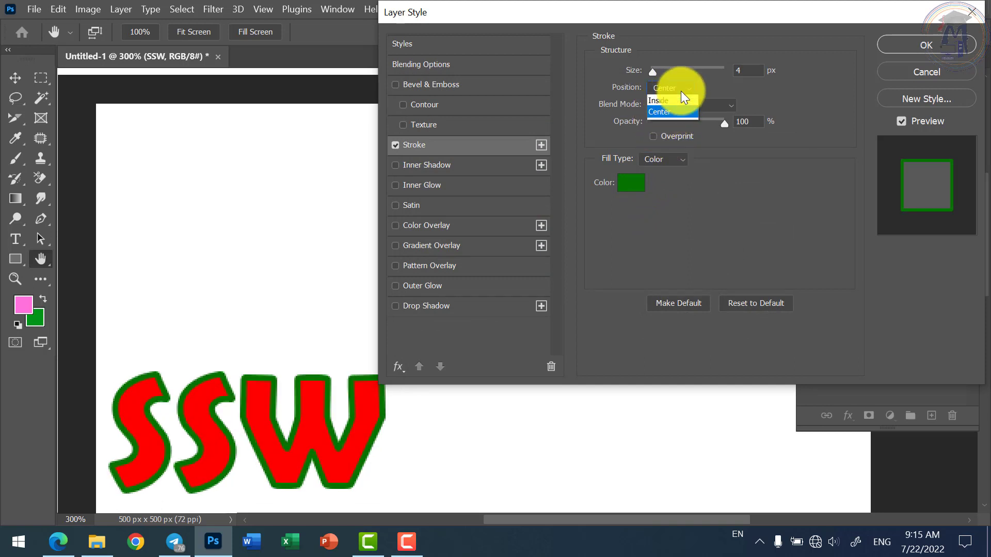
pyautogui.click(672, 101)
pyautogui.click(672, 105)
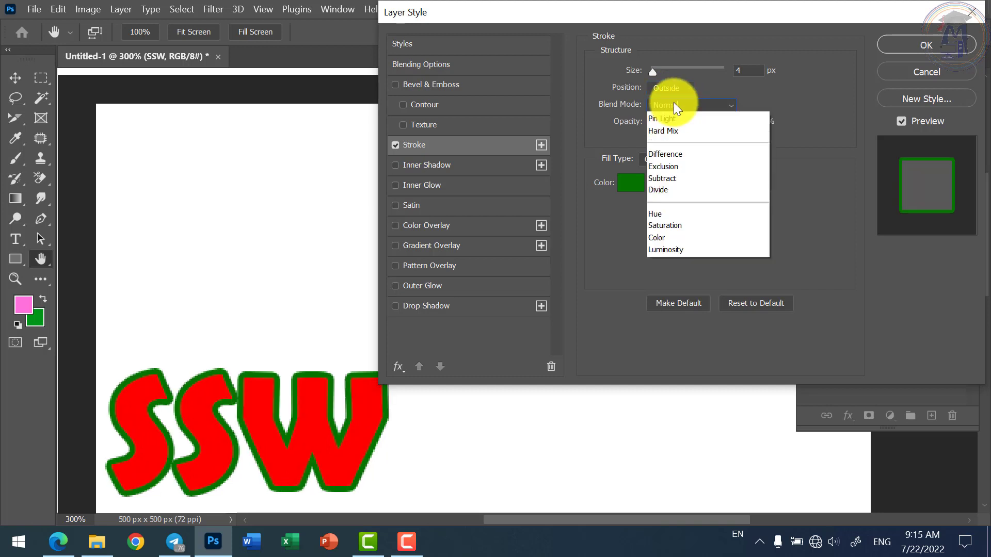
pyautogui.click(673, 103)
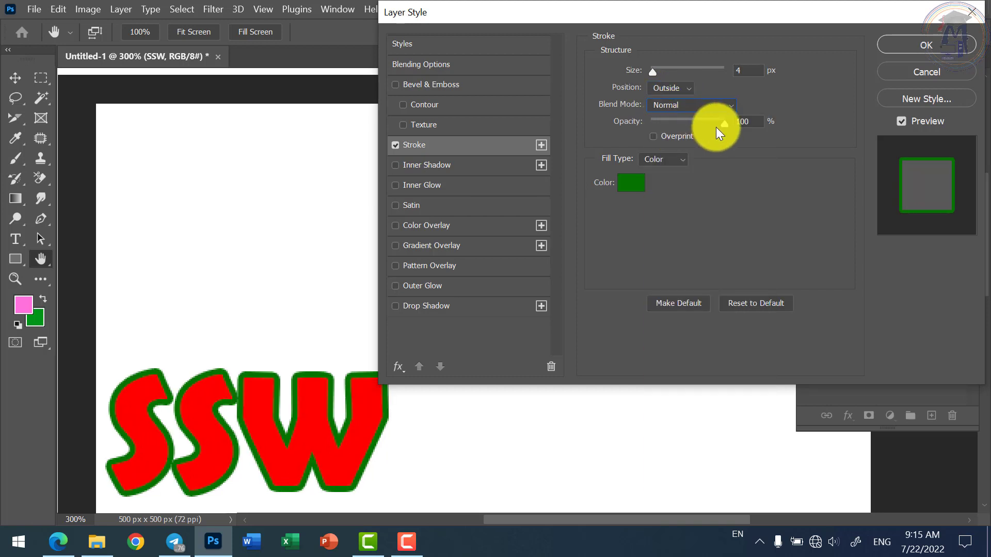
# Switch the stroke's fill type to Gradient and apply the Pink_17 preset from the Pinks group.
pyautogui.click(661, 160)
pyautogui.click(651, 184)
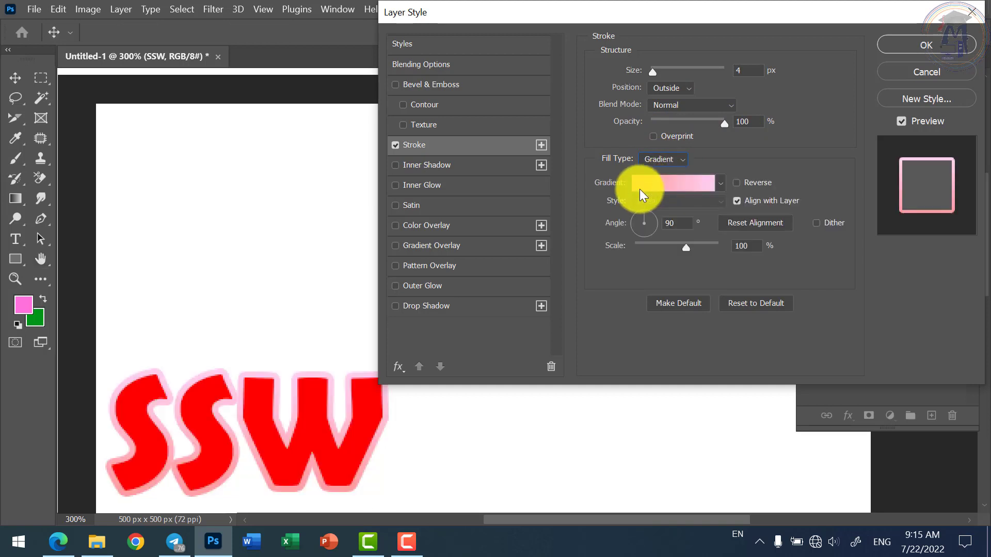
pyautogui.click(649, 188)
pyautogui.click(336, 140)
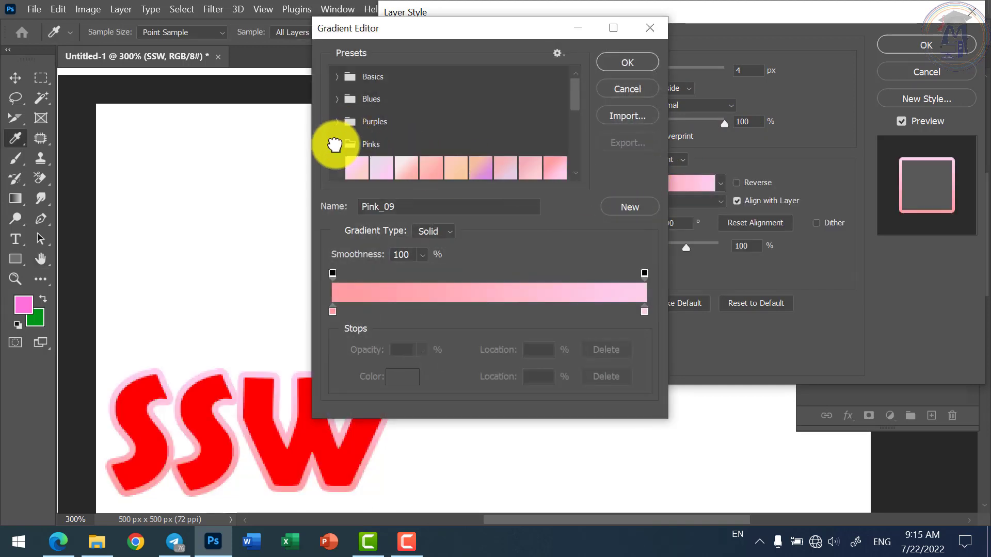
pyautogui.scroll(-2, 416, 168)
pyautogui.click(501, 144)
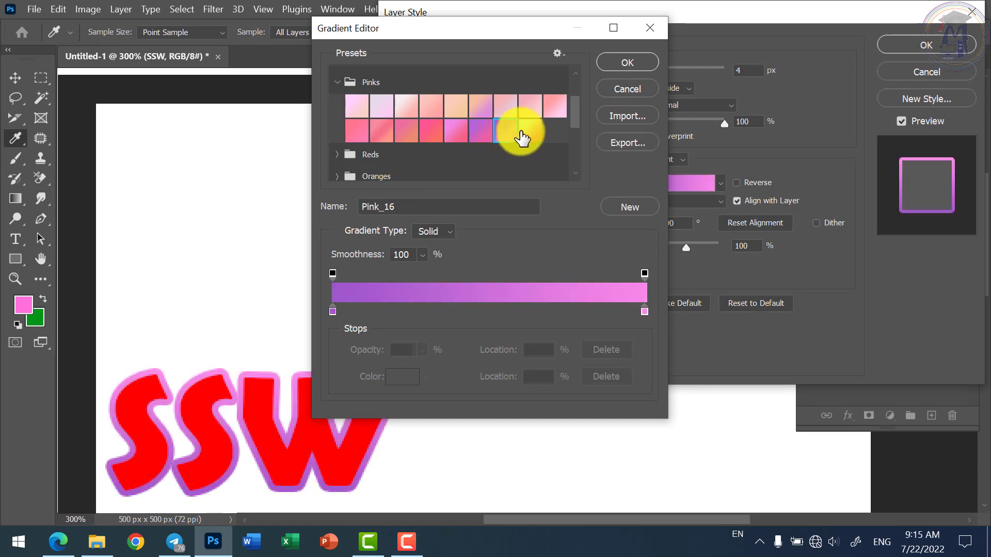
pyautogui.click(522, 132)
pyautogui.click(622, 66)
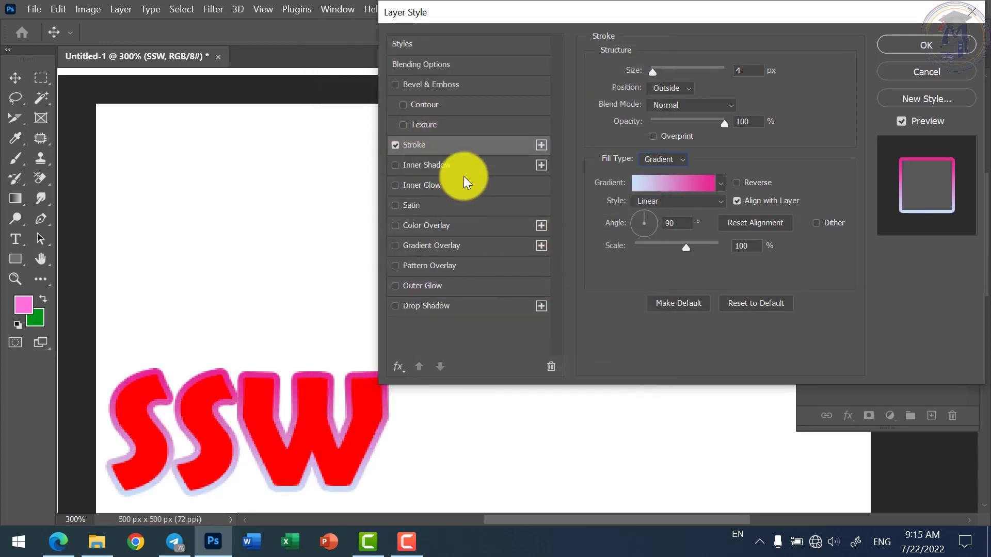
# Recolor the stroke gradient's end stop at 100% to dark gray #3a3a3a.
pyautogui.click(648, 179)
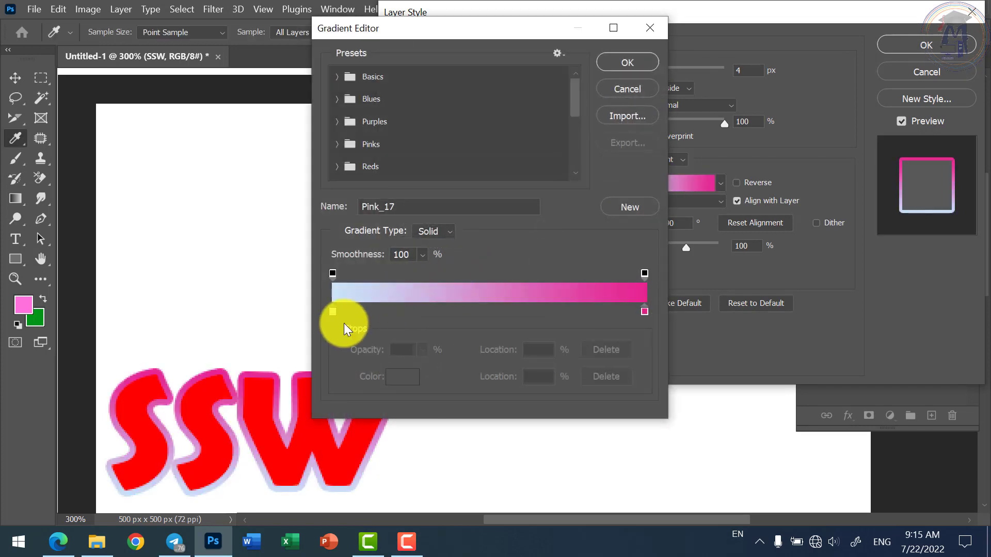
pyautogui.click(332, 311)
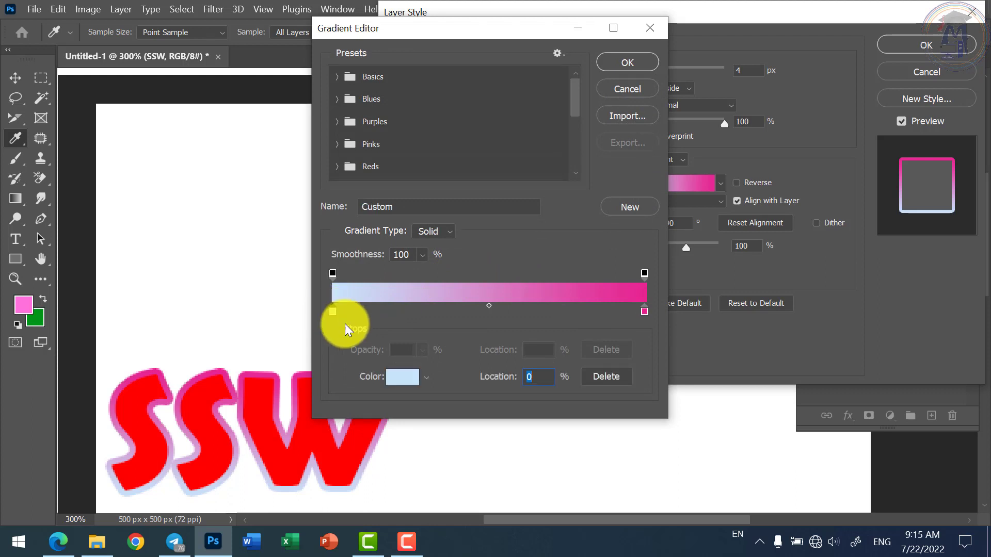
pyautogui.click(644, 312)
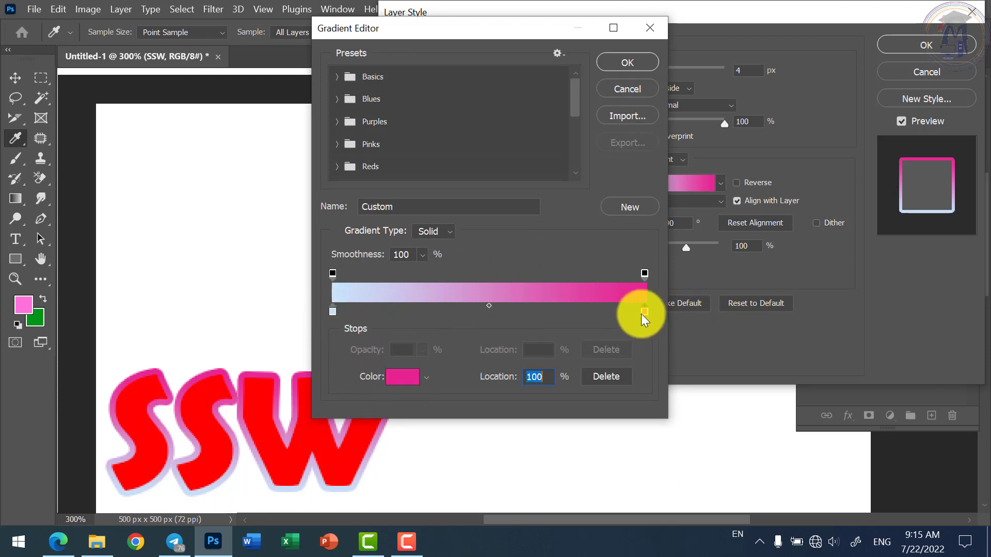
pyautogui.click(400, 381)
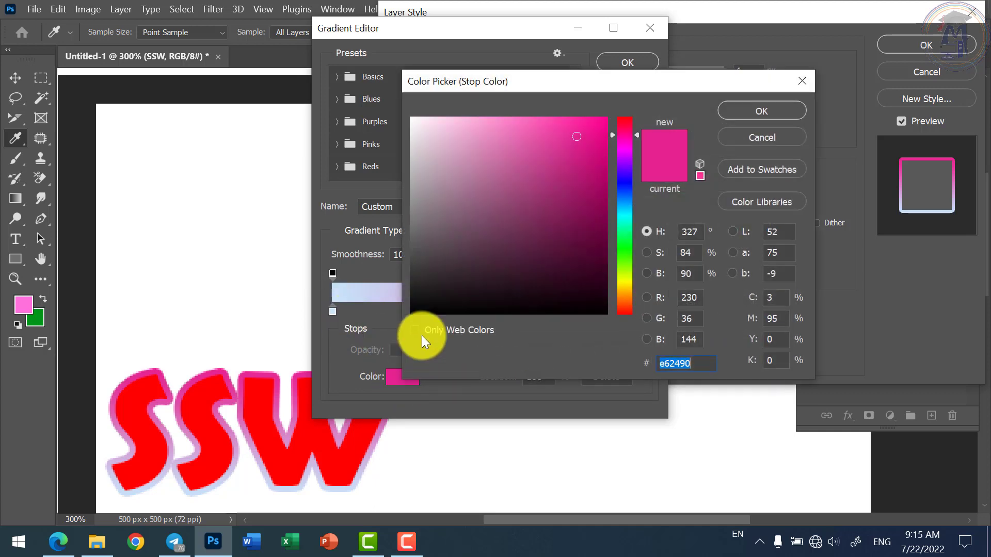
pyautogui.moveTo(595, 270); pyautogui.dragTo(385, 267)
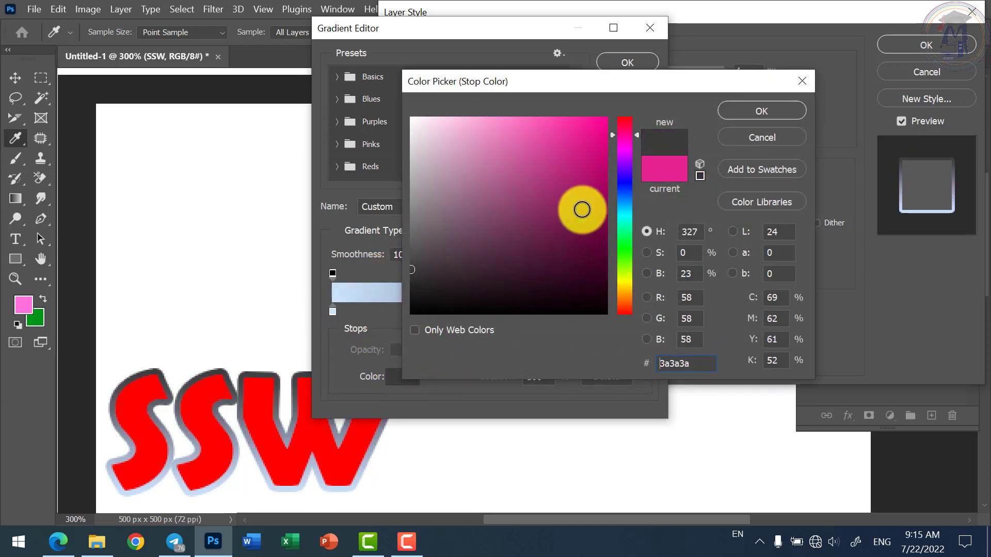
pyautogui.click(756, 114)
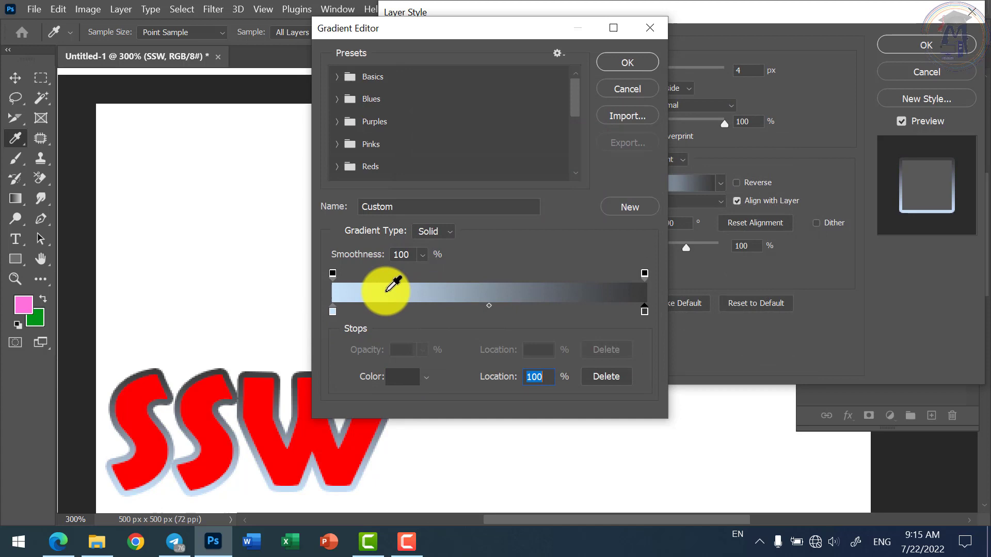
# Recolor the stroke gradient's start stop at 0% to dark green and accept the custom gradient.
pyautogui.click(332, 311)
pyautogui.click(395, 382)
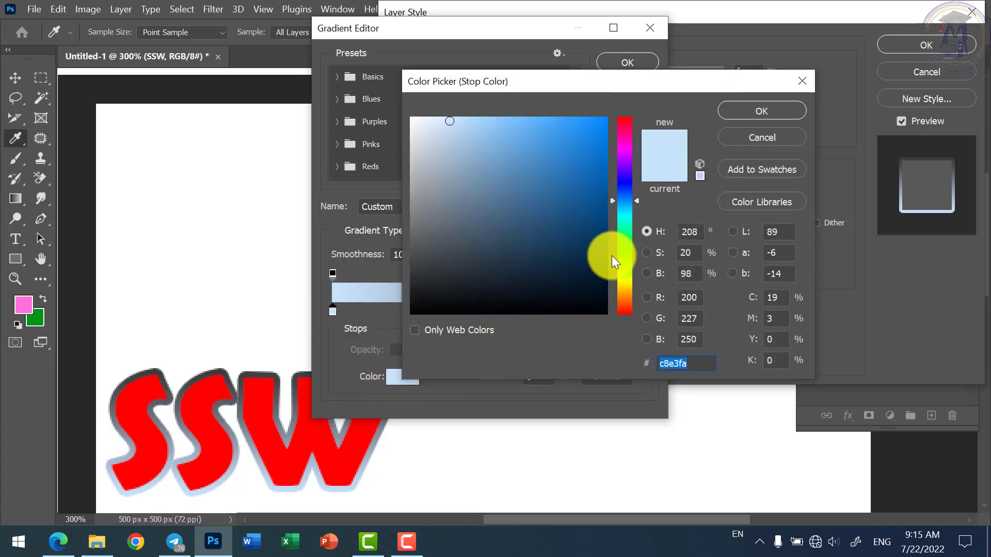
pyautogui.click(623, 248)
pyautogui.moveTo(572, 226); pyautogui.dragTo(599, 237)
pyautogui.click(761, 113)
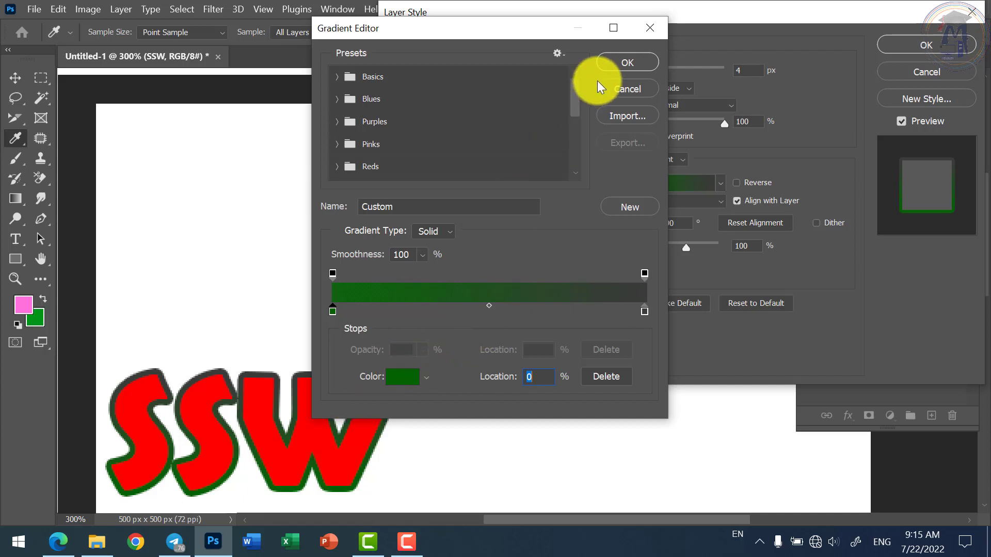
pyautogui.click(626, 62)
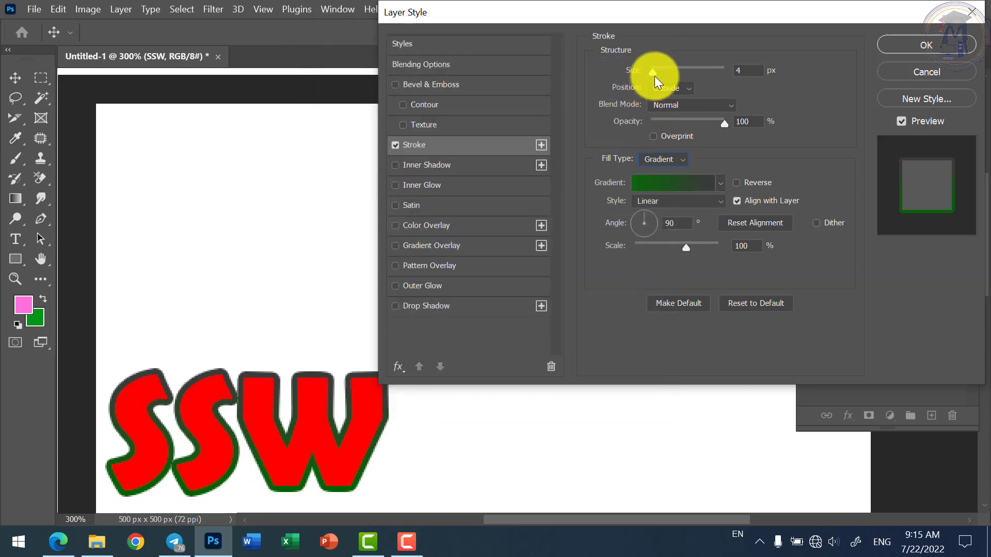
# Increase the stroke size to 7 px and switch its fill type to Pattern.
pyautogui.moveTo(653, 74); pyautogui.dragTo(655, 73)
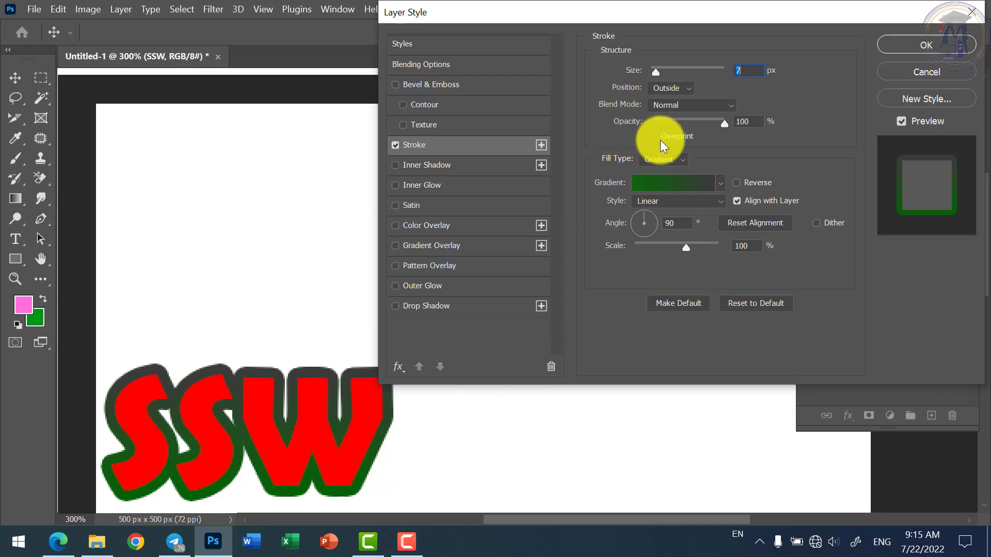
pyautogui.click(681, 160)
pyautogui.click(651, 194)
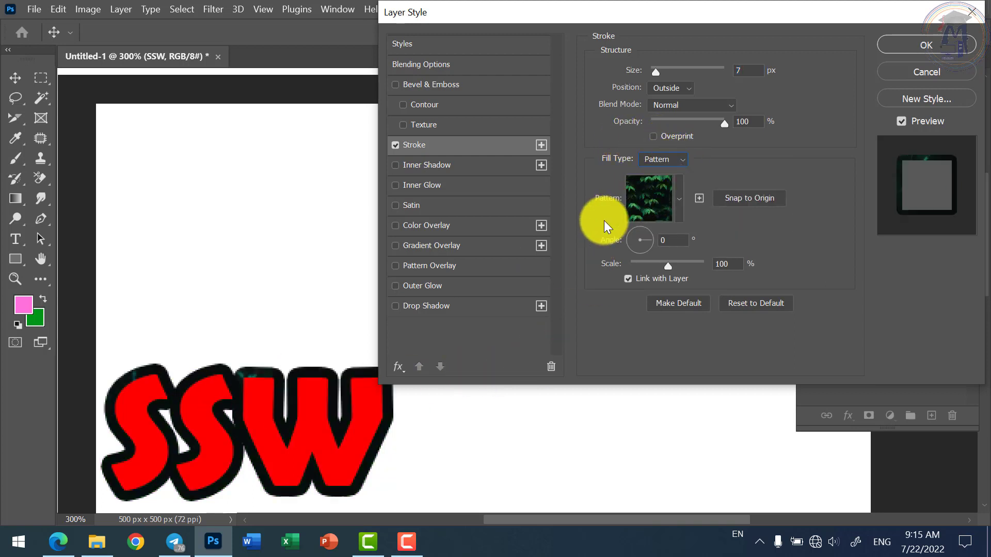
# Try the first grass pattern and the three Water patterns on the stroke, keep the pale green Water pattern, and reduce the size to 4 px.
pyautogui.click(679, 200)
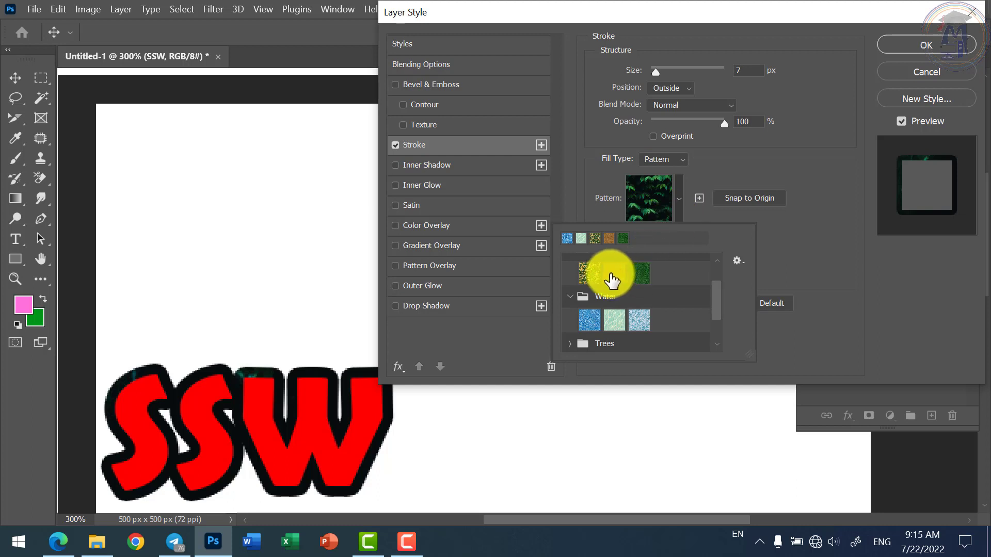
pyautogui.click(590, 274)
pyautogui.click(589, 321)
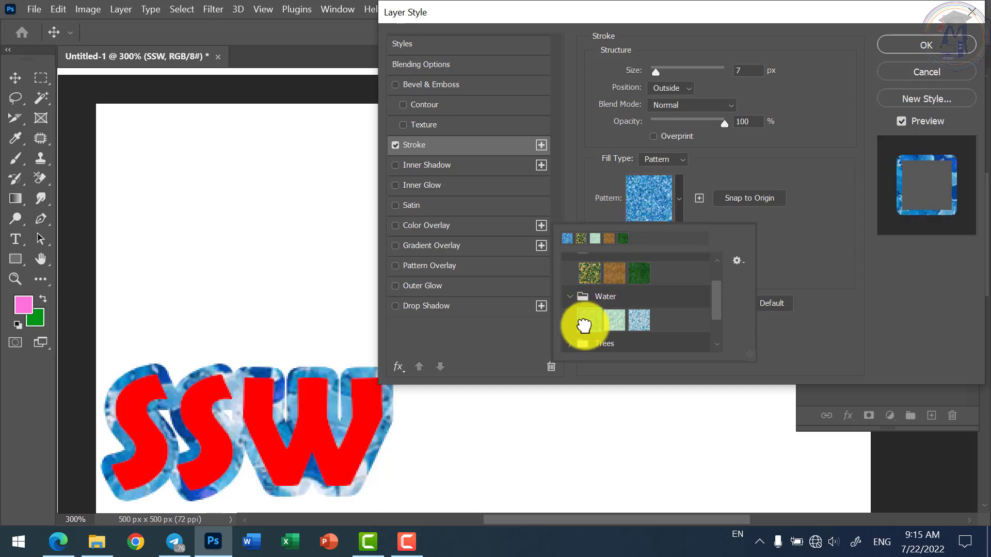
pyautogui.click(615, 321)
pyautogui.click(638, 323)
pyautogui.click(614, 322)
pyautogui.click(588, 322)
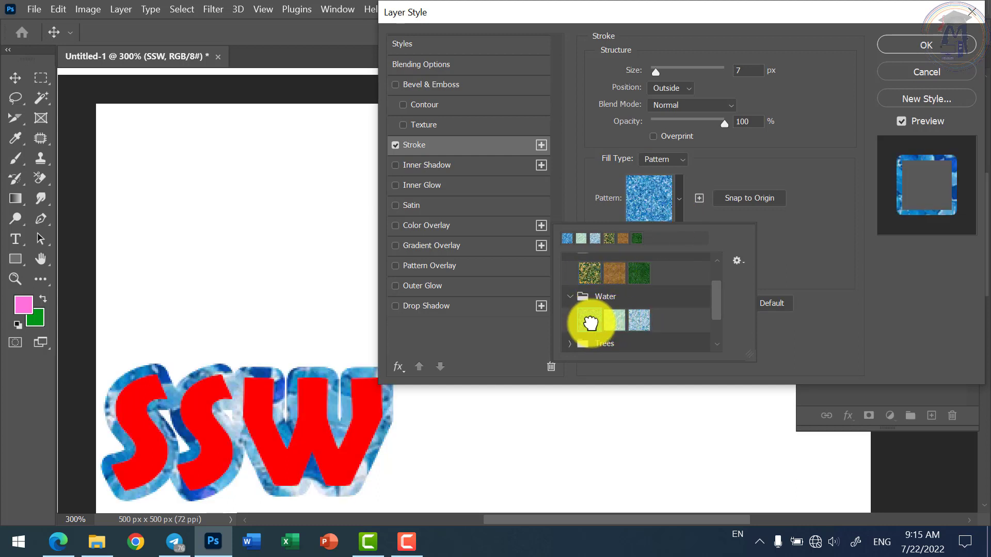
pyautogui.click(615, 322)
pyautogui.click(640, 322)
pyautogui.click(613, 322)
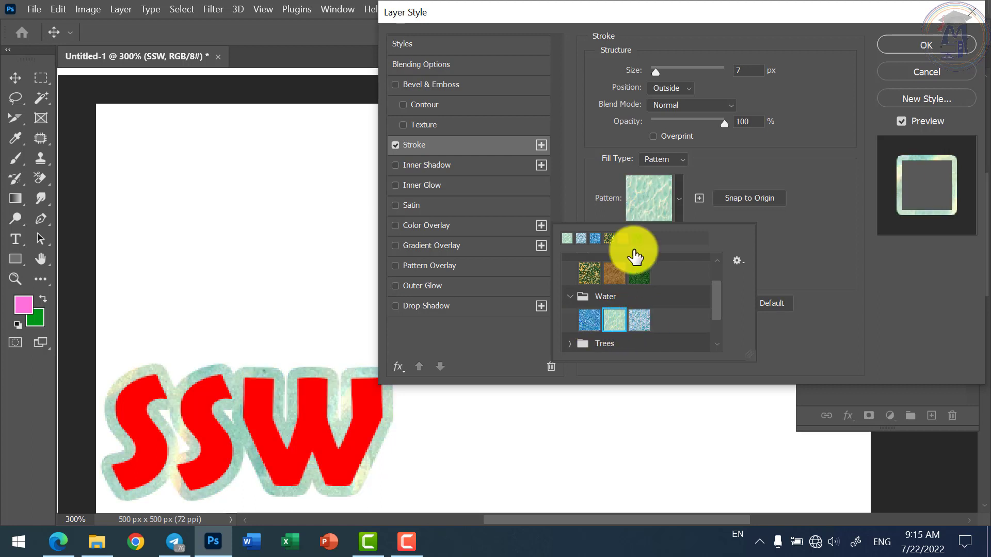
pyautogui.moveTo(652, 73); pyautogui.dragTo(652, 73)
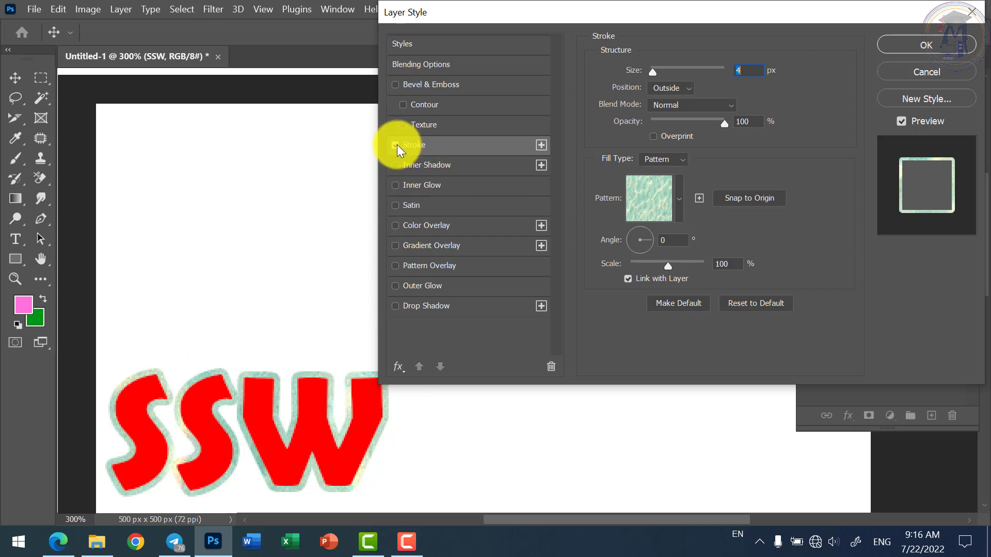
# View the stroke's fill type options while keeping Pattern, and turn off the Stroke effect.
pyautogui.click(659, 157)
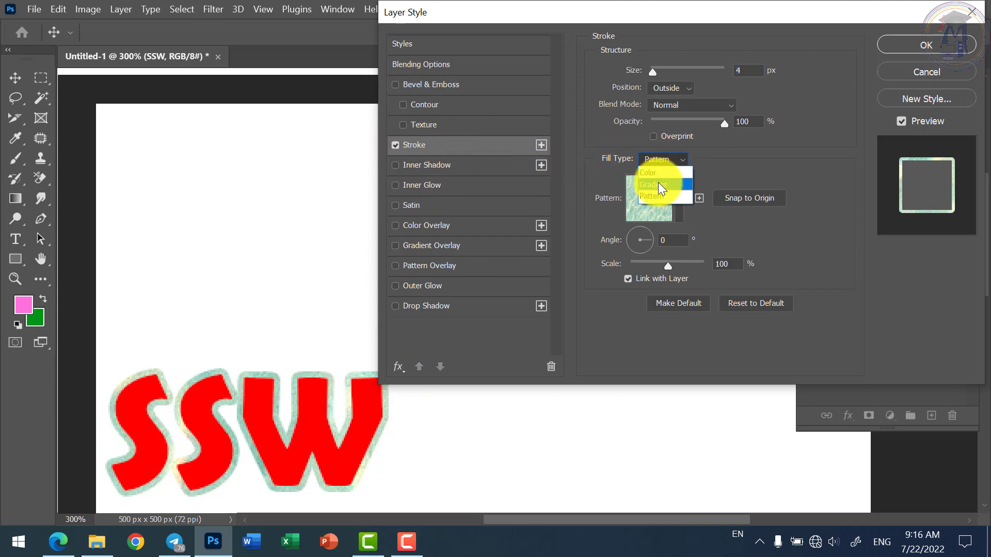
pyautogui.click(394, 142)
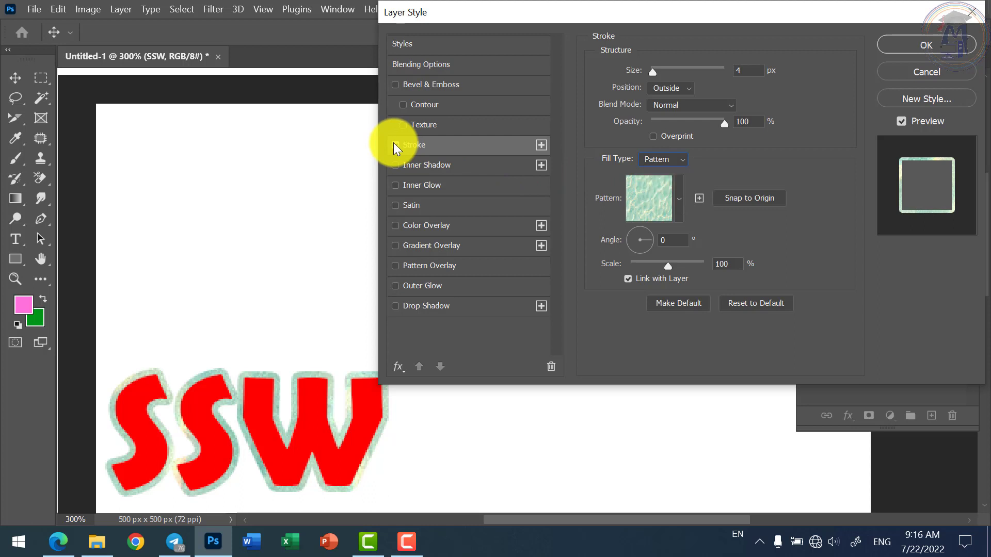
pyautogui.click(396, 145)
# Enable Bevel & Emboss with its Contour and Texture options and review the settings of each.
pyautogui.click(408, 86)
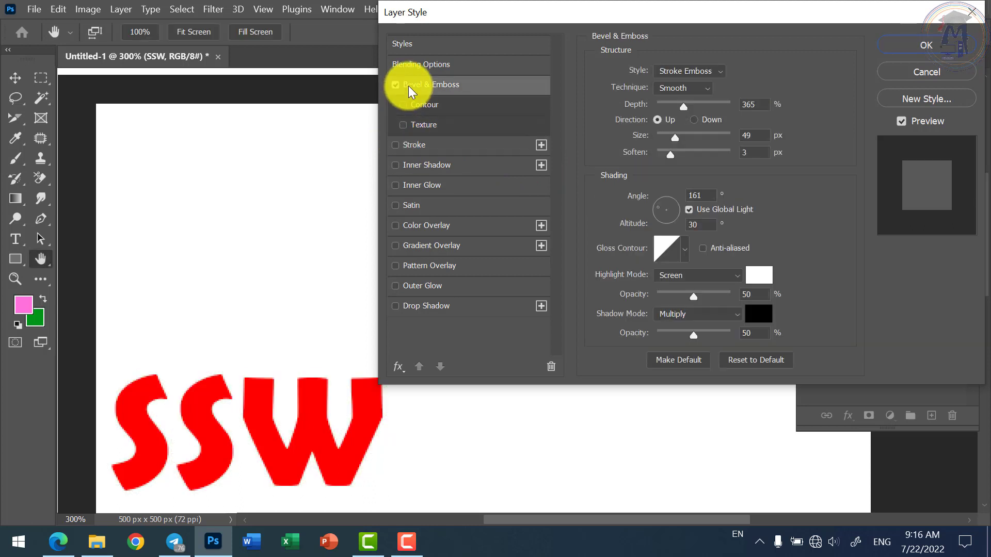
pyautogui.click(419, 109)
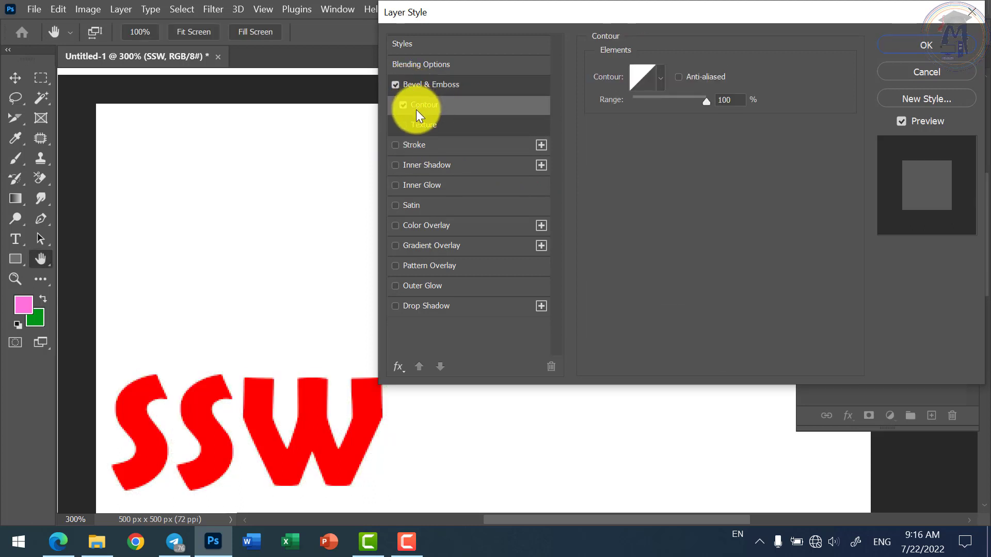
pyautogui.click(416, 125)
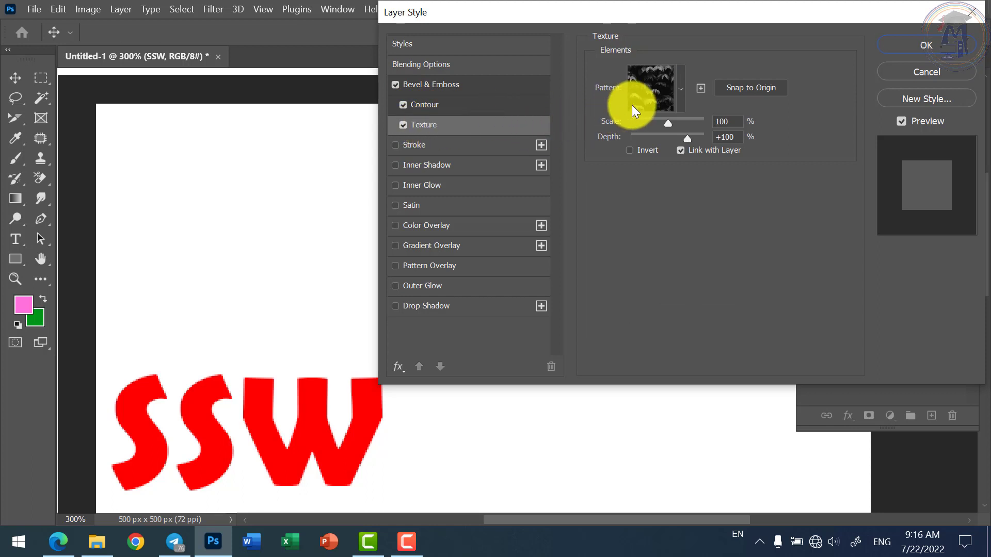
pyautogui.click(429, 88)
pyautogui.click(424, 110)
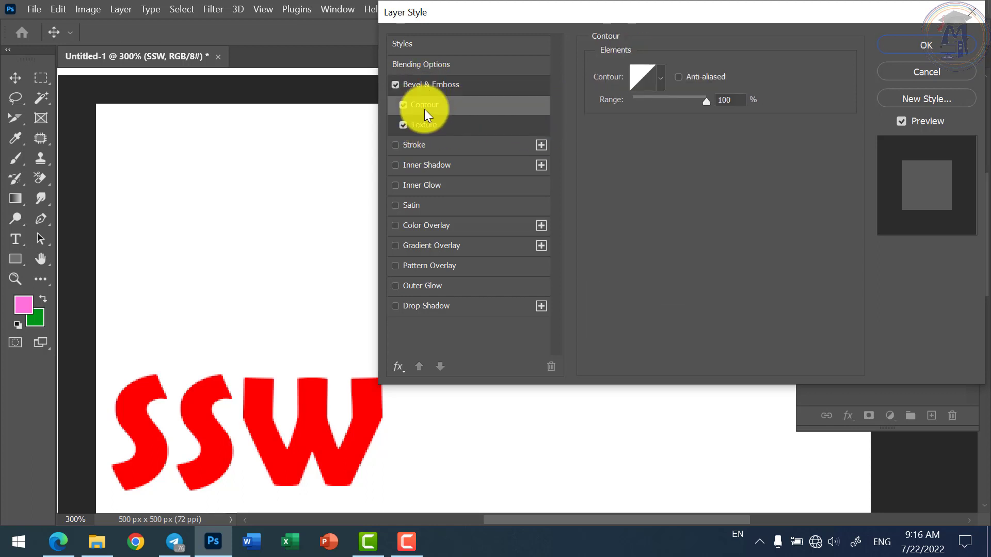
pyautogui.click(424, 124)
pyautogui.click(427, 105)
pyautogui.click(421, 88)
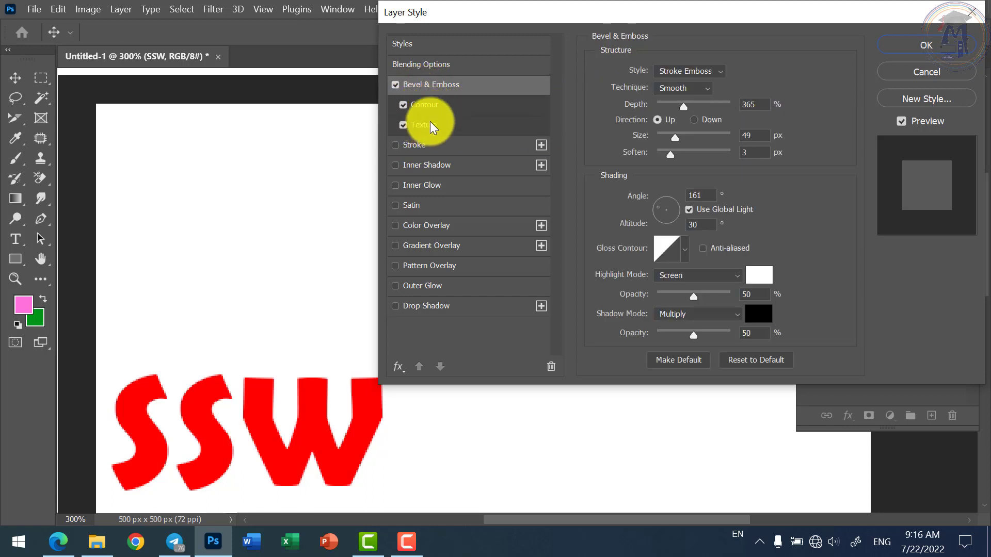
# Choose the first grass pattern for the bevel texture and set its scale to 787% and depth to +1000%.
pyautogui.click(429, 123)
pyautogui.click(673, 90)
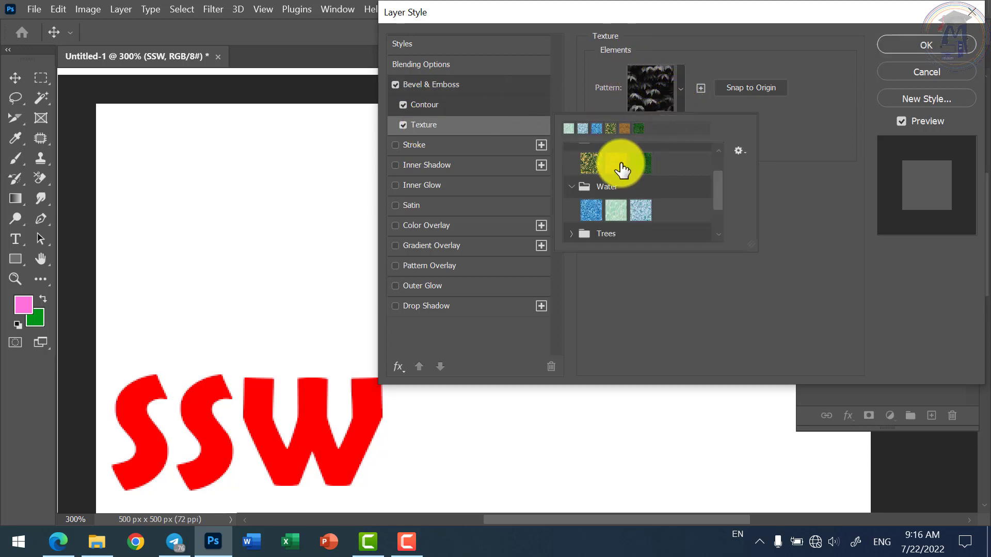
pyautogui.click(589, 162)
pyautogui.click(821, 68)
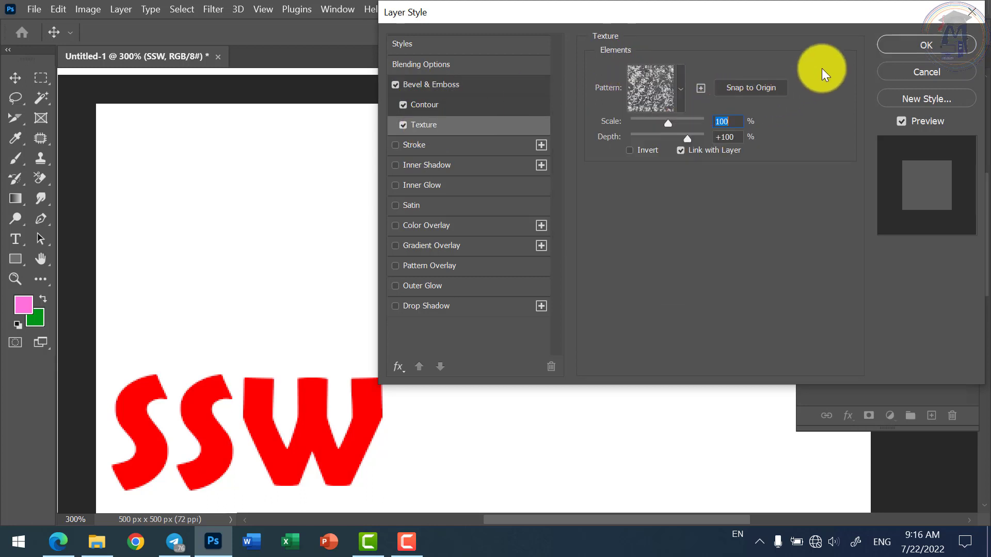
pyautogui.moveTo(656, 129); pyautogui.dragTo(748, 143)
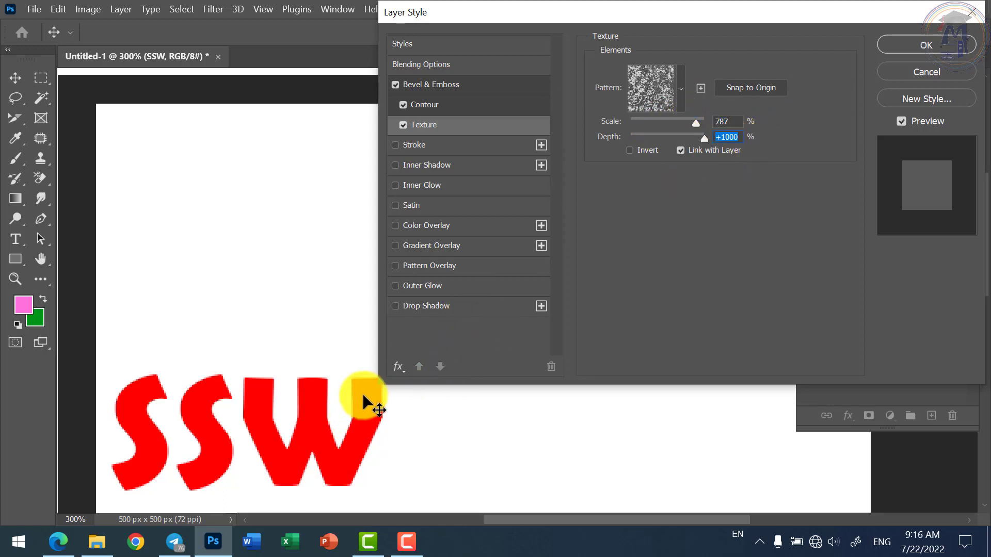
# Turn off Bevel & Emboss, reset the effects to the default list, and accept the layer style.
pyautogui.click(396, 85)
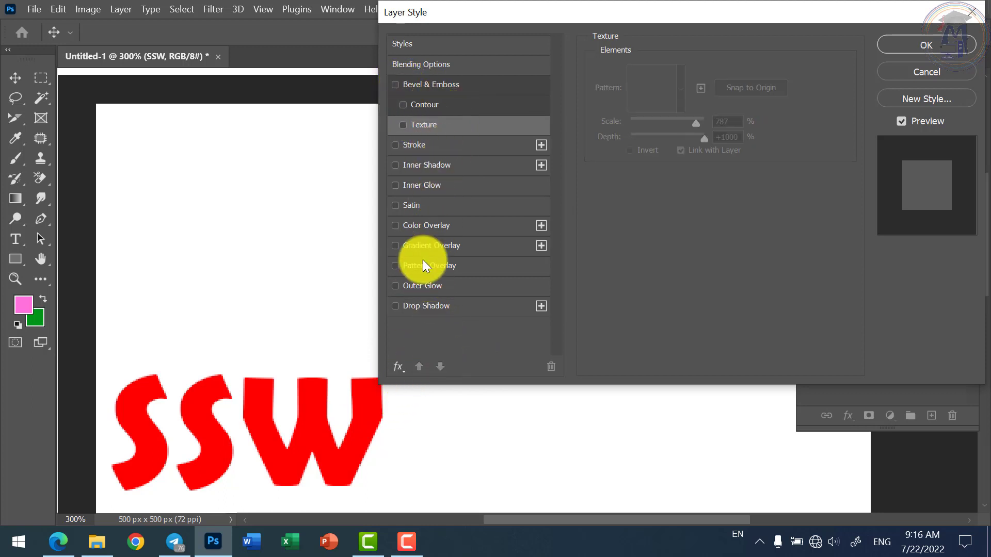
pyautogui.click(400, 371)
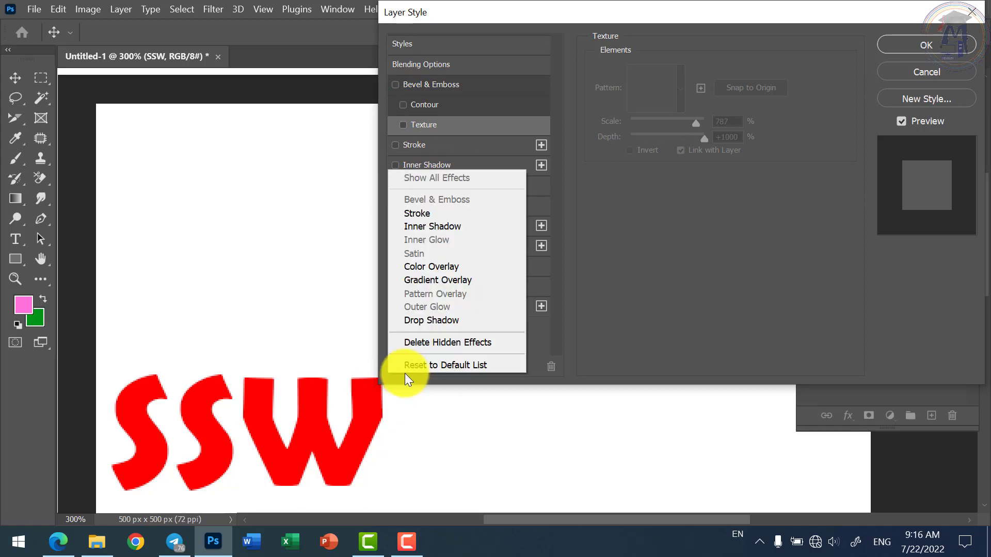
pyautogui.click(464, 365)
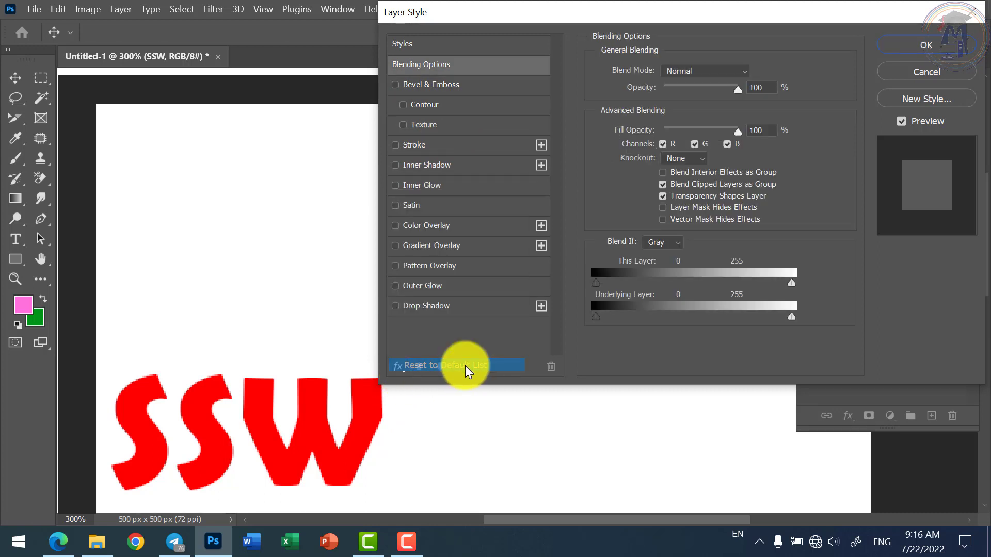
pyautogui.click(926, 45)
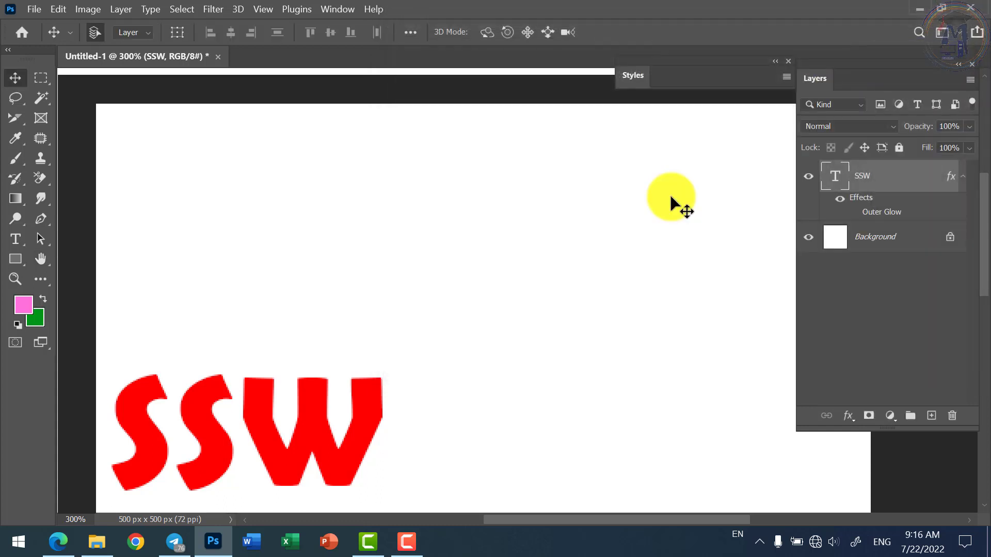
# Move the SSW text up toward the middle of the canvas, and show and enlarge the Styles preset list.
pyautogui.moveTo(203, 416); pyautogui.dragTo(264, 323)
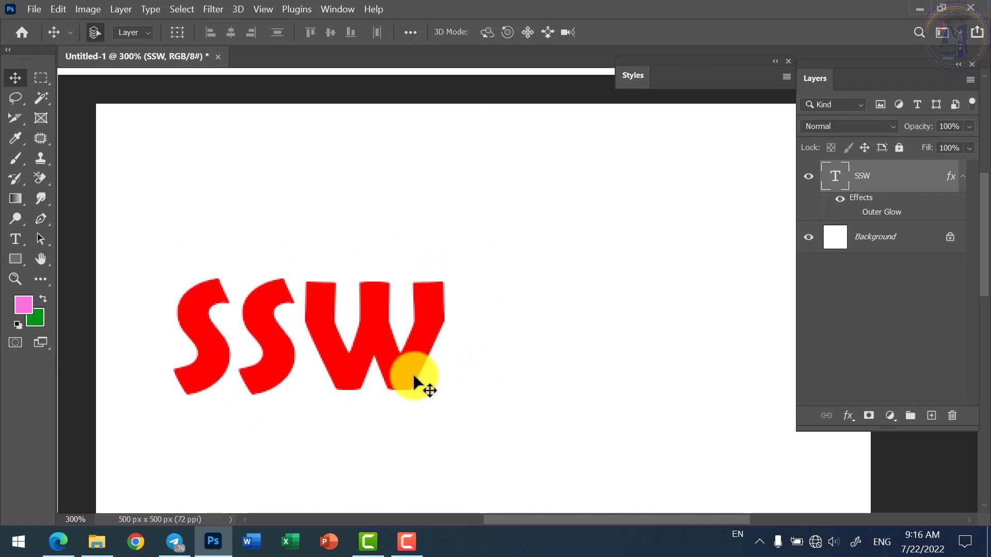
pyautogui.click(333, 10)
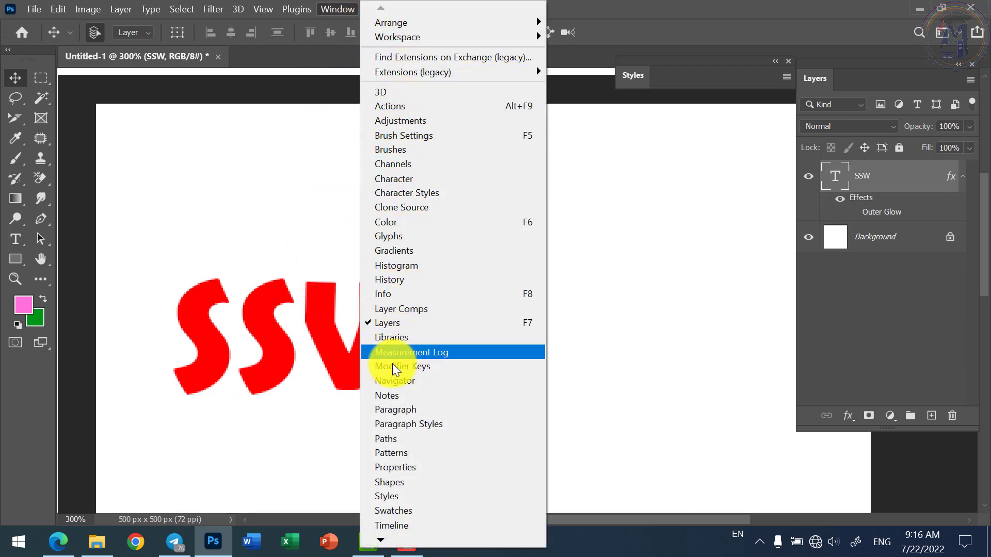
pyautogui.click(390, 498)
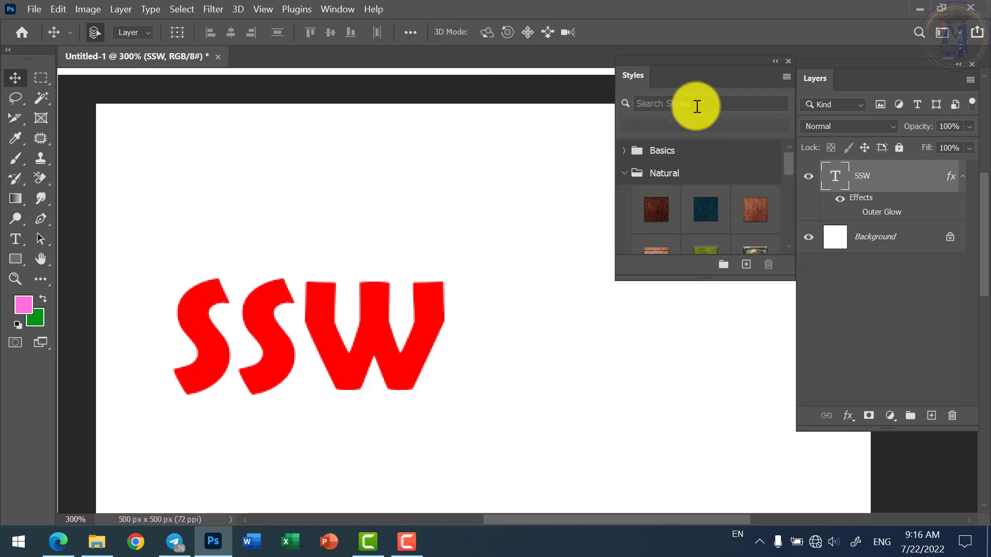
pyautogui.moveTo(690, 67); pyautogui.dragTo(654, 75)
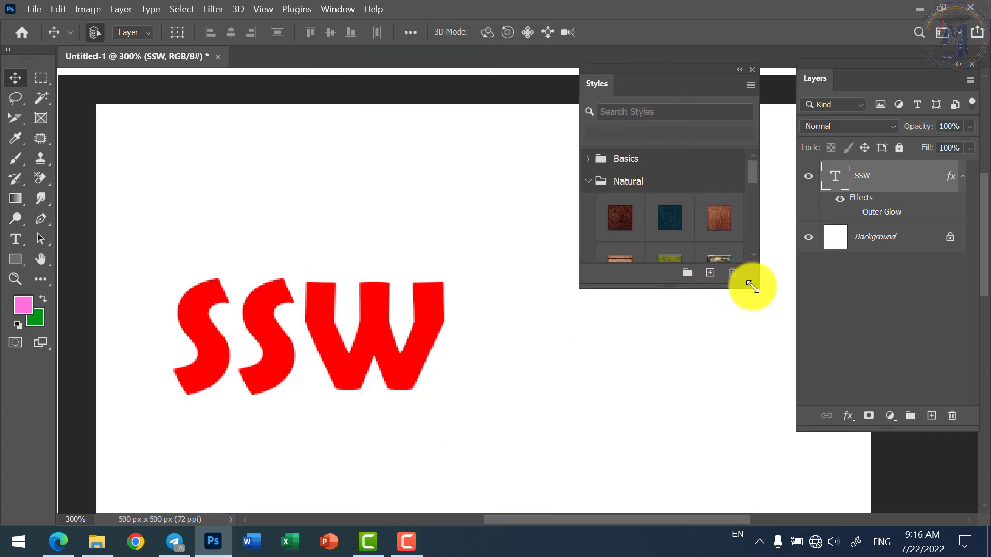
pyautogui.moveTo(752, 287); pyautogui.dragTo(776, 413)
pyautogui.scroll(-5, 650, 274)
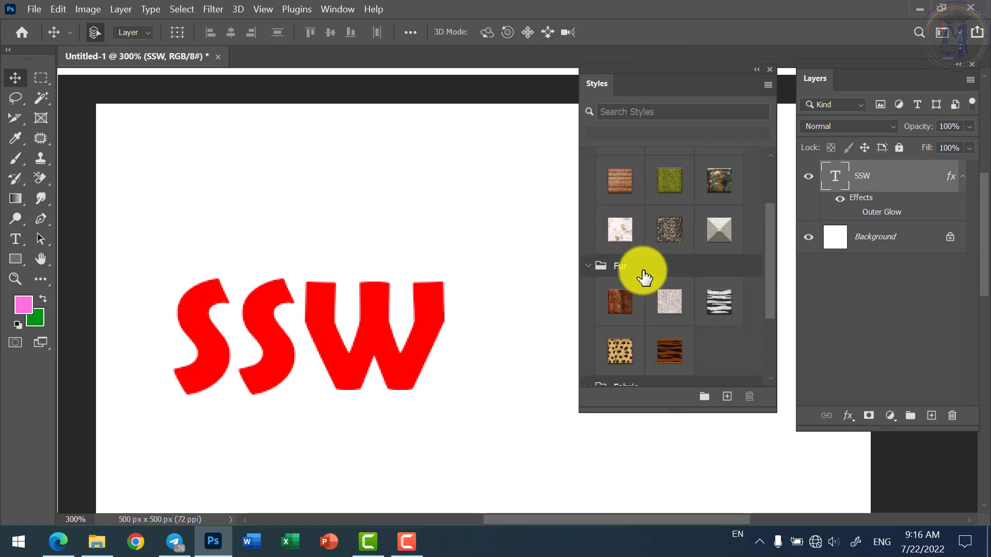
pyautogui.scroll(5, 661, 264)
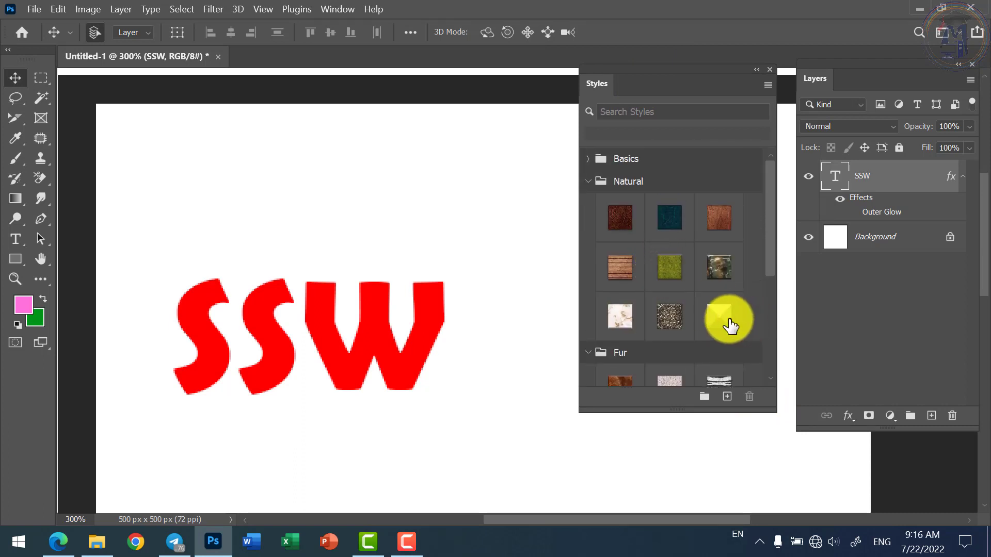
# Try all nine Natural style presets on the SSW text, from the gray stone pyramid to the dark reddish-brown one.
pyautogui.click(719, 316)
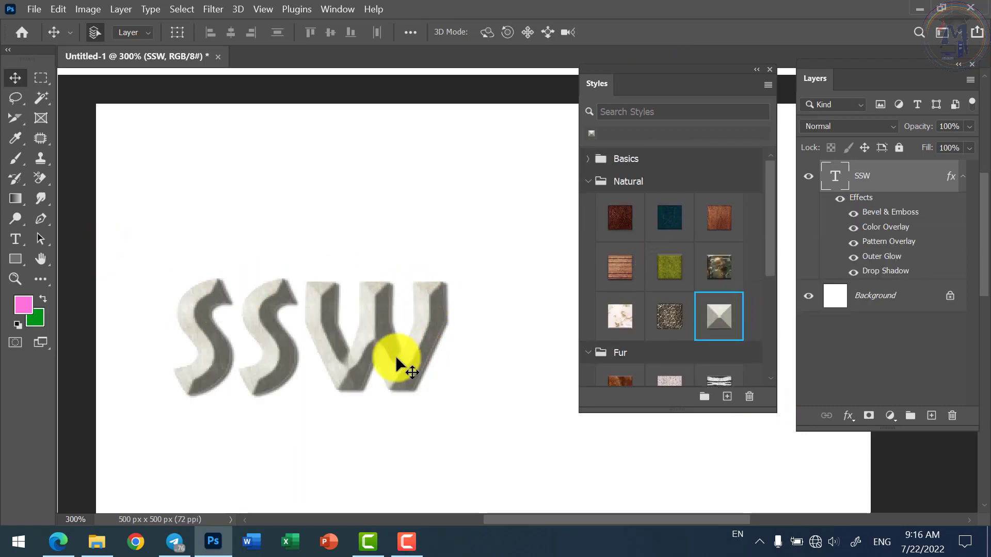
pyautogui.click(670, 317)
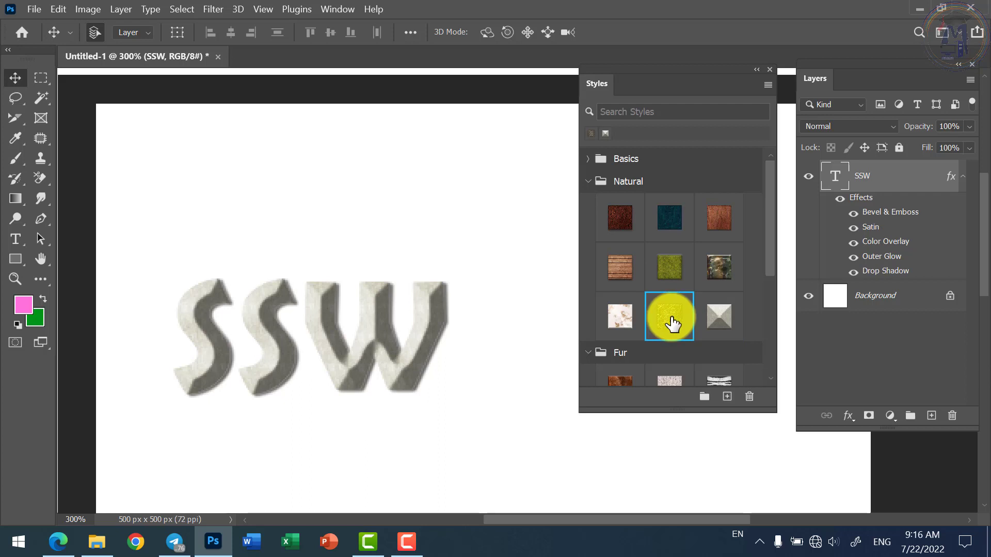
pyautogui.click(617, 324)
pyautogui.click(618, 268)
pyautogui.click(670, 267)
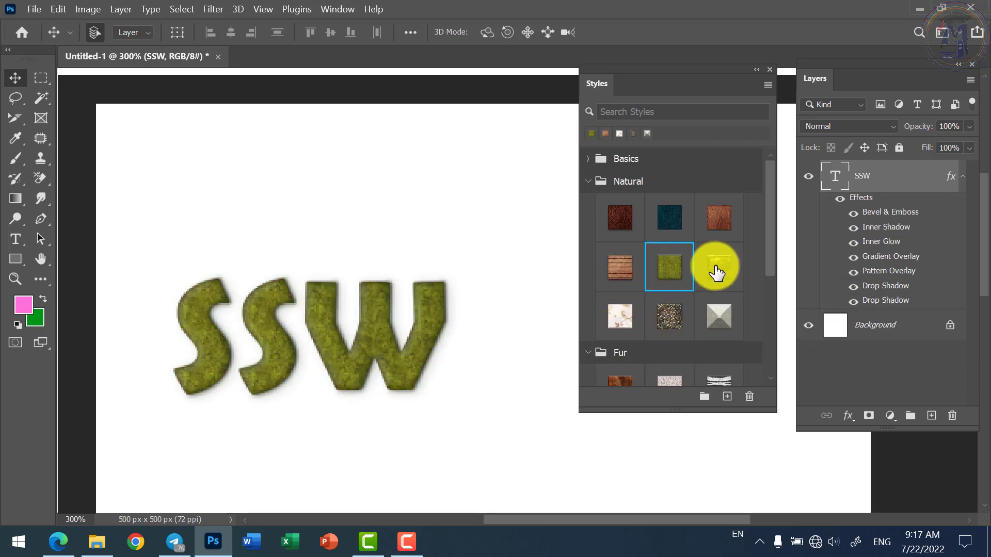
pyautogui.click(718, 267)
pyautogui.click(719, 217)
pyautogui.click(669, 220)
pyautogui.click(623, 219)
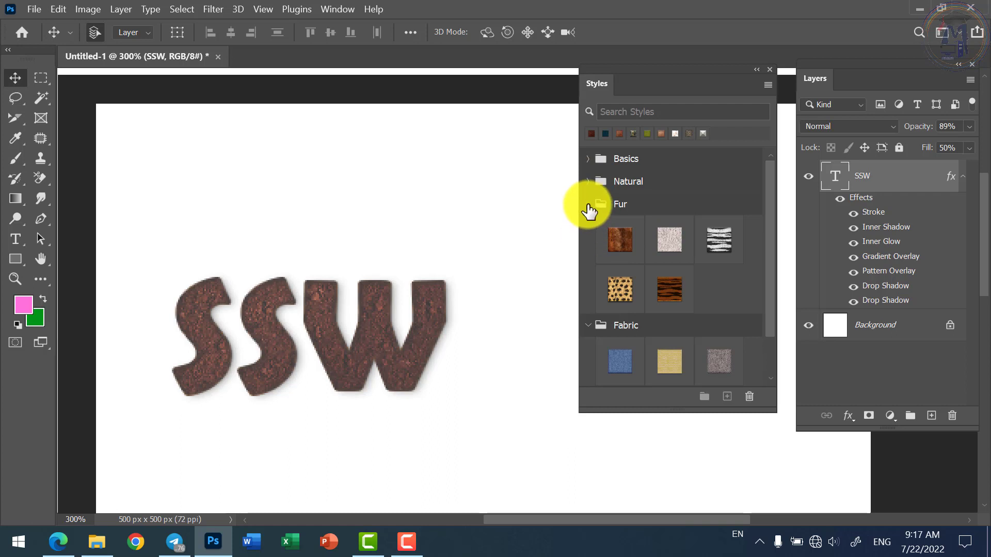
# Clear the SSW text's effects with the no-style preset from the Basics group, and apply OSX System Drop Shadow.
pyautogui.click(588, 207)
pyautogui.click(592, 226)
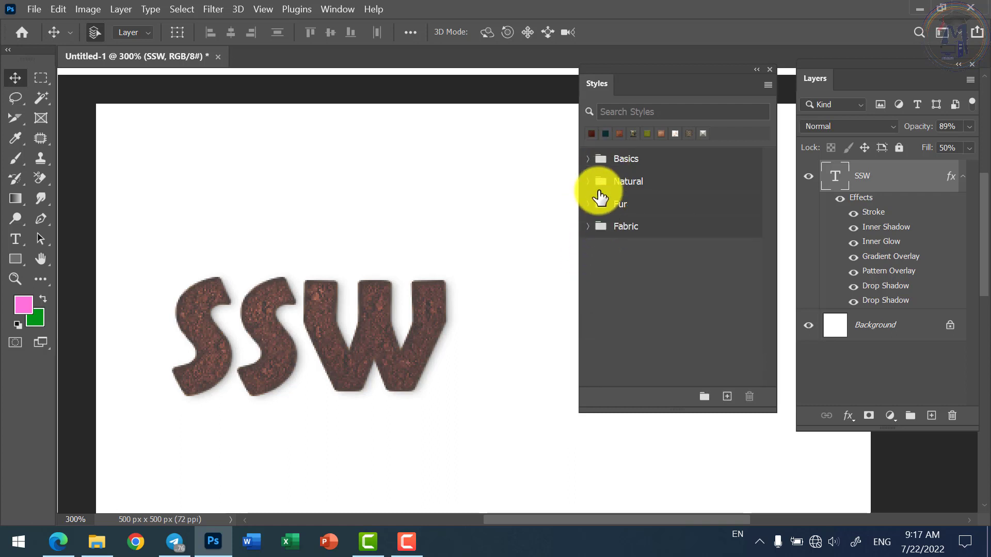
pyautogui.click(590, 160)
pyautogui.click(622, 196)
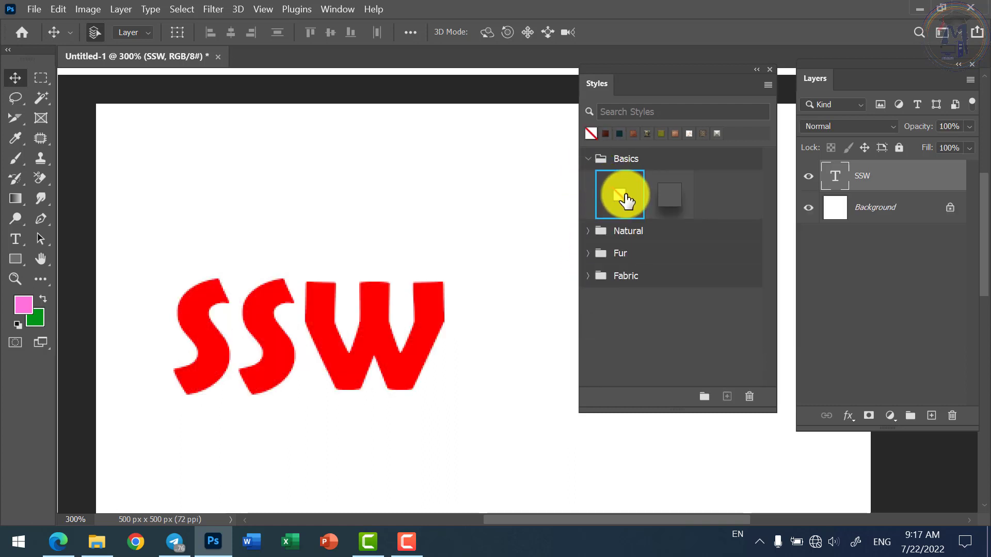
pyautogui.click(668, 196)
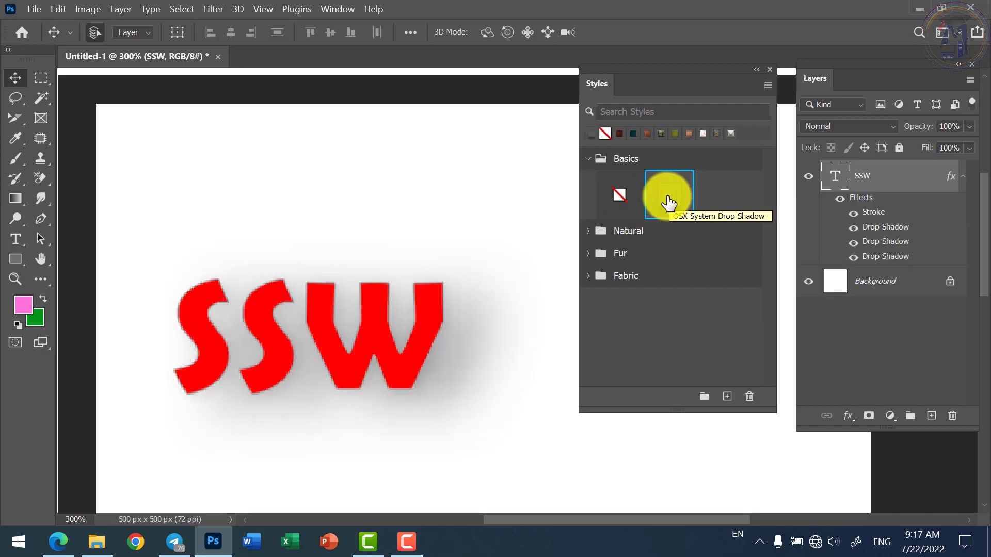
# Collapse the Basics group and apply the dark reddish-brown Natural style preset to the SSW text.
pyautogui.click(589, 160)
pyautogui.click(592, 182)
pyautogui.click(619, 211)
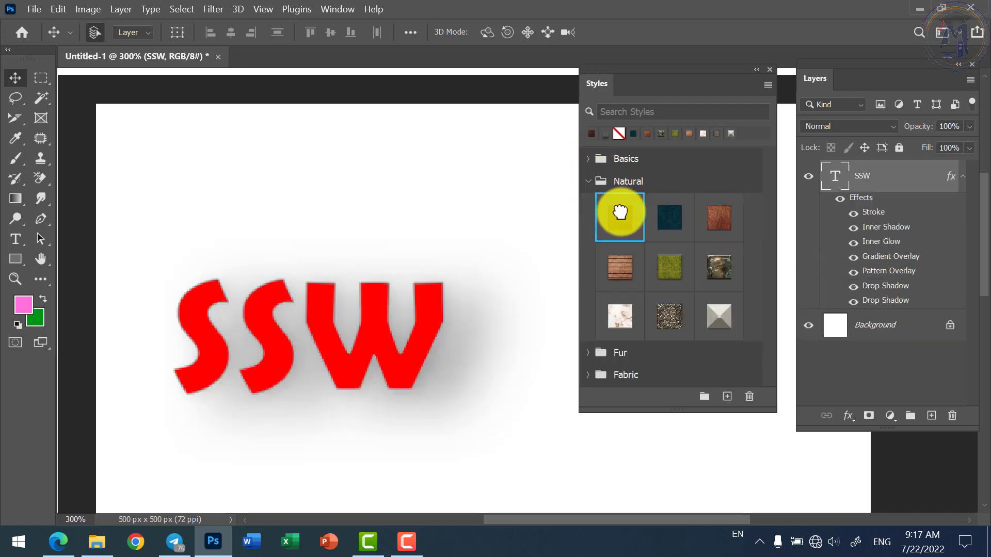
# Try the wood plank and white marble Natural style presets on the SSW text, and collapse the Natural group.
pyautogui.click(620, 268)
pyautogui.click(616, 306)
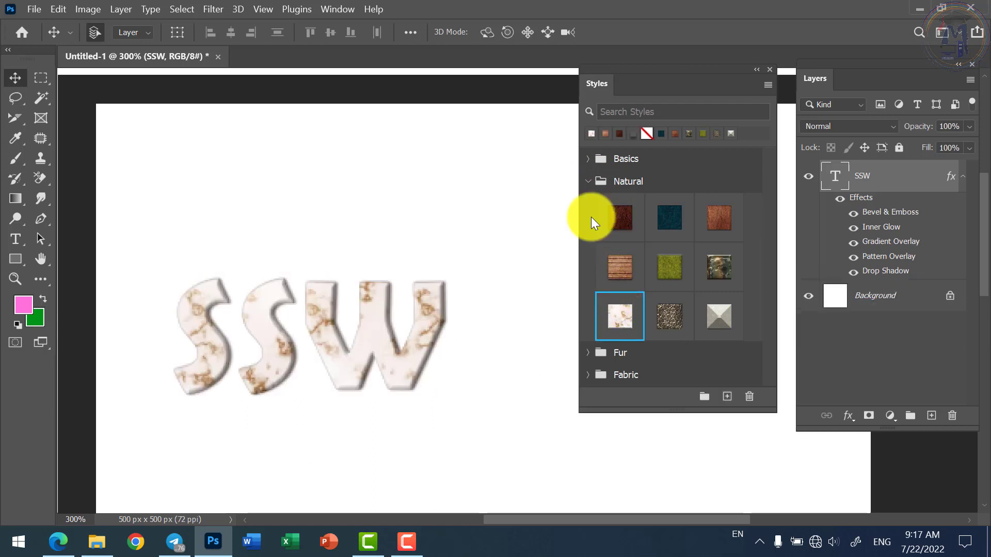
pyautogui.click(592, 180)
# Try the five Fabric style presets on the SSW text, finishing with blue denim, and move the text down and to the left.
pyautogui.click(592, 227)
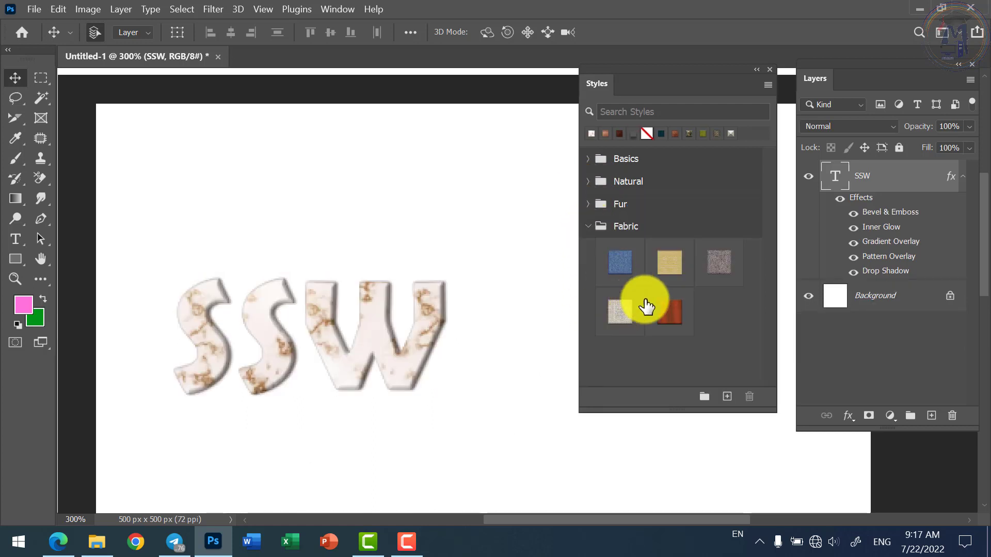
pyautogui.click(665, 310)
pyautogui.click(622, 312)
pyautogui.click(620, 263)
pyautogui.click(662, 270)
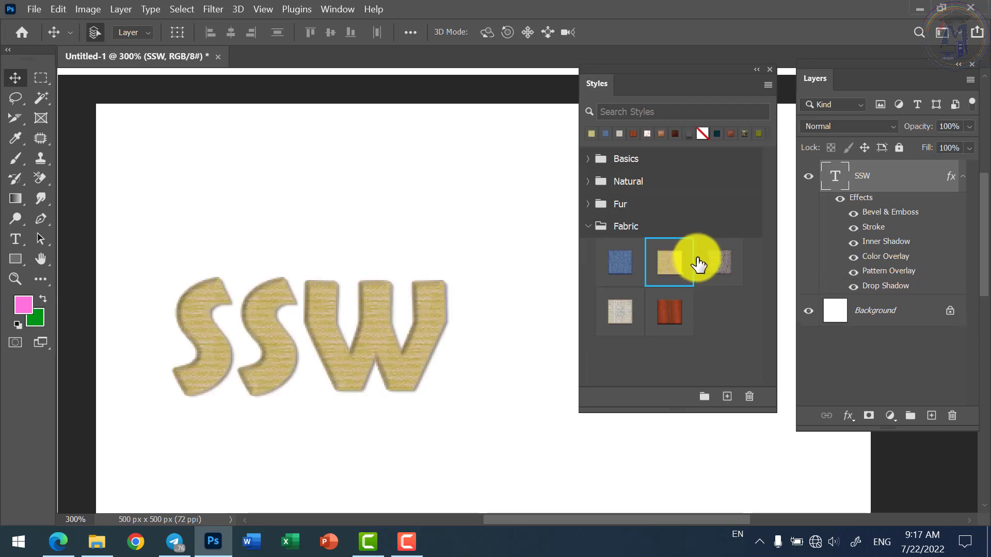
pyautogui.click(716, 264)
pyautogui.click(670, 265)
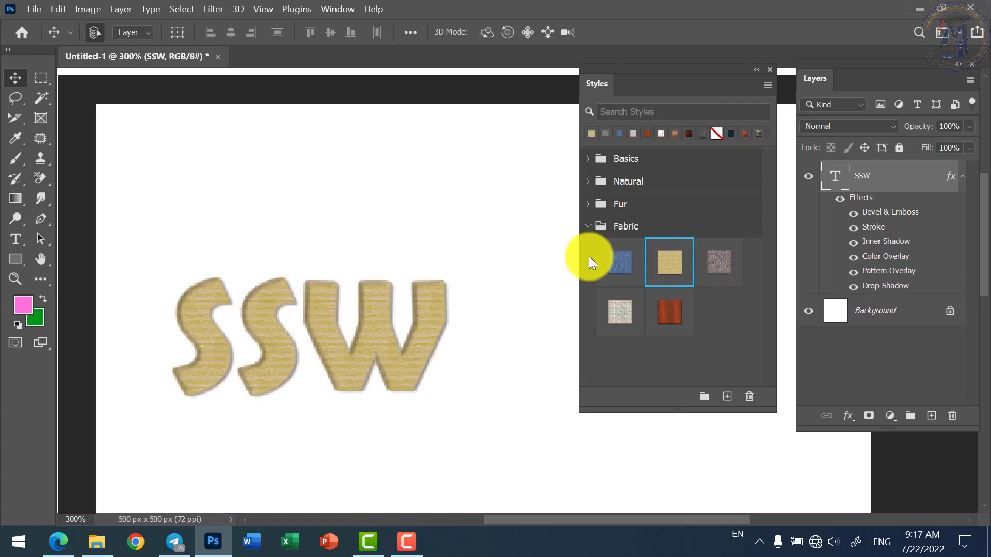
pyautogui.click(619, 262)
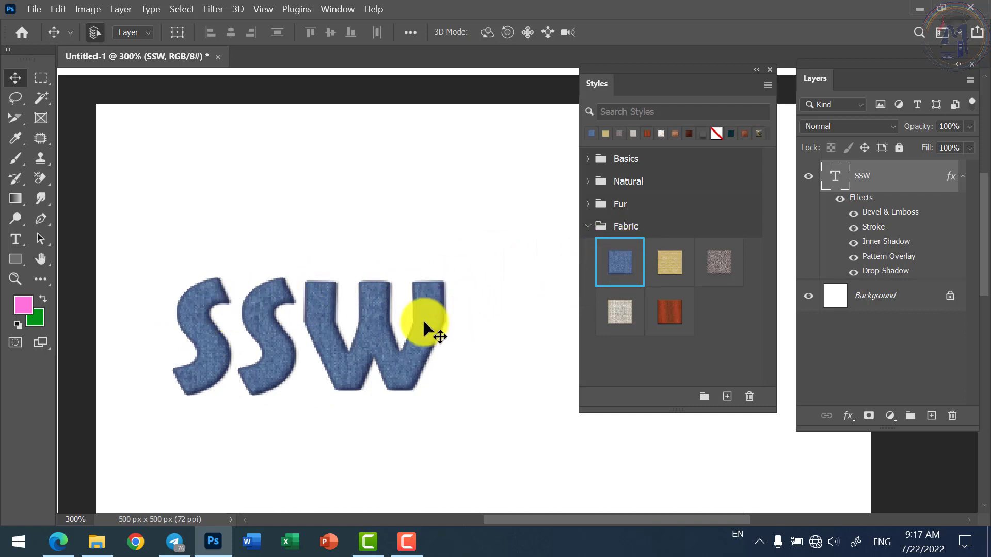
pyautogui.moveTo(350, 342); pyautogui.dragTo(284, 393)
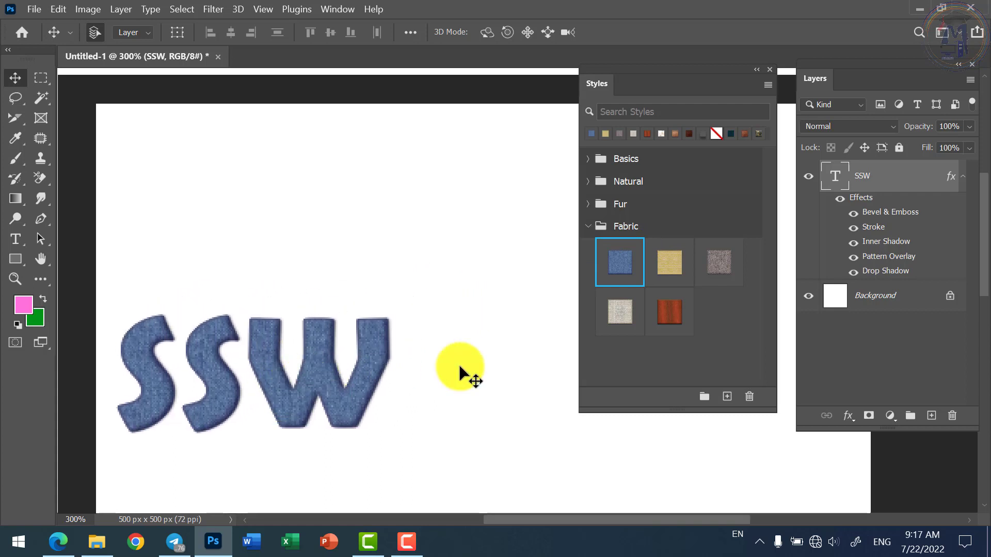
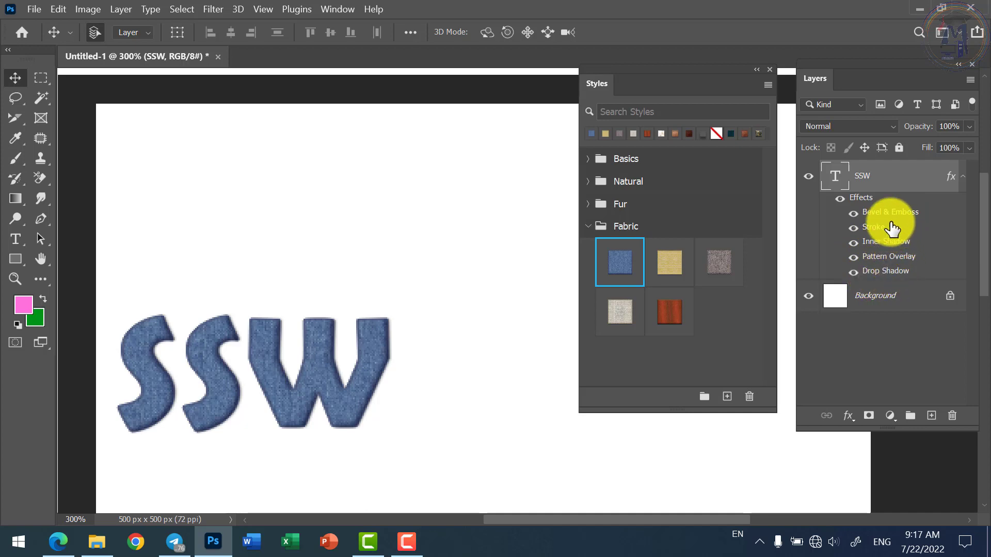
# Review the Stroke, Inner Shadow, Pattern Overlay and Drop Shadow settings behind the SSW text's denim style, leaving them unchanged.
pyautogui.doubleClick(916, 181)
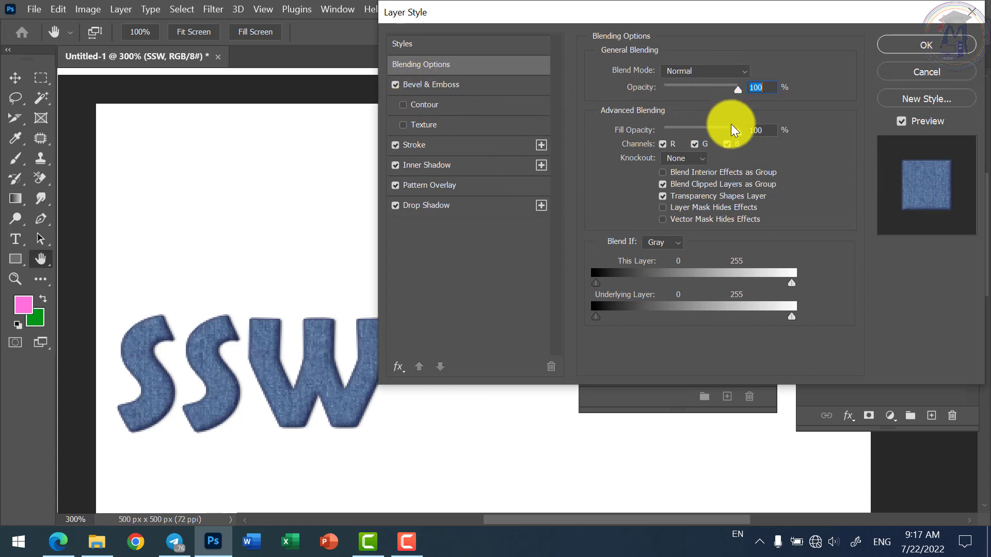
pyautogui.click(431, 147)
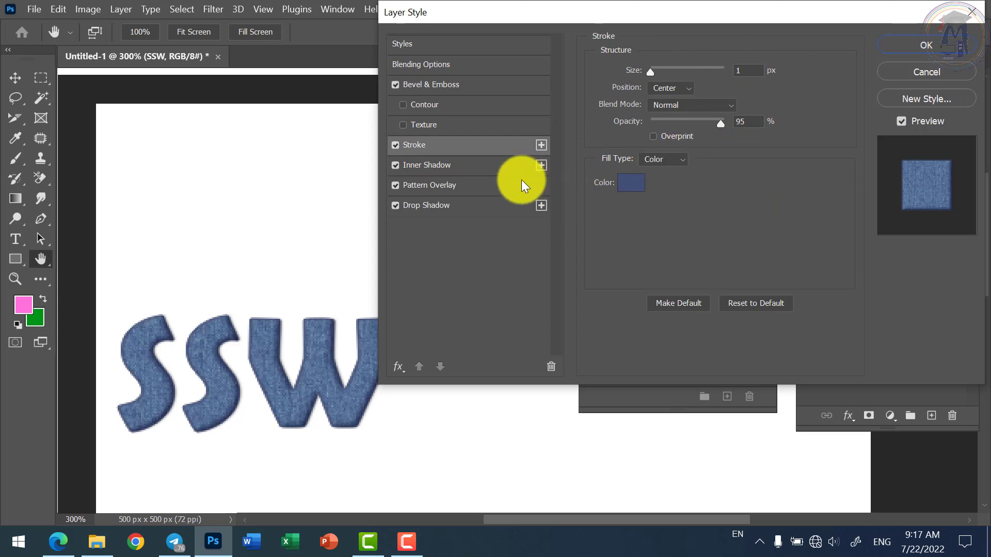
pyautogui.click(457, 167)
pyautogui.click(469, 189)
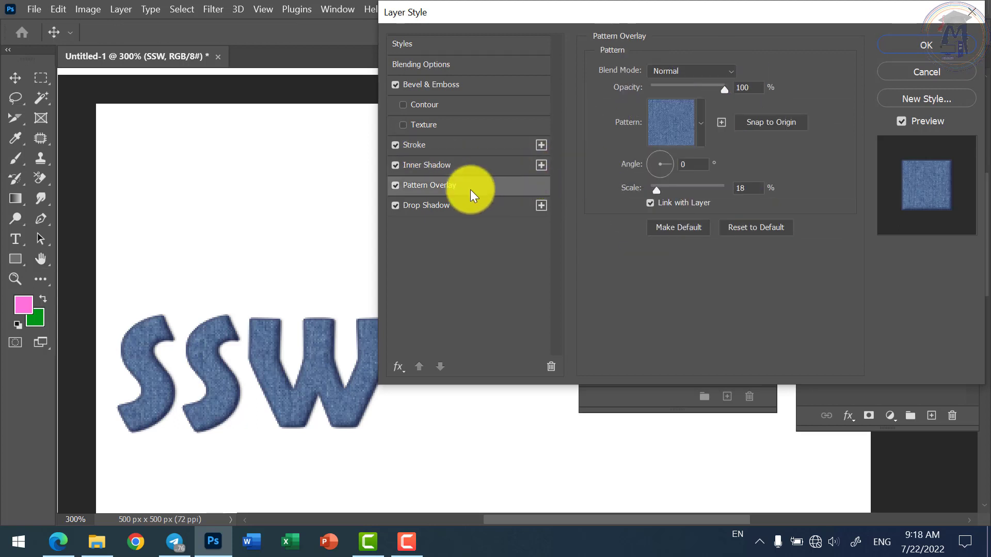
pyautogui.click(438, 205)
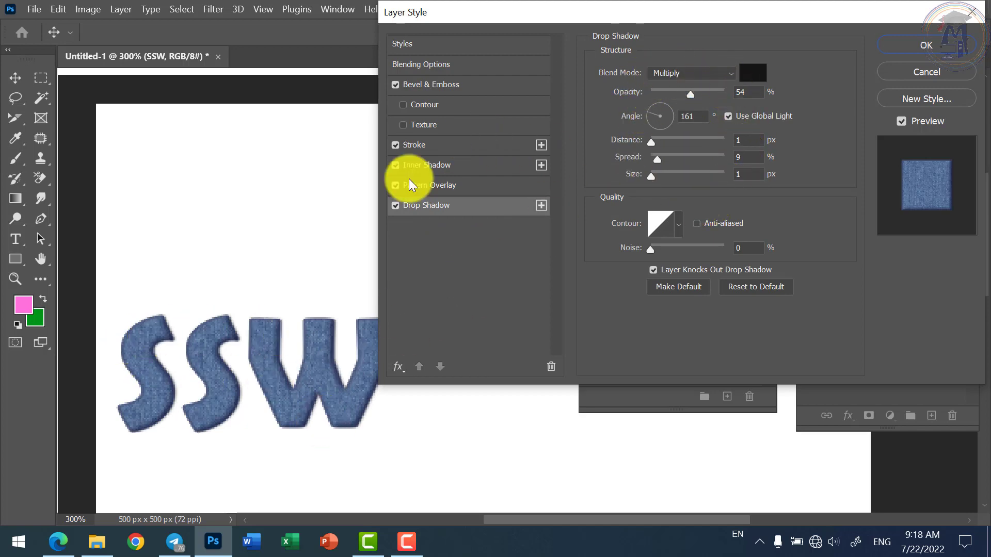
pyautogui.click(921, 72)
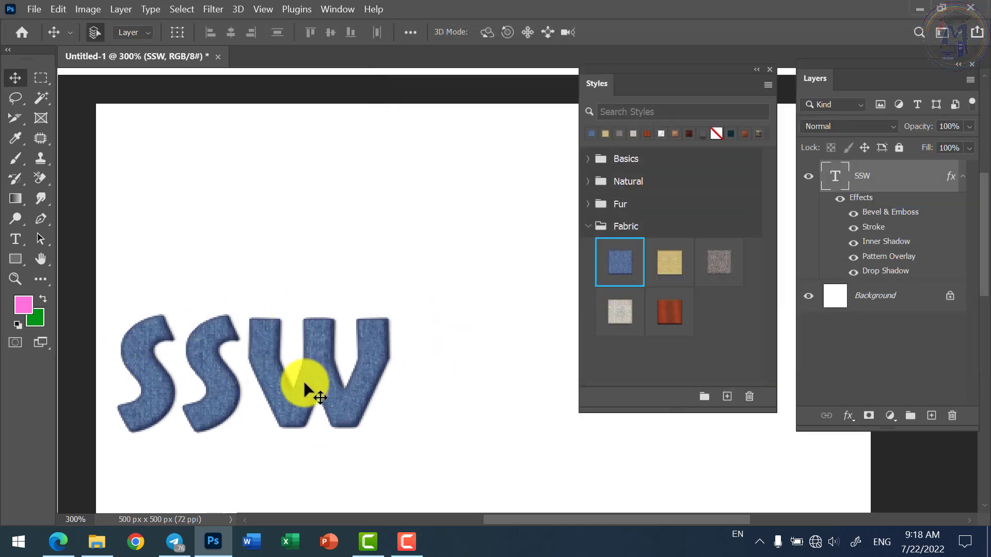
# Collapse the Fabric group and apply the leopard-spotted Fur style preset to the SSW text.
pyautogui.click(621, 268)
pyautogui.click(593, 225)
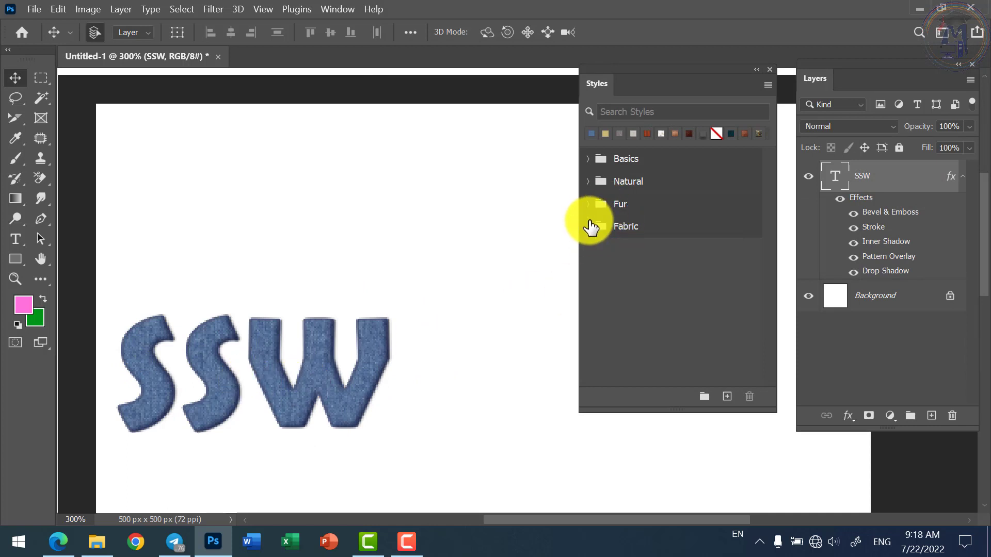
pyautogui.click(594, 204)
pyautogui.click(617, 252)
pyautogui.click(624, 296)
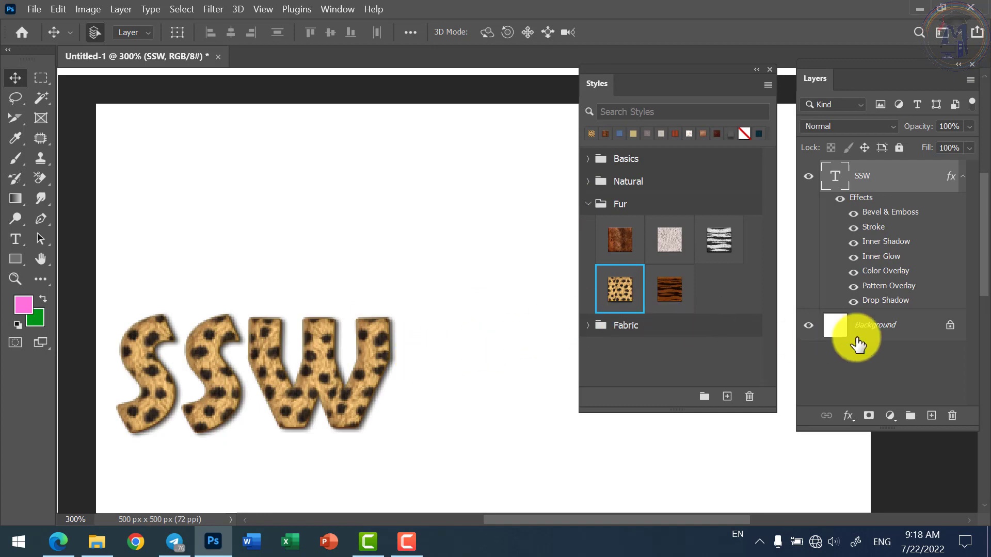
# Examine the Drop Shadow, Pattern Overlay, Color Overlay, Inner Glow, Inner Shadow and Stroke settings behind the SSW text's leopard style.
pyautogui.doubleClick(908, 181)
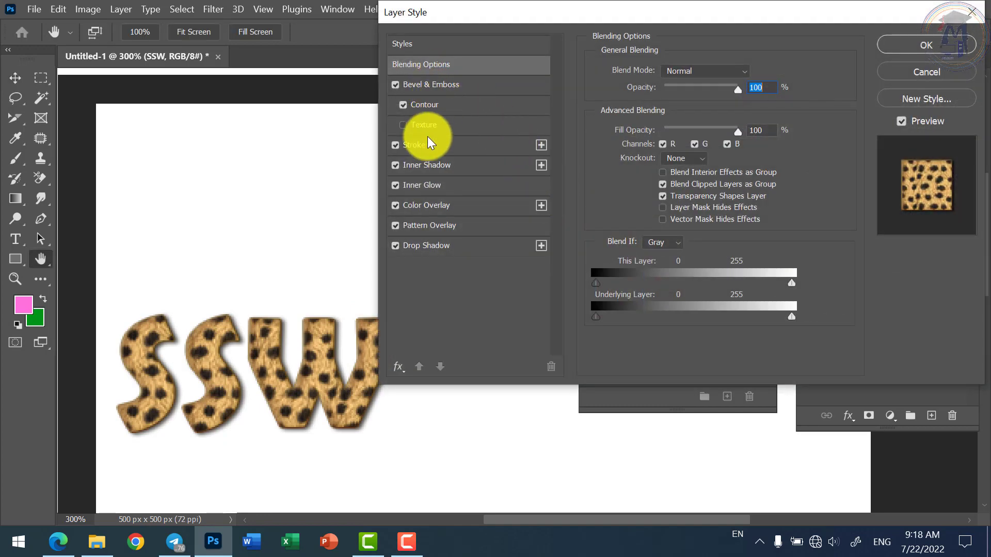
pyautogui.click(422, 246)
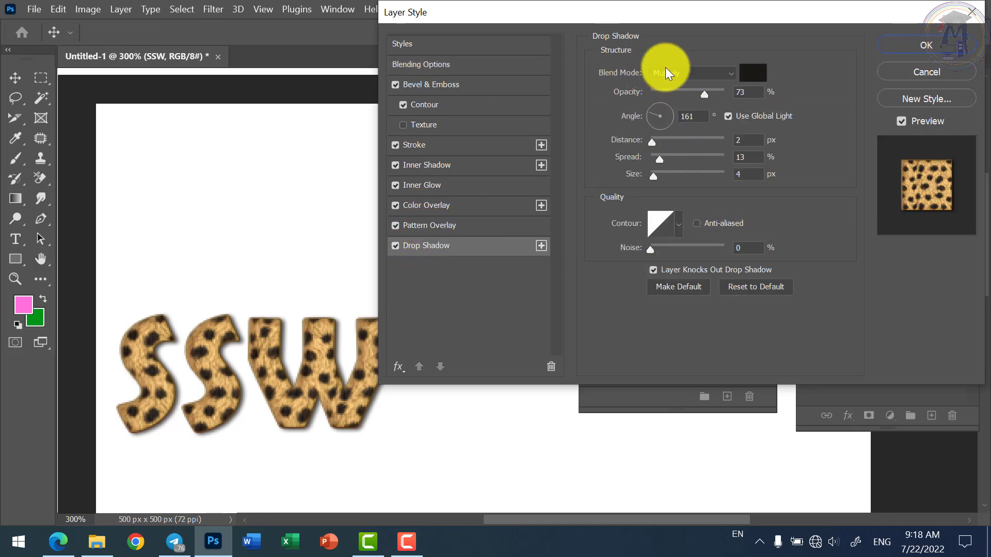
pyautogui.click(445, 225)
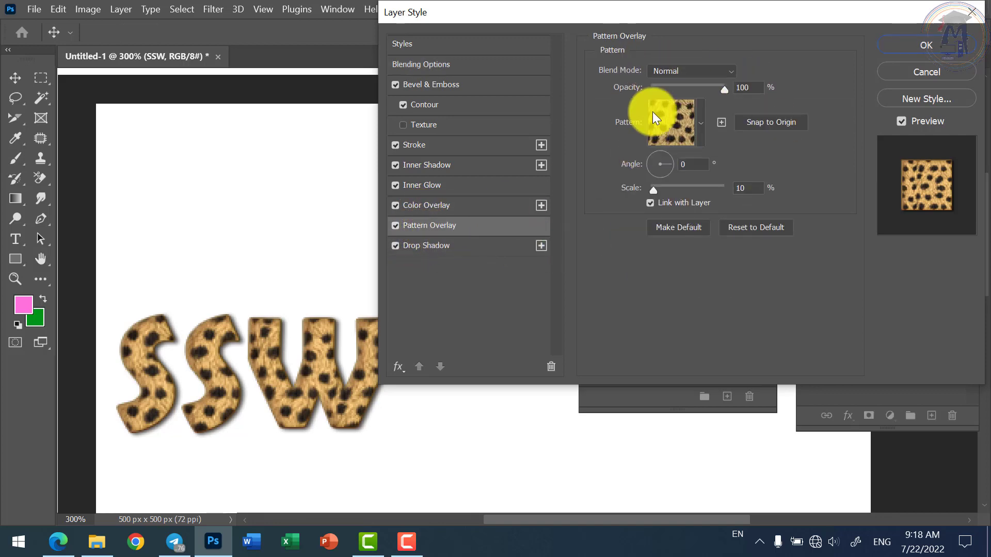
pyautogui.click(429, 204)
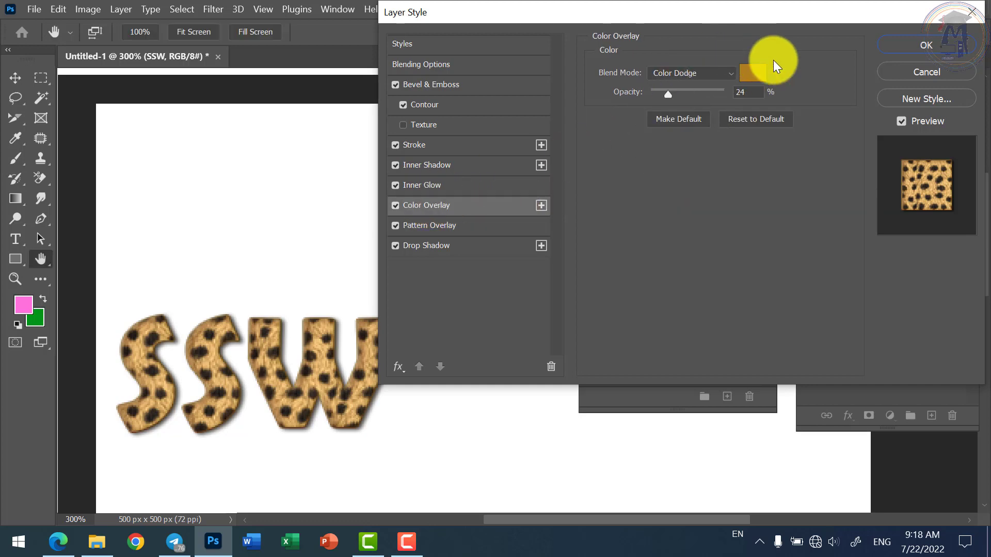
pyautogui.click(467, 184)
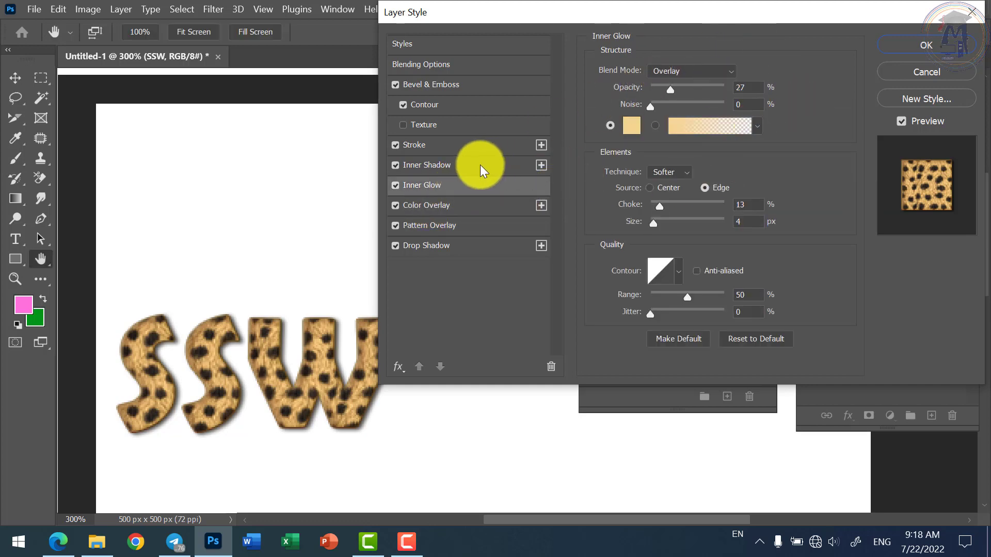
pyautogui.click(480, 166)
pyautogui.click(447, 149)
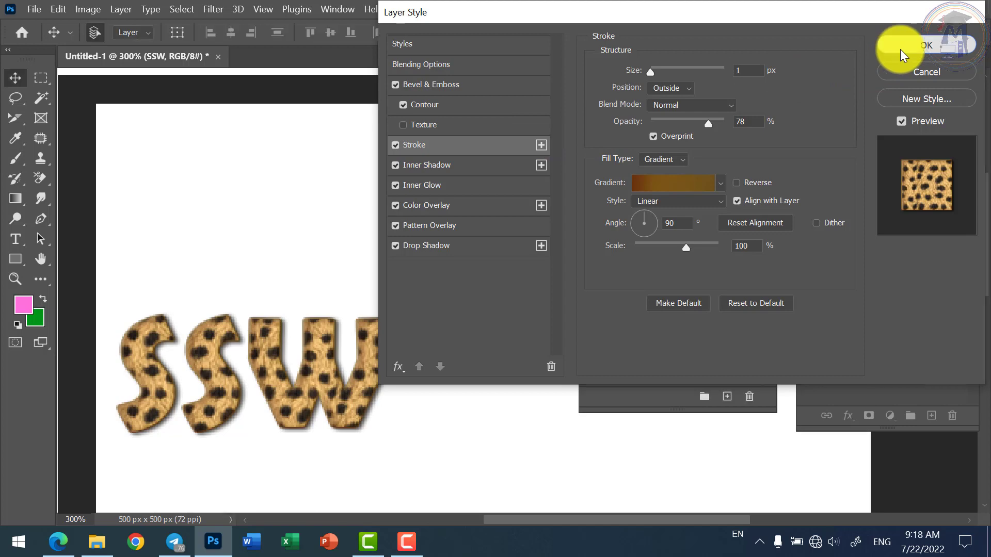
pyautogui.click(900, 48)
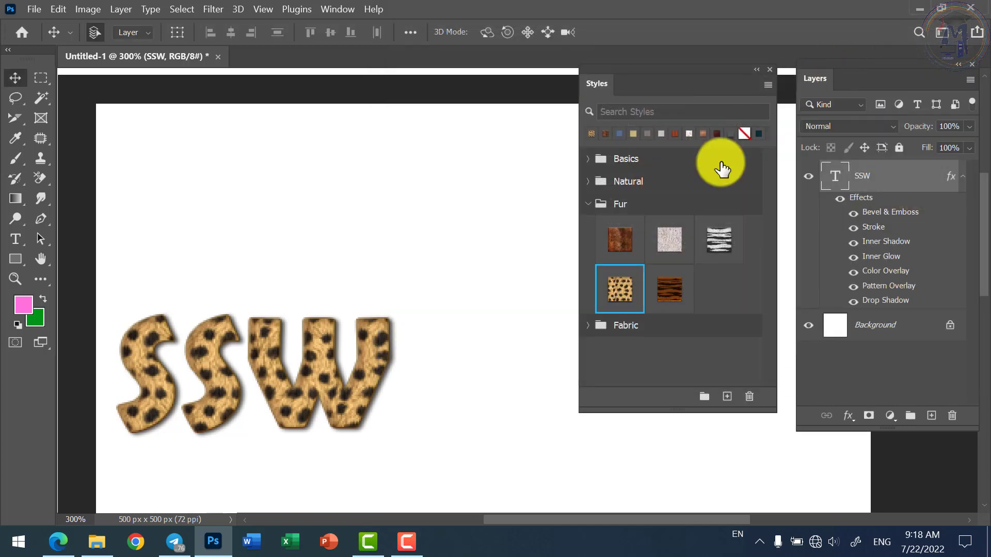
# Browse the Basics, Natural, Fur and Fabric presets in the SSW layer's Layer Style settings, keeping the leopard style.
pyautogui.doubleClick(913, 181)
pyautogui.click(404, 45)
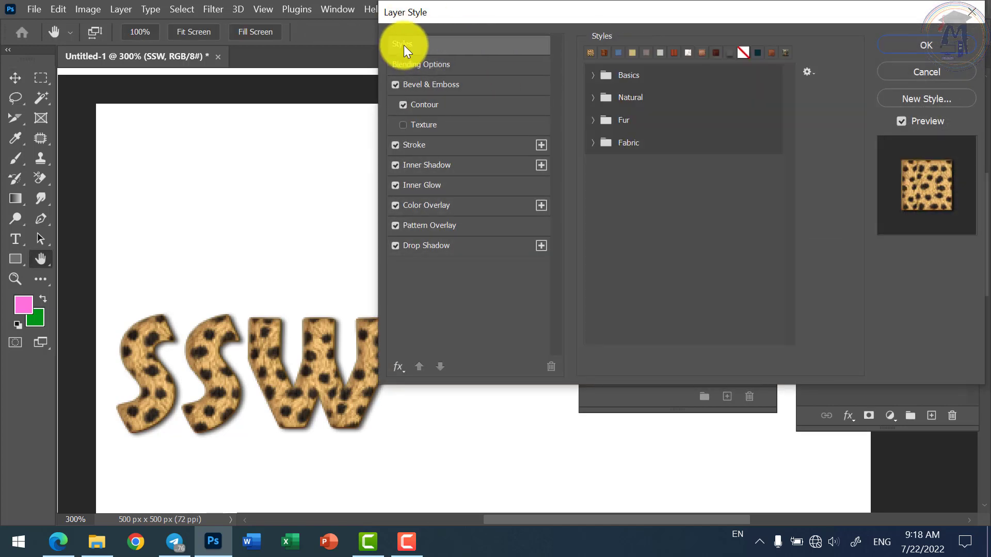
pyautogui.click(407, 62)
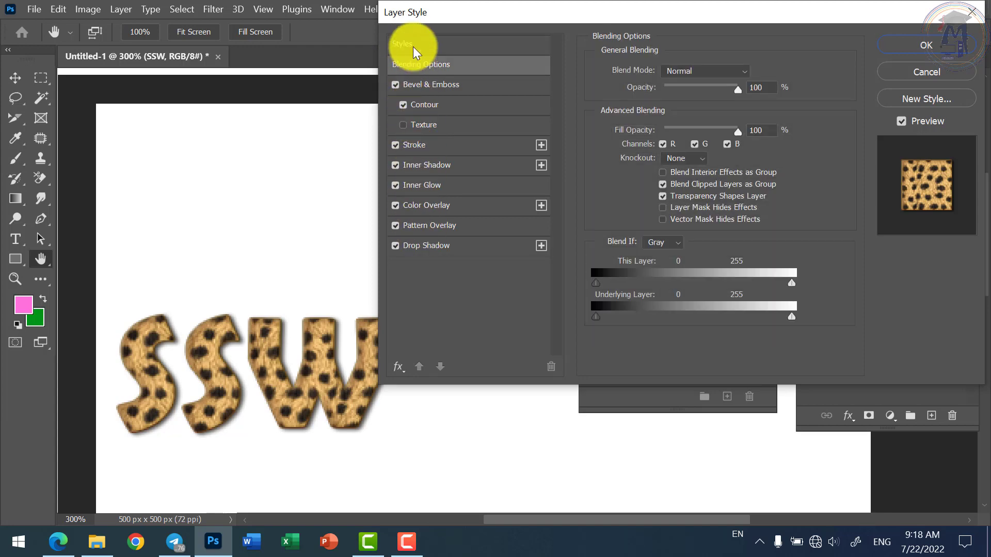
pyautogui.click(413, 47)
pyautogui.click(592, 143)
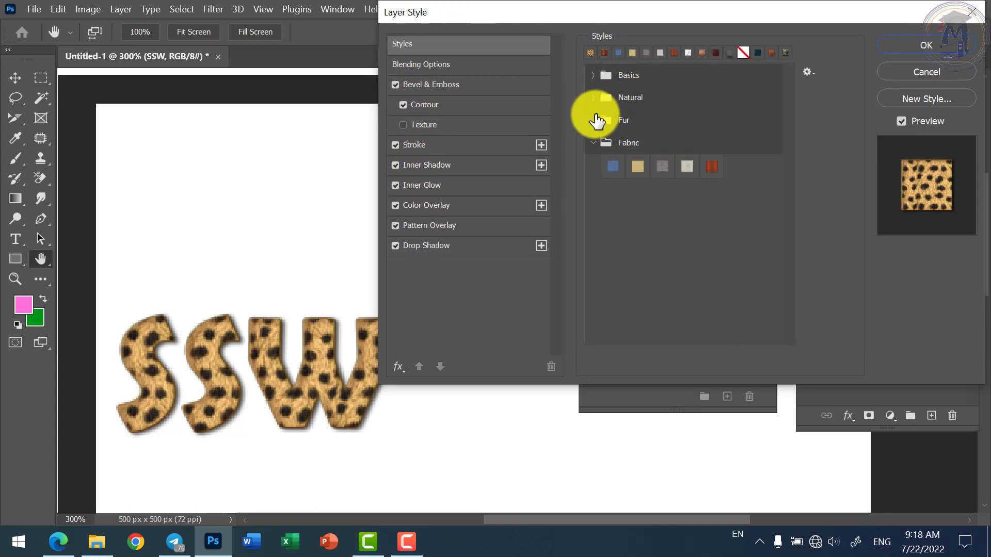
pyautogui.click(596, 116)
pyautogui.click(593, 98)
pyautogui.click(593, 75)
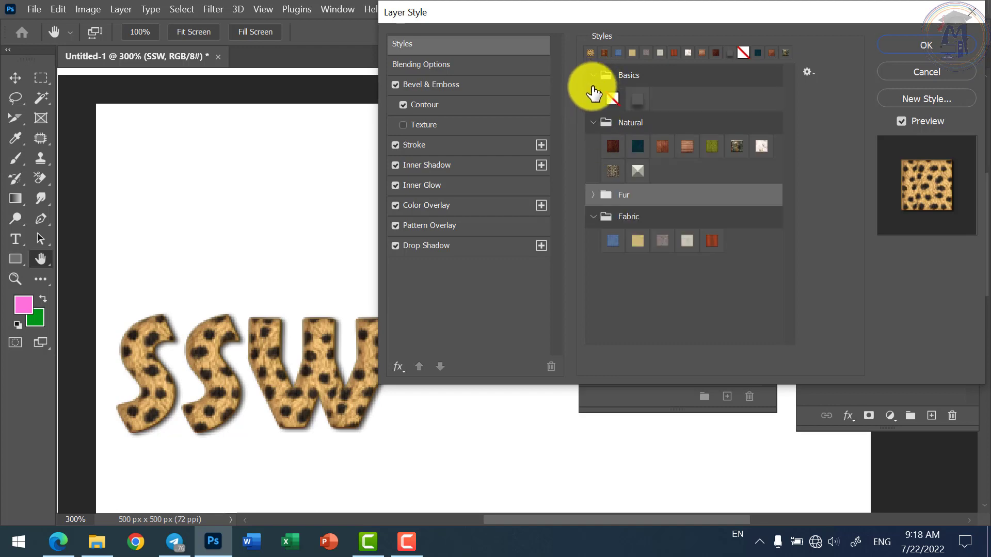
pyautogui.click(594, 194)
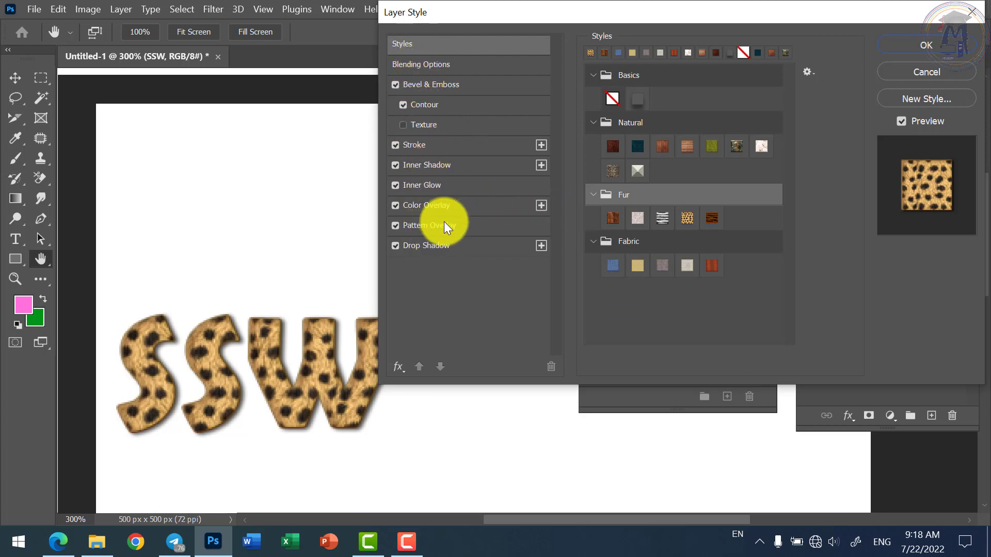
pyautogui.click(927, 45)
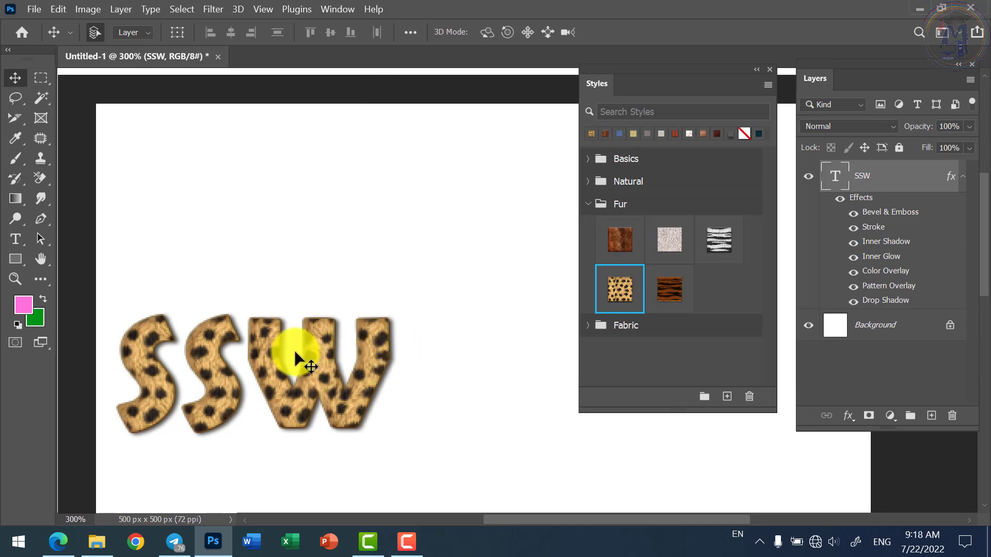
# Delete the SSW text layer and draw a pink ellipse about 98 x 52 px in the upper part of the canvas.
pyautogui.press('Delete')
pyautogui.click(16, 260)
pyautogui.rightClick(16, 261)
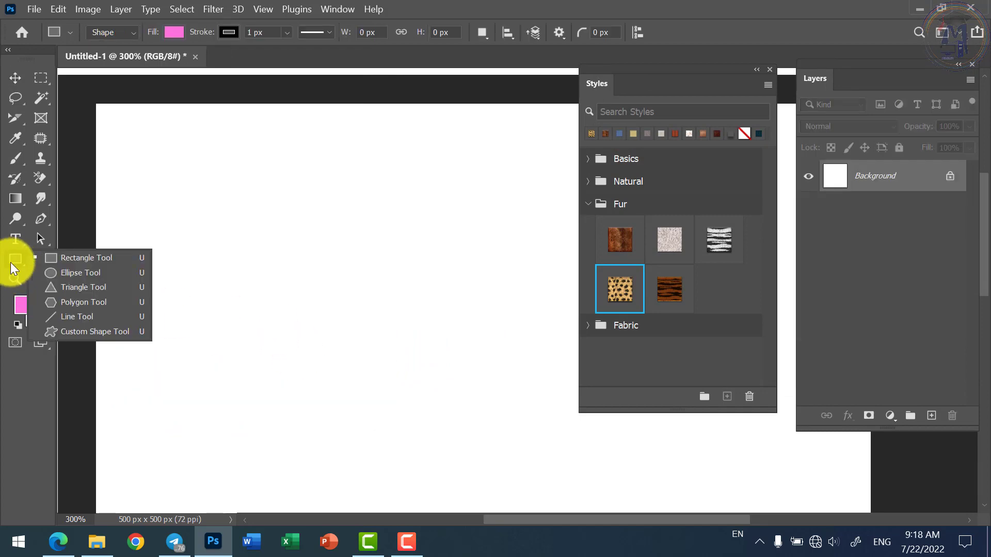
pyautogui.click(72, 273)
pyautogui.moveTo(186, 224); pyautogui.dragTo(344, 304)
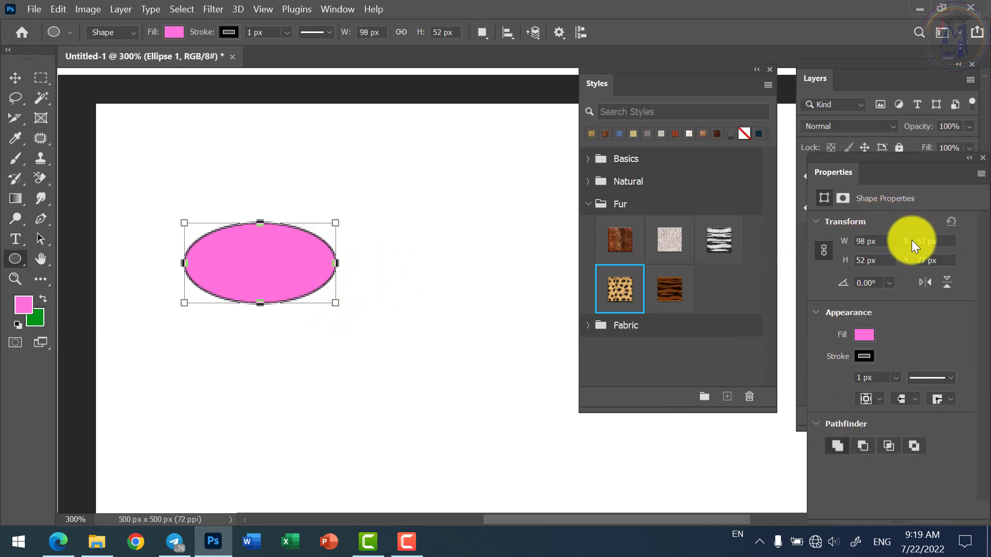
# Hide and show the ellipse layer, and check its fill color without changing it.
pyautogui.click(814, 80)
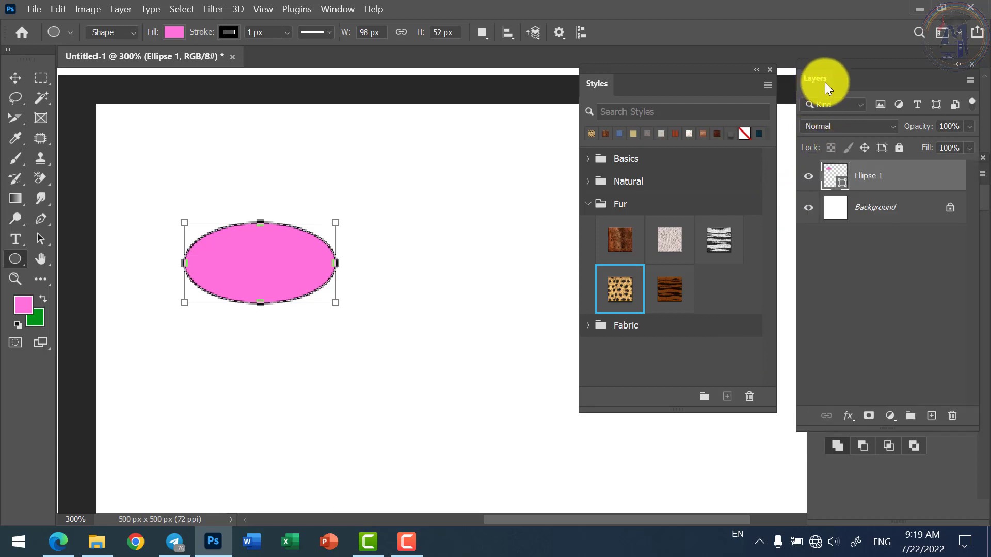
pyautogui.click(808, 177)
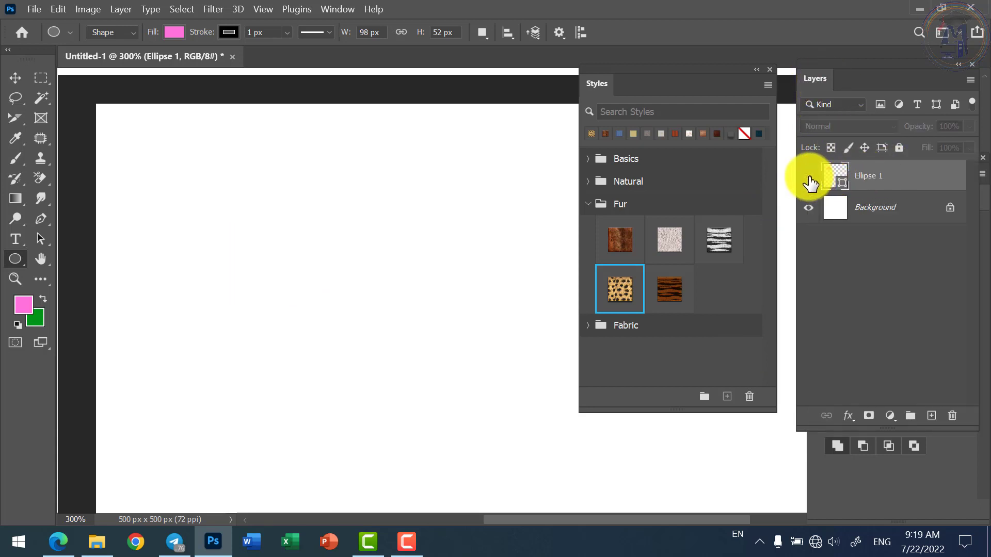
pyautogui.click(808, 177)
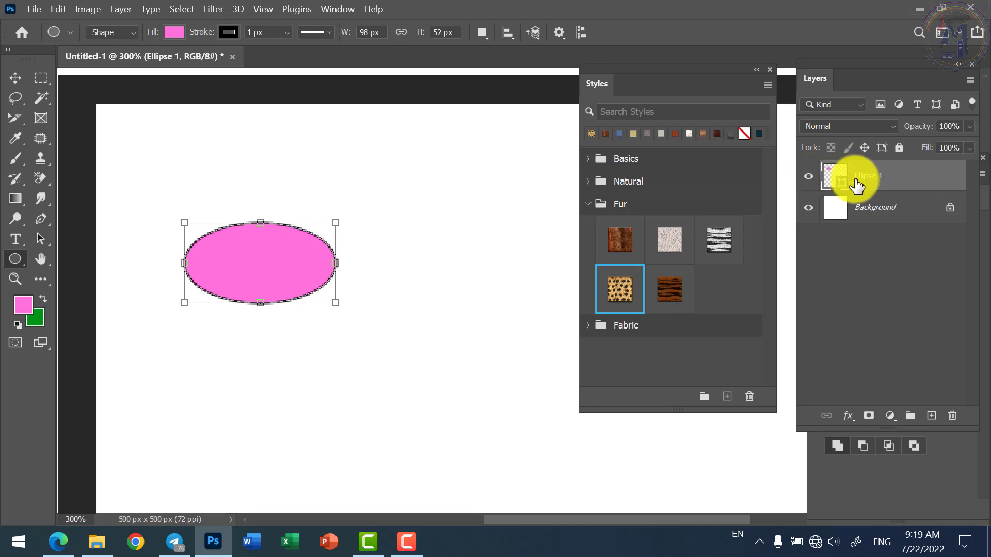
pyautogui.doubleClick(837, 178)
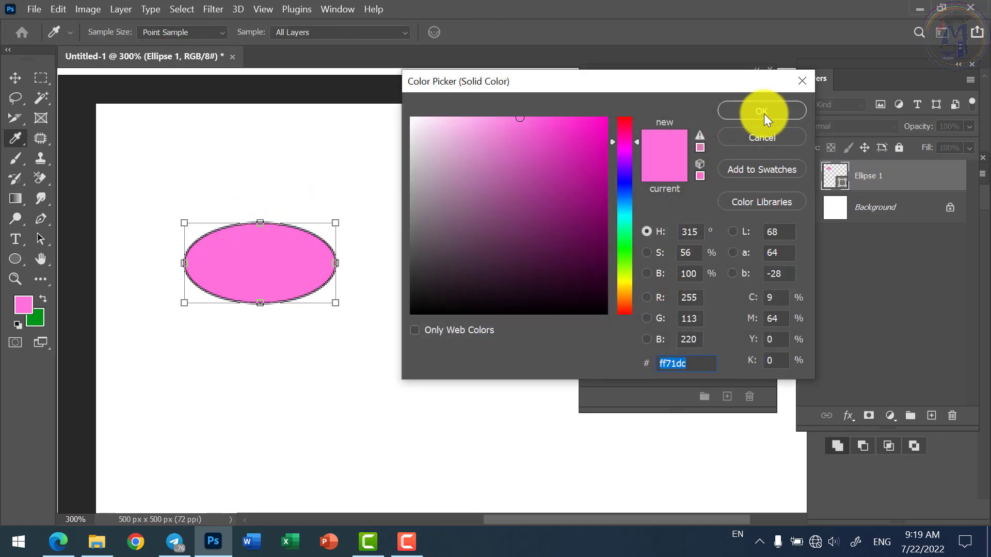
pyautogui.click(762, 137)
# Try a drop shadow on the ellipse with Normal blend mode, 86% opacity and 44% spread.
pyautogui.doubleClick(879, 175)
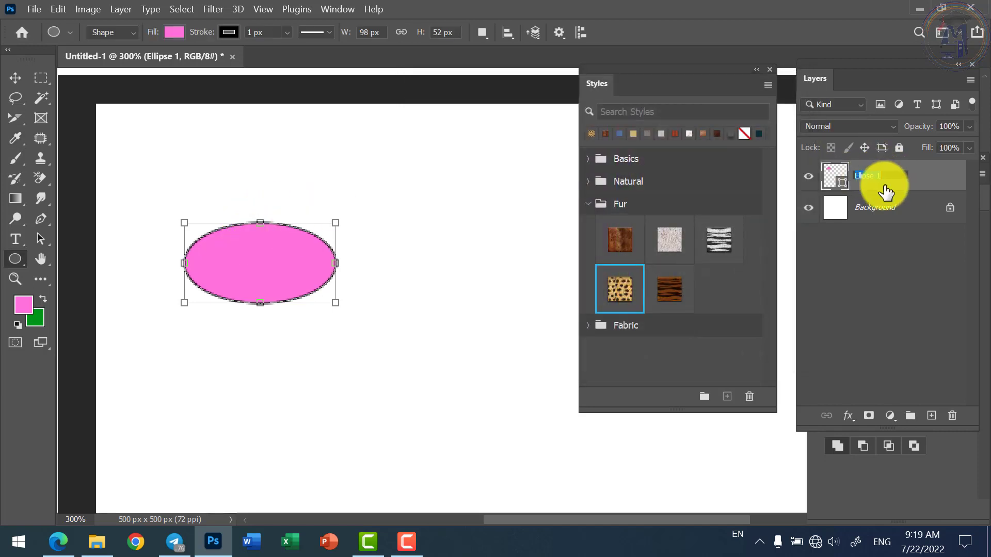
pyautogui.doubleClick(950, 183)
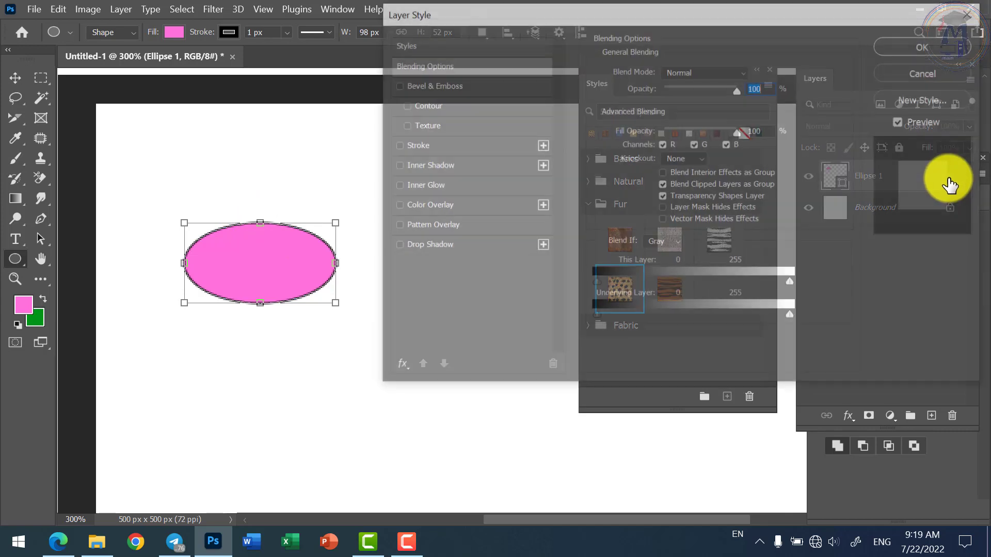
pyautogui.click(425, 244)
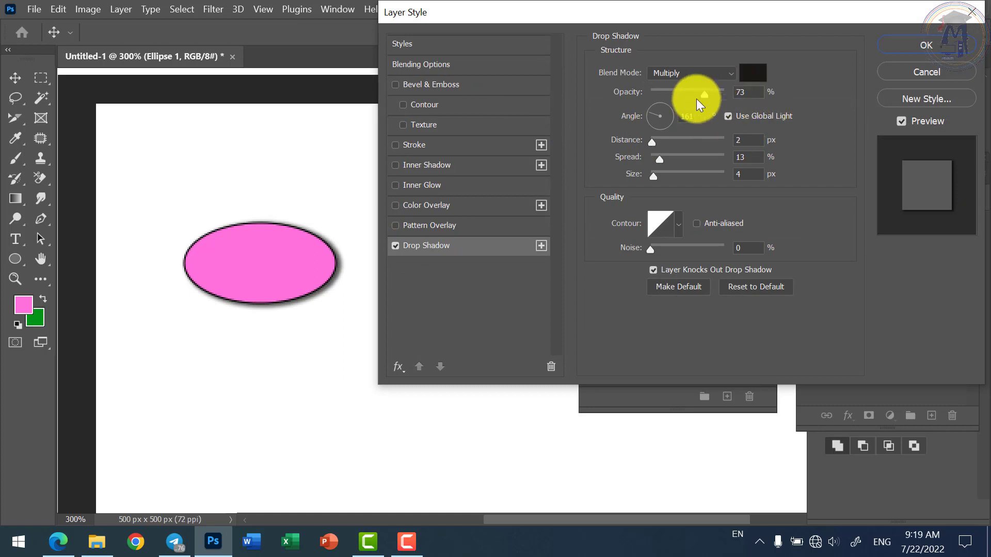
pyautogui.click(697, 73)
pyautogui.click(684, 94)
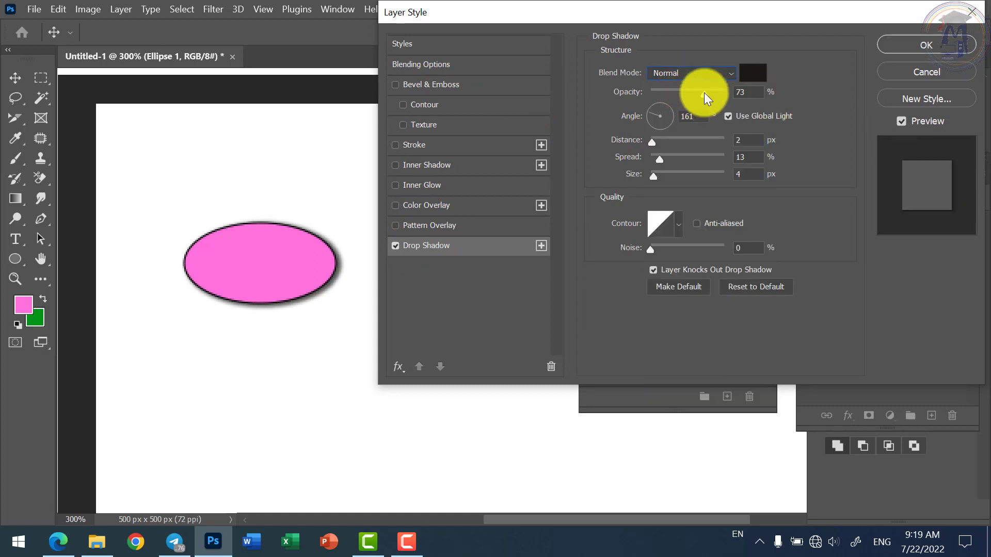
pyautogui.moveTo(704, 94); pyautogui.dragTo(714, 95)
pyautogui.moveTo(675, 140); pyautogui.dragTo(683, 160)
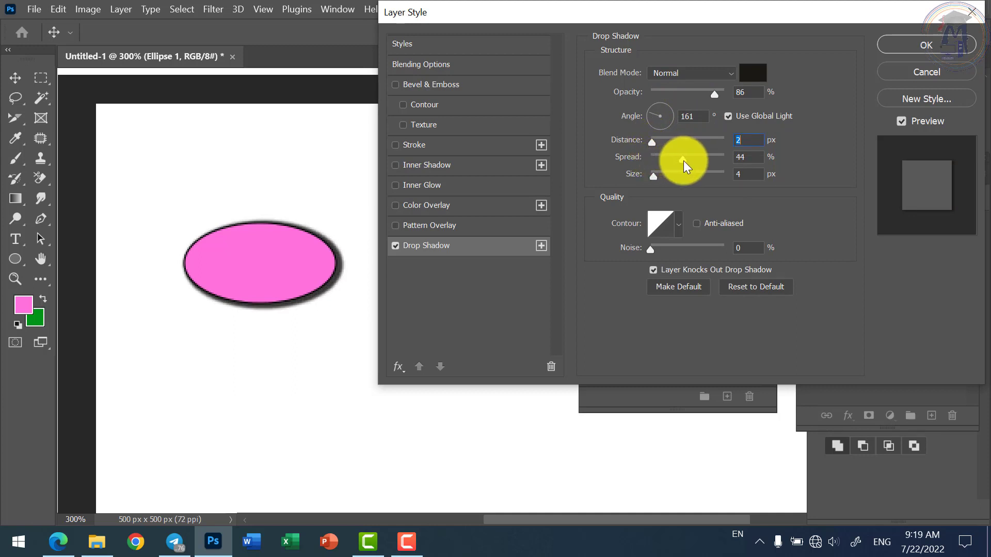
pyautogui.click(683, 160)
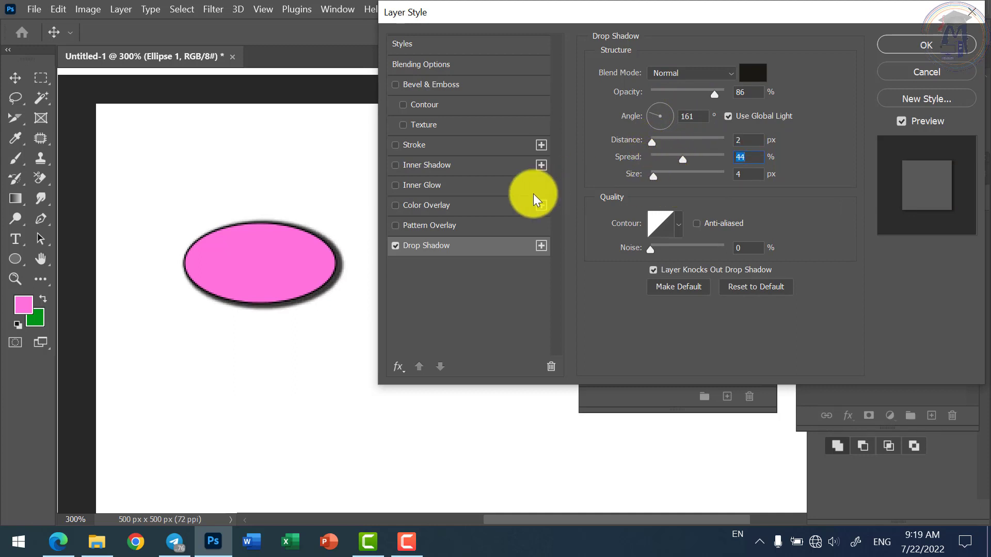
# Try Pattern Overlay, Color Overlay, Inner Glow, Inner Shadow and Stroke on the ellipse, and discard the layer style changes.
pyautogui.click(432, 222)
pyautogui.click(421, 205)
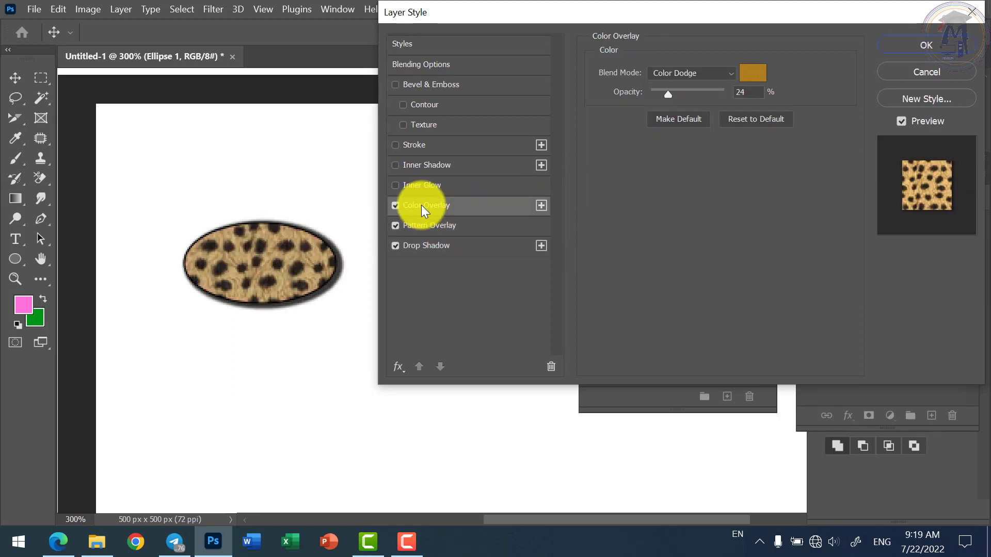
pyautogui.click(427, 188)
pyautogui.click(426, 166)
pyautogui.click(419, 146)
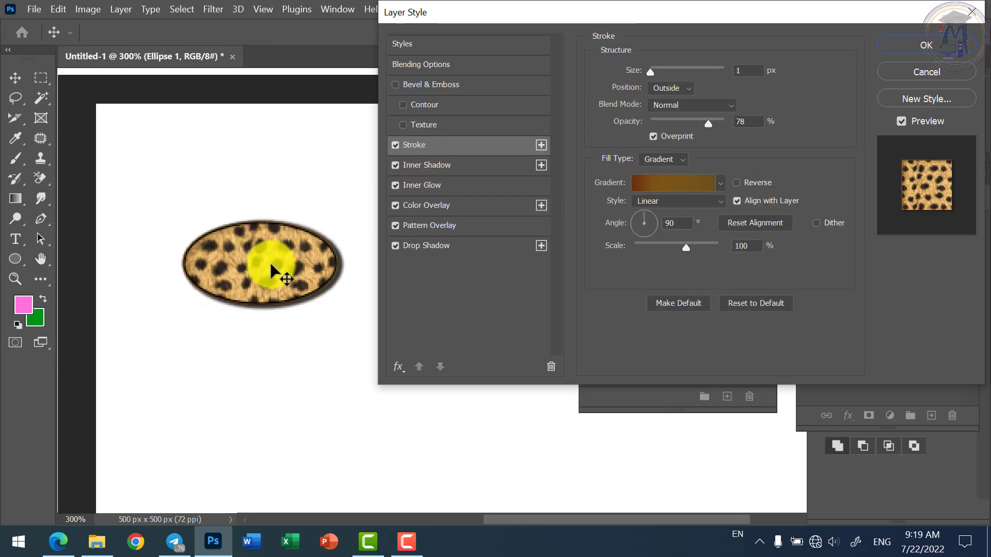
pyautogui.click(927, 71)
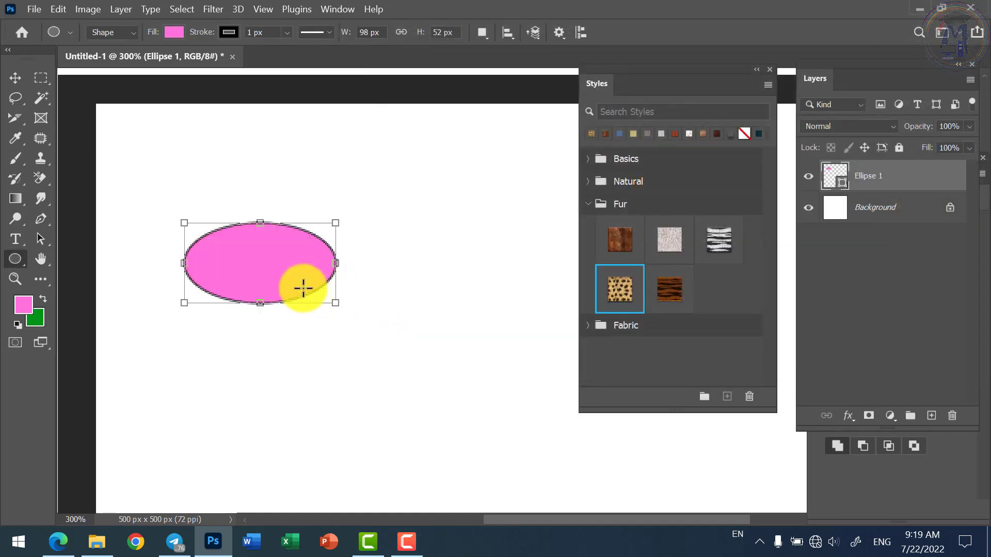
# Delete the ellipse layer and open the hot-air balloon landscape PNG from the Photoshop Image folder in Downloads.
pyautogui.press('Delete')
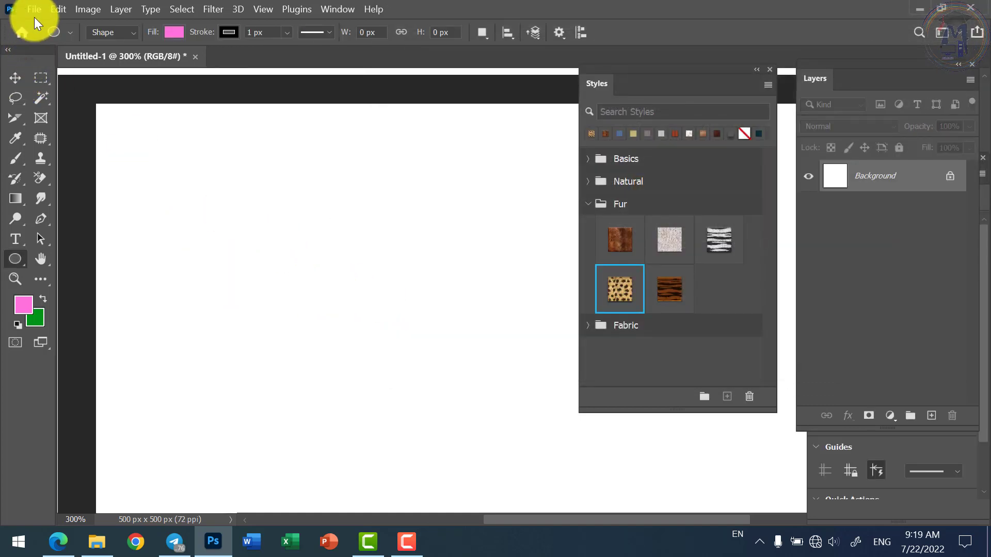
pyautogui.click(34, 10)
pyautogui.click(42, 35)
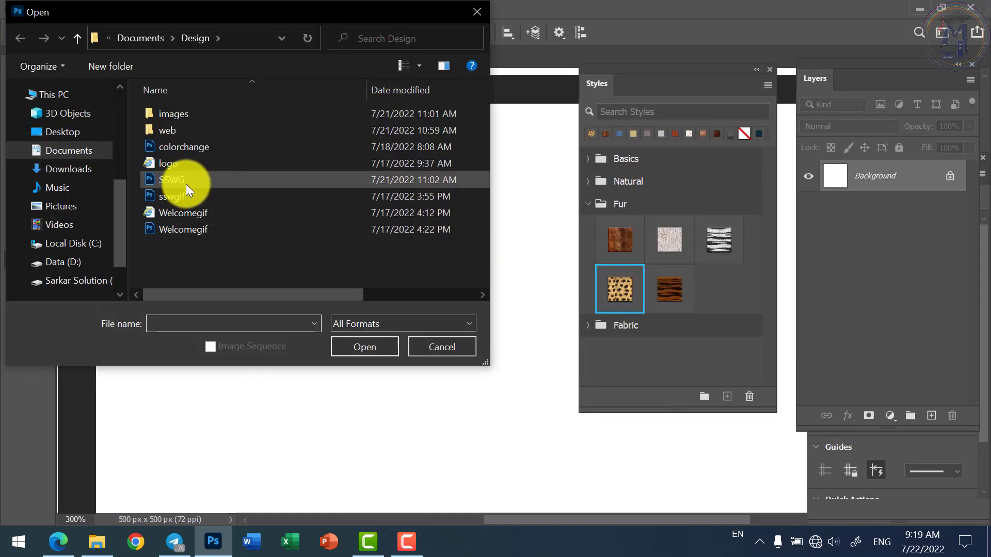
pyautogui.click(70, 169)
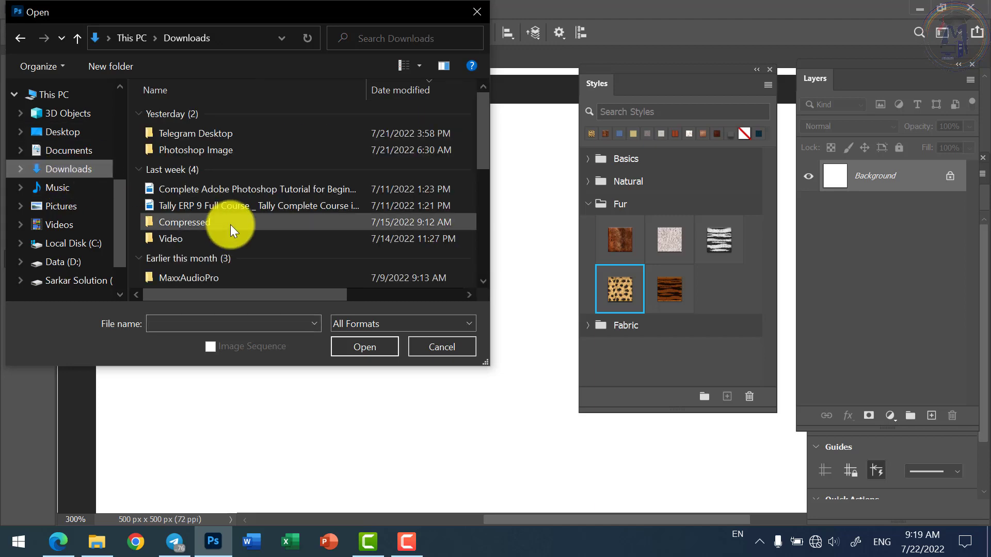
pyautogui.scroll(-1, 231, 225)
pyautogui.scroll(-1, 206, 229)
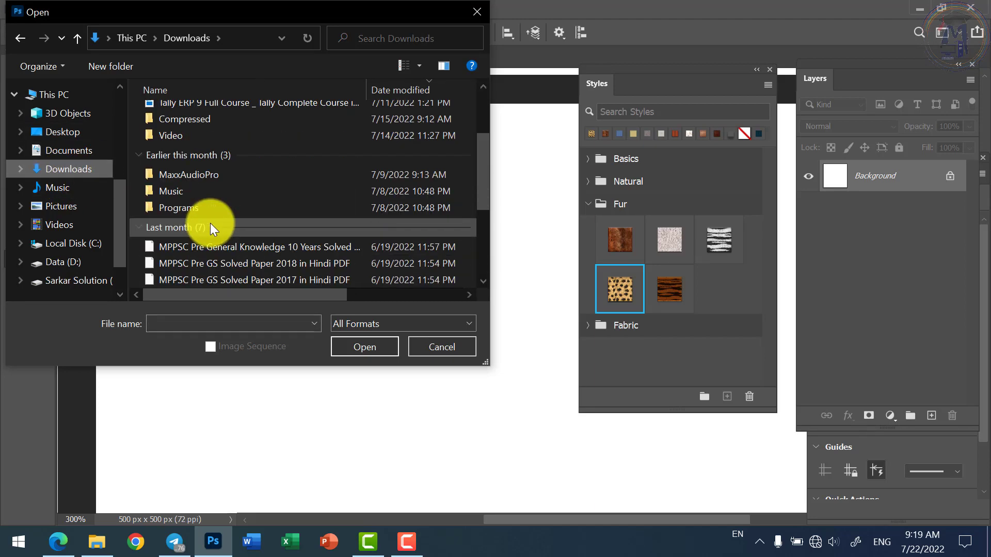
pyautogui.scroll(-1, 209, 227)
pyautogui.scroll(3, 205, 256)
pyautogui.click(194, 154)
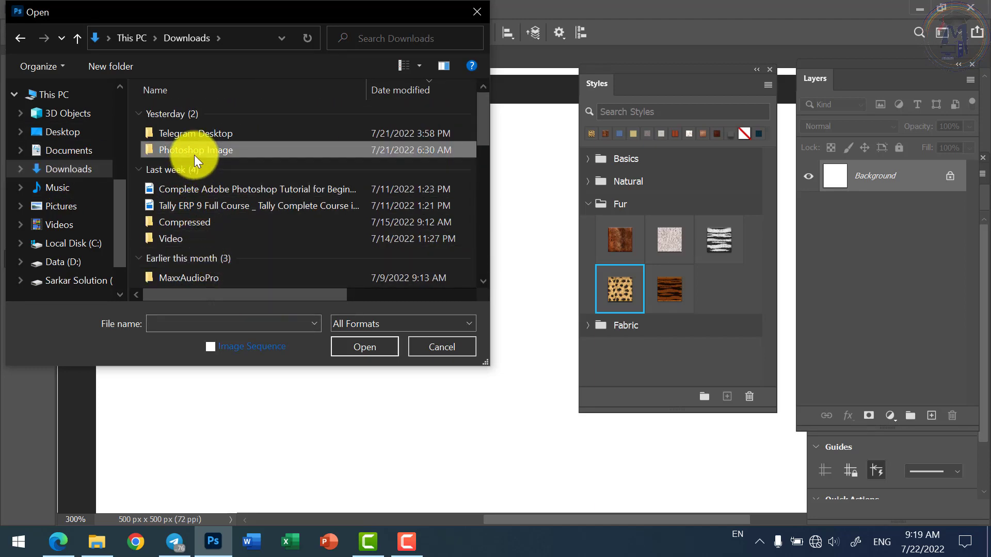
pyautogui.doubleClick(194, 154)
pyautogui.doubleClick(193, 152)
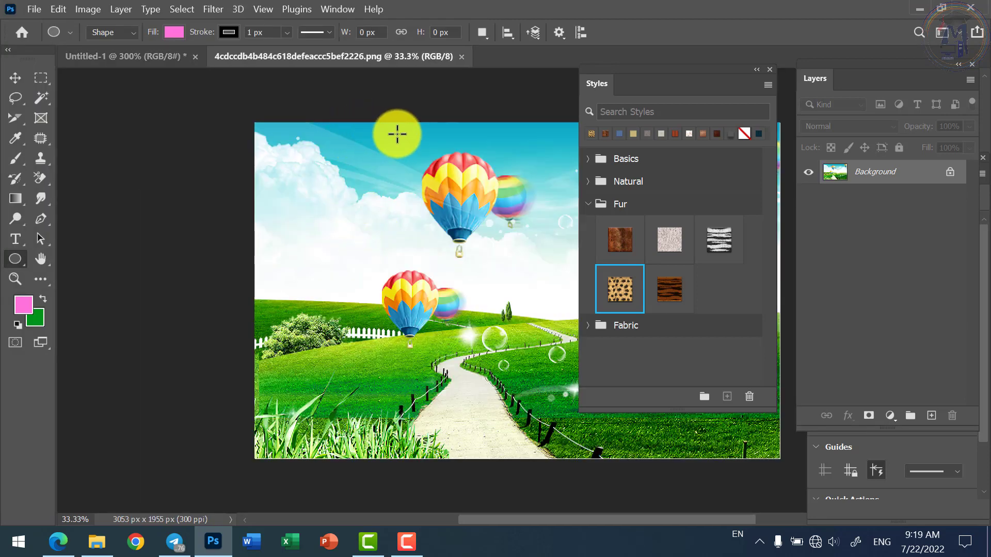
# Copy a rectangular selection around the upper two balloons and paste it into the Untitled-1 document.
pyautogui.moveTo(397, 134); pyautogui.dragTo(537, 256)
pyautogui.hotkey('ctrl', 'z')
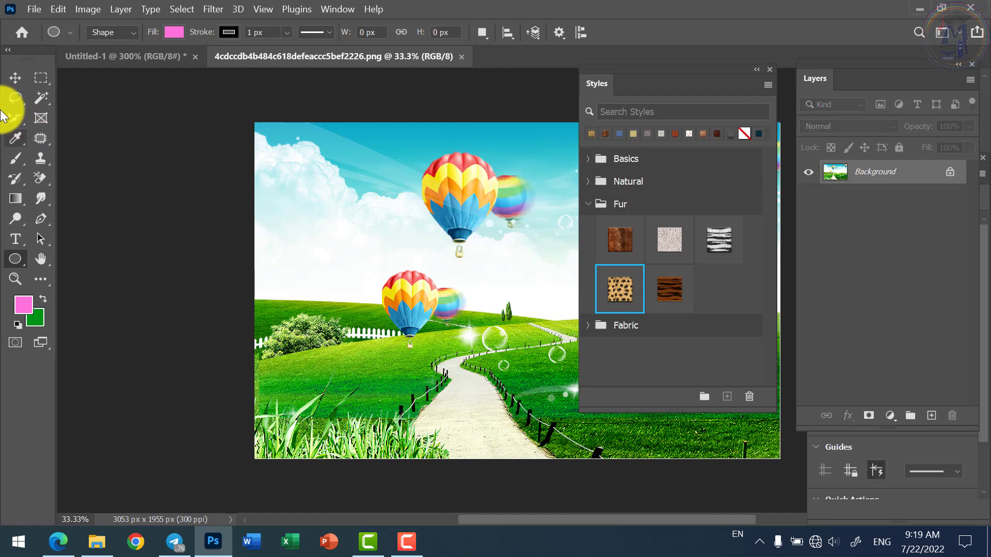
pyautogui.moveTo(37, 79); pyautogui.dragTo(82, 76)
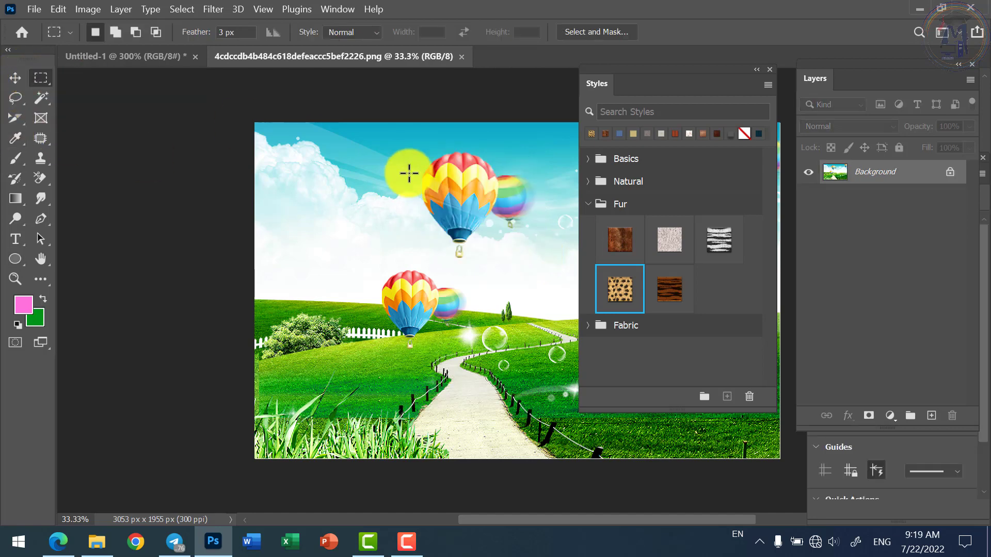
pyautogui.moveTo(410, 148); pyautogui.dragTo(554, 262)
pyautogui.hotkey('ctrl', 'c')
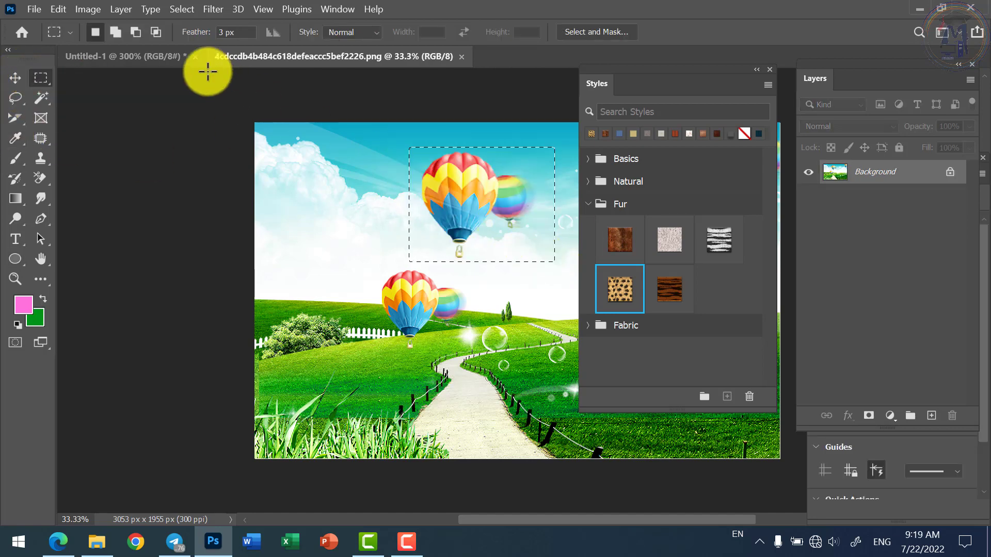
pyautogui.click(156, 55)
pyautogui.hotkey('ctrl', 'v')
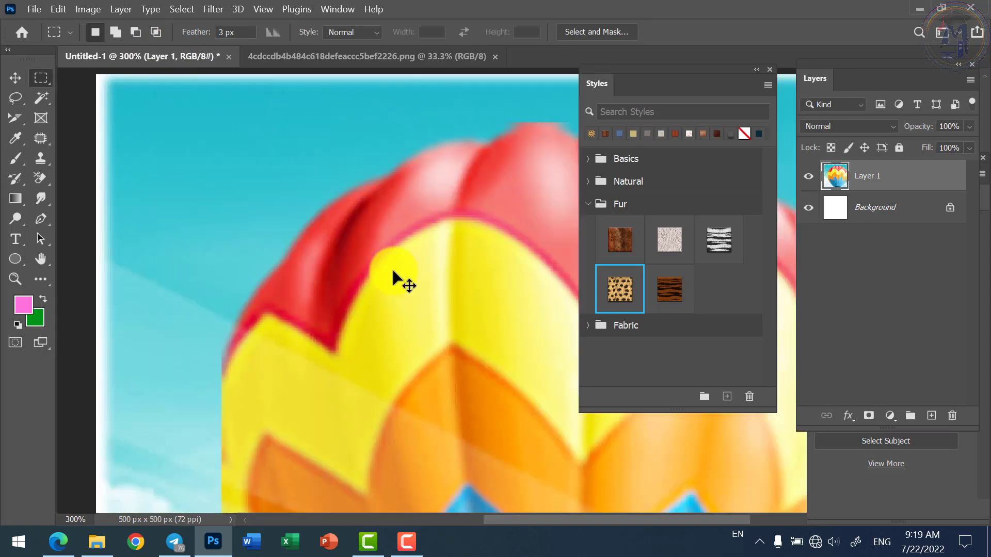
# Scale the pasted balloon picture proportionally to about 18.5% so it fits in the upper part of the canvas.
pyautogui.hotkey('ctrl', 't')
pyautogui.hotkey('ctrl', '-')
pyautogui.hotkey('ctrl', '-')
pyautogui.hotkey('ctrl', '-')
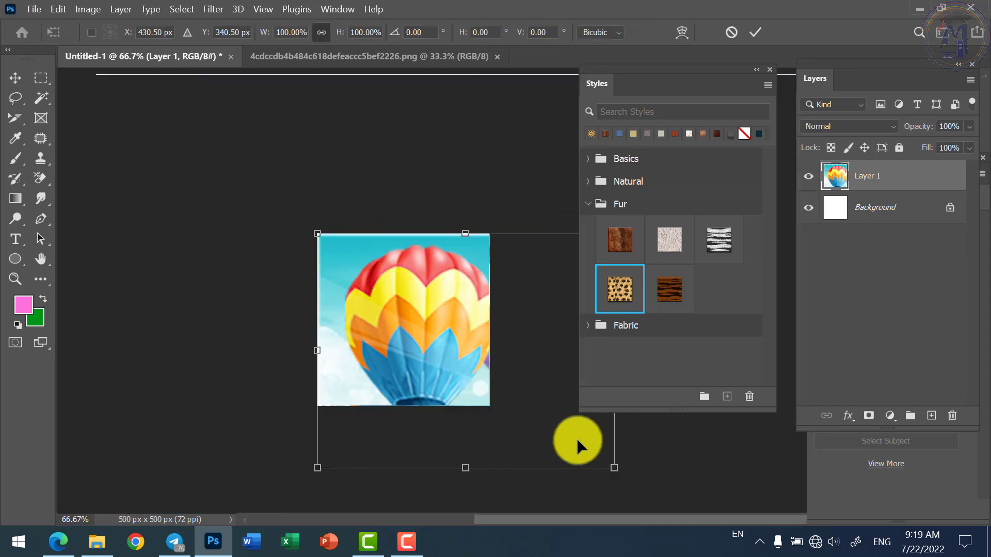
pyautogui.moveTo(613, 468); pyautogui.dragTo(387, 278)
pyautogui.hotkey('ctrl', '+')
pyautogui.hotkey('ctrl', '+')
pyautogui.hotkey('ctrl', '+')
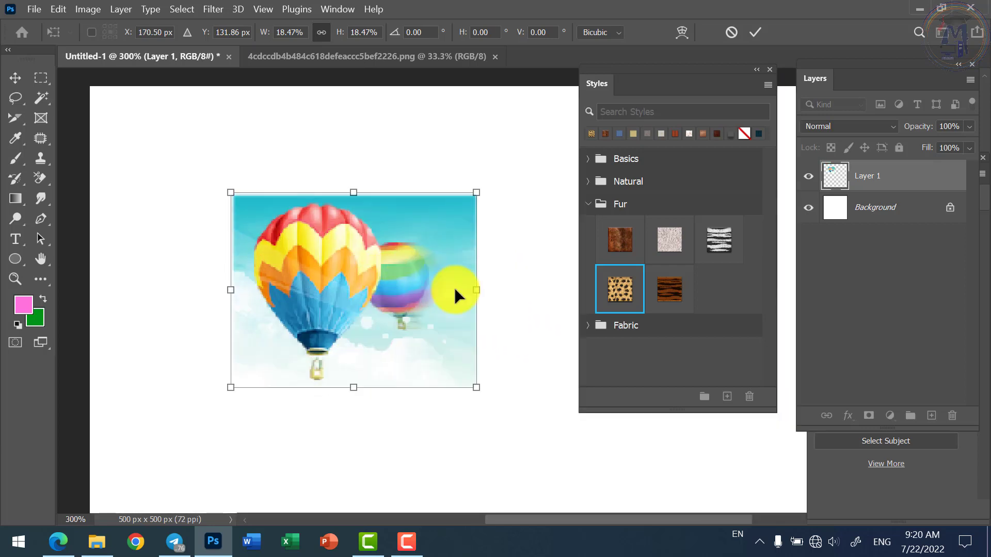
pyautogui.press('Return')
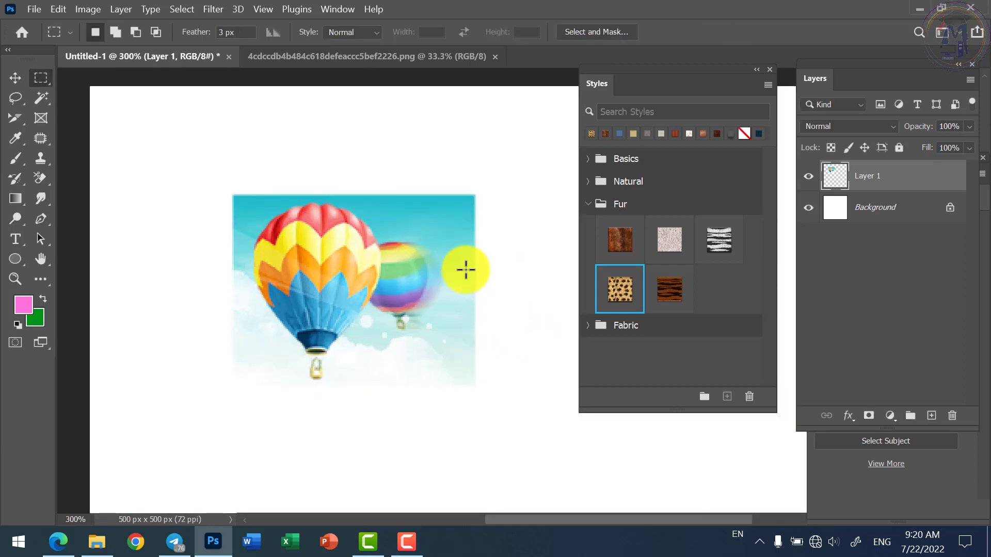
# Try a drop shadow on the balloon layer at a -5° angle and 63 px distance, and undo it.
pyautogui.doubleClick(892, 189)
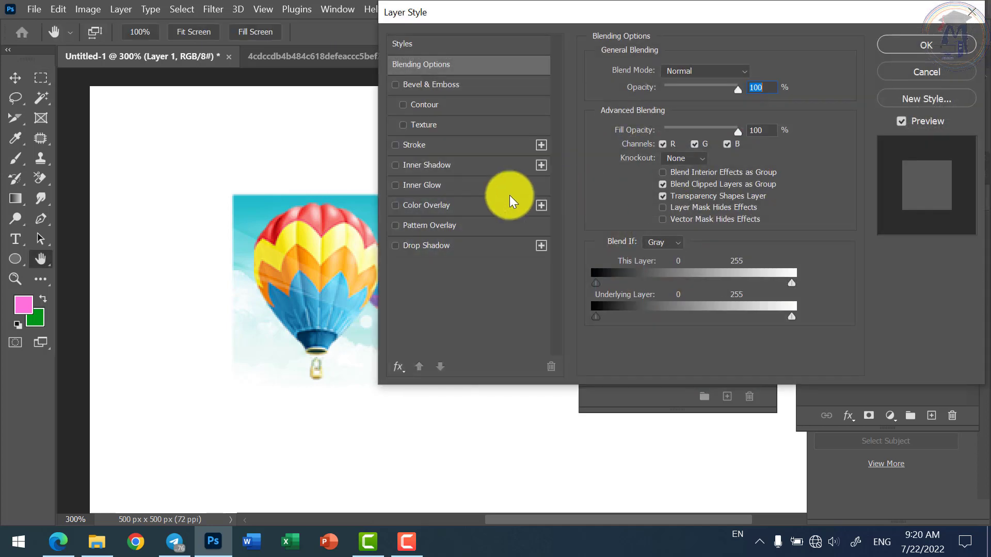
pyautogui.click(426, 245)
pyautogui.moveTo(307, 292); pyautogui.dragTo(240, 290)
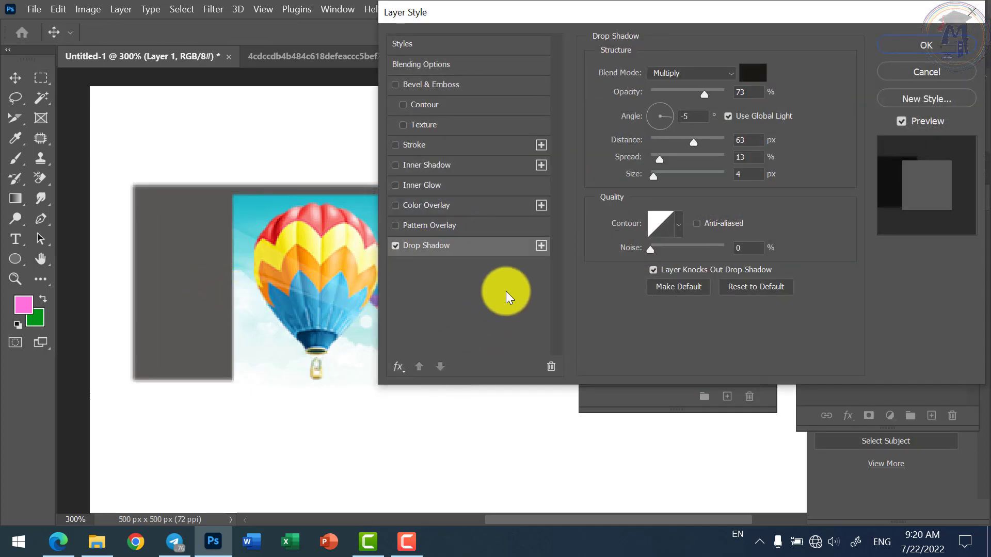
pyautogui.click(926, 45)
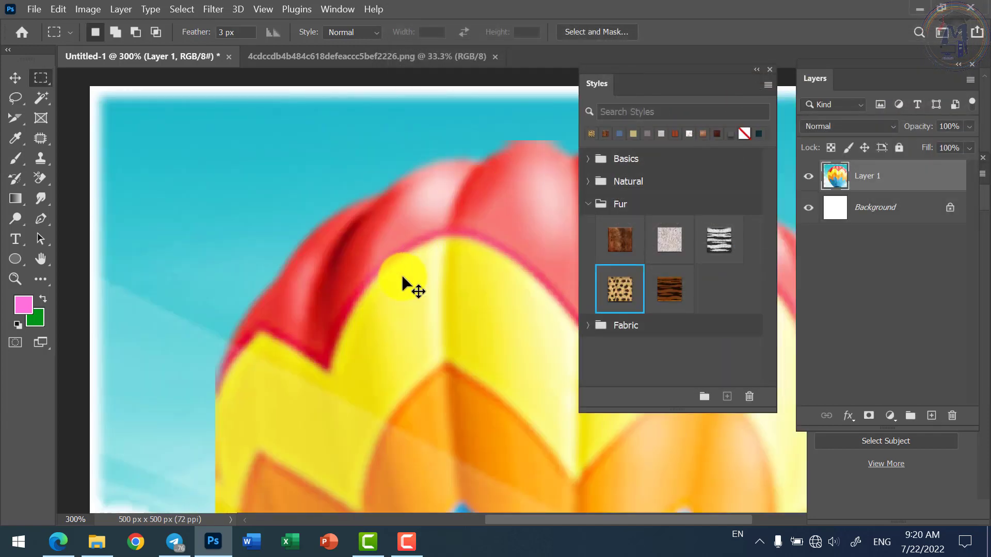
pyautogui.press('Delete')
pyautogui.hotkey('ctrl', 'z')
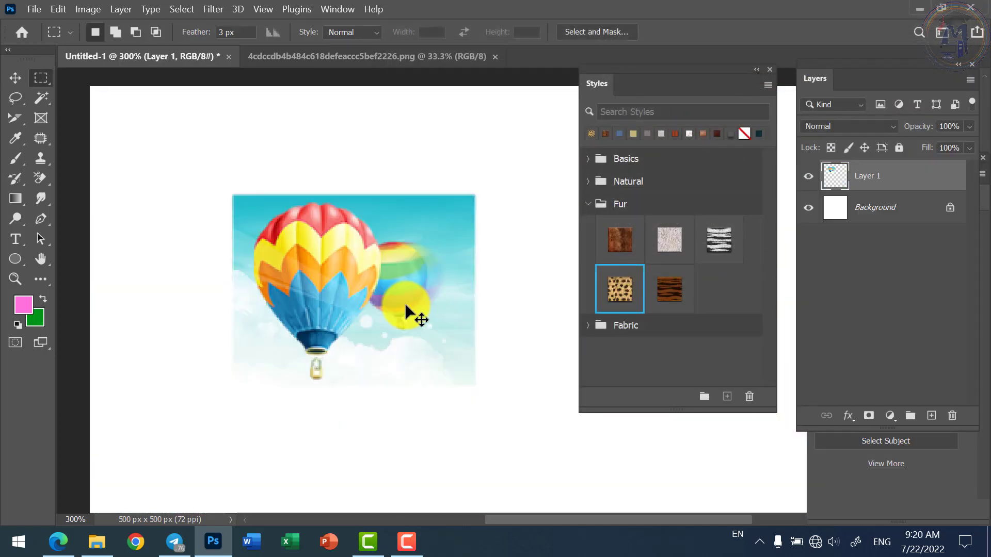
# Move the balloon picture close to the canvas's left edge.
pyautogui.moveTo(404, 296); pyautogui.dragTo(270, 258)
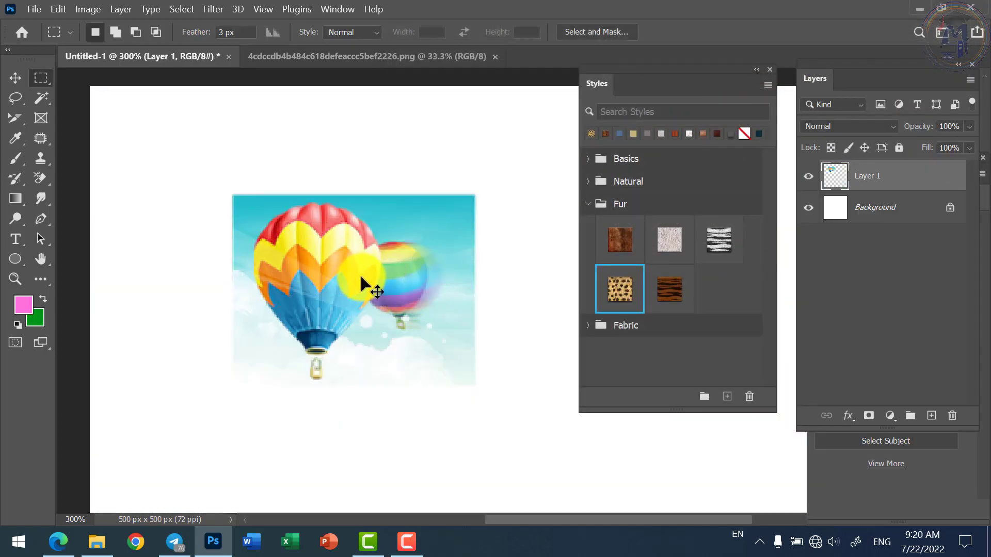
pyautogui.moveTo(380, 288); pyautogui.dragTo(261, 277)
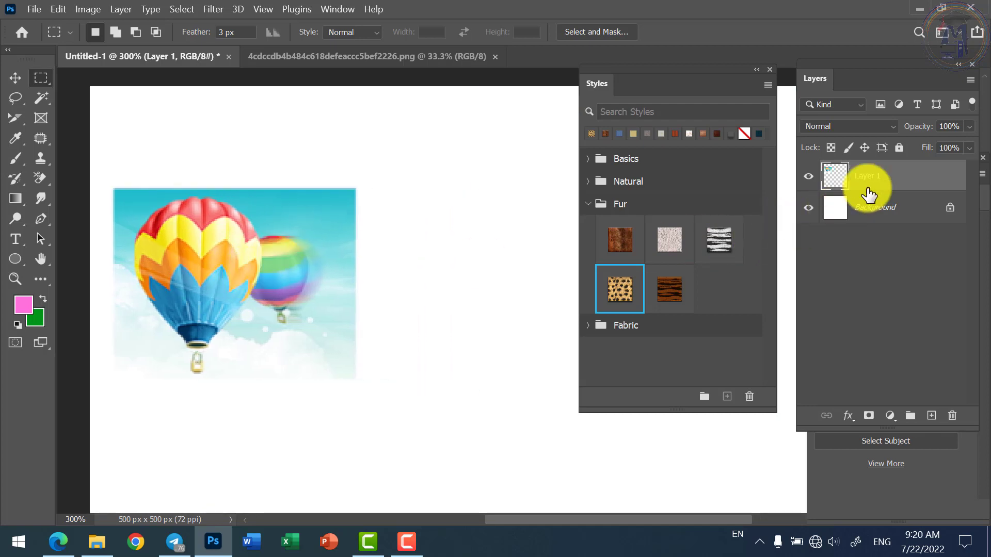
# Try Drop Shadow, Pattern Overlay and Color Overlay on the balloon layer, turning both overlays off again.
pyautogui.doubleClick(929, 181)
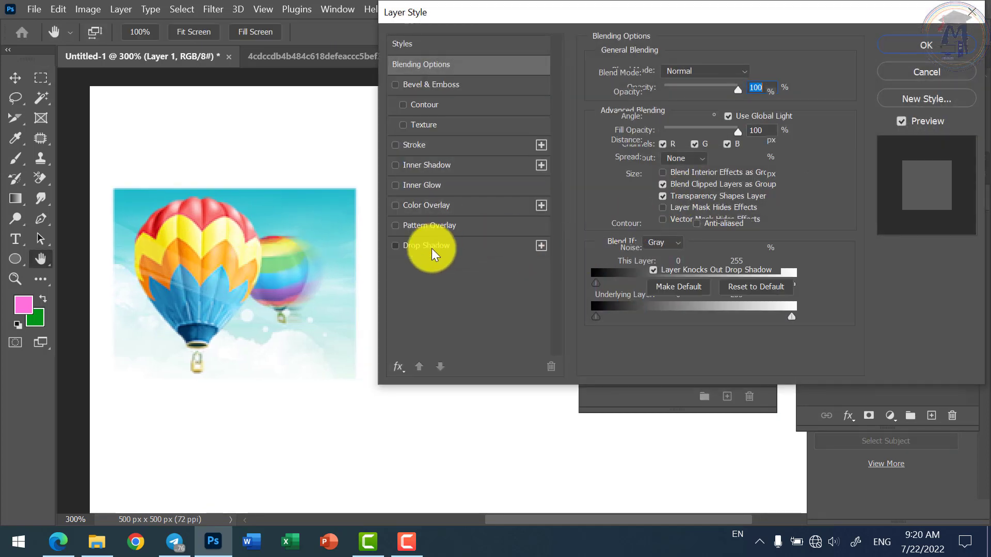
pyautogui.click(431, 248)
pyautogui.click(441, 224)
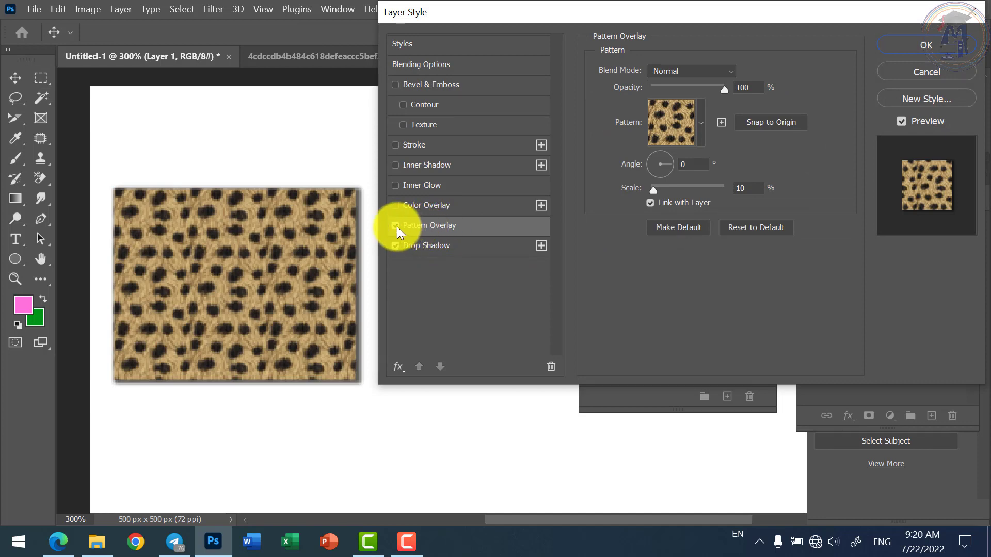
pyautogui.click(398, 226)
pyautogui.click(422, 207)
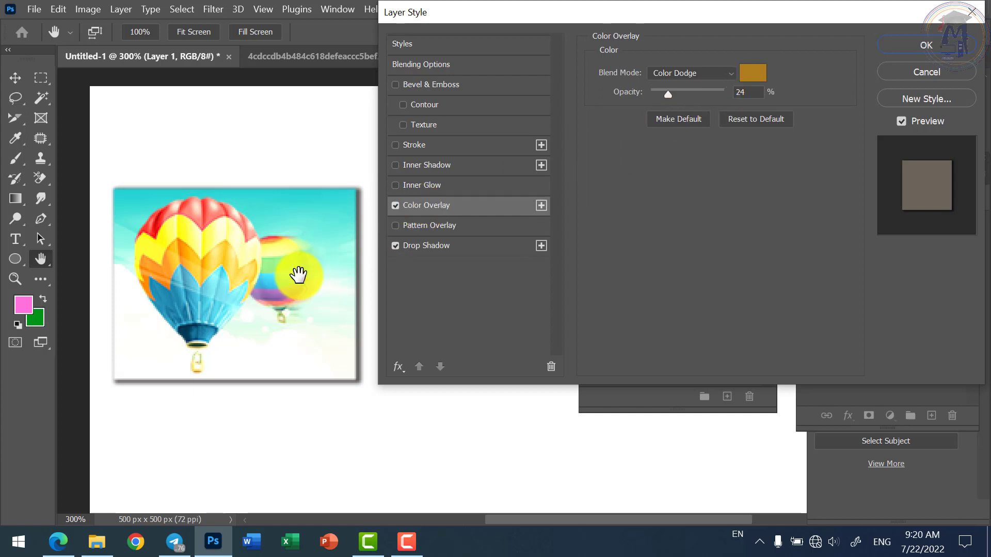
pyautogui.click(396, 206)
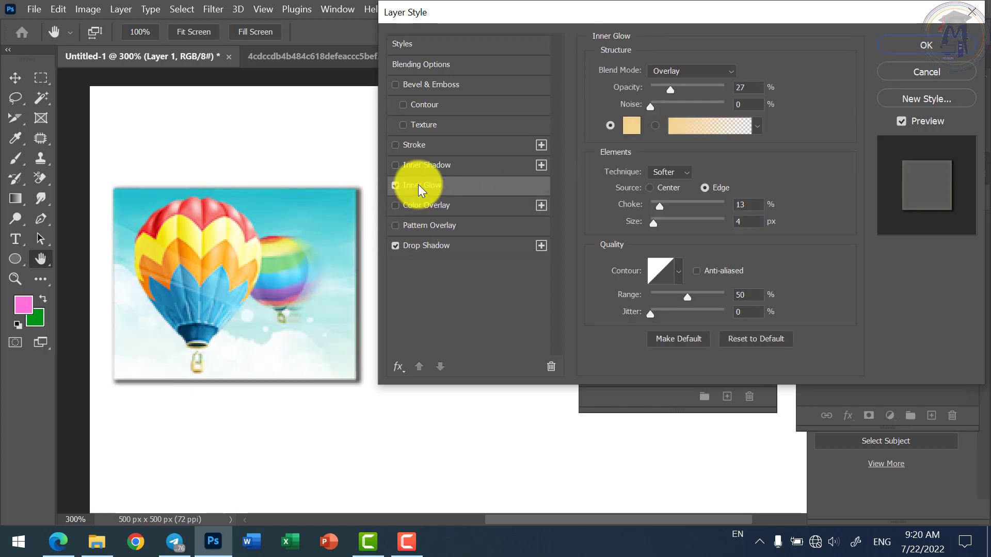
# Try Inner Glow and a 7 px gradient Stroke on the balloon layer, and discard all the style changes.
pyautogui.click(413, 145)
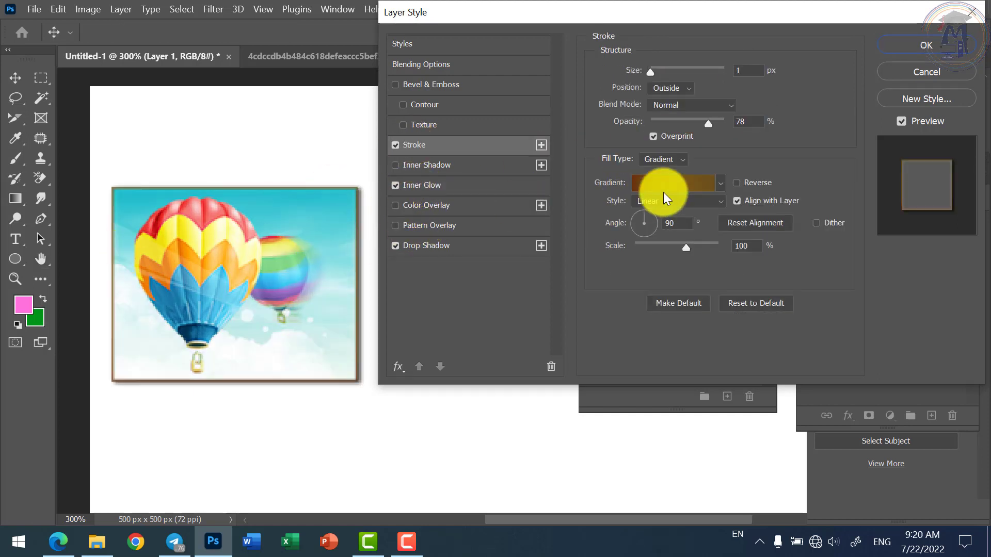
pyautogui.moveTo(652, 74)
pyautogui.mouseDown()
pyautogui.moveTo(676, 73)
pyautogui.moveTo(650, 78)
pyautogui.mouseUp()
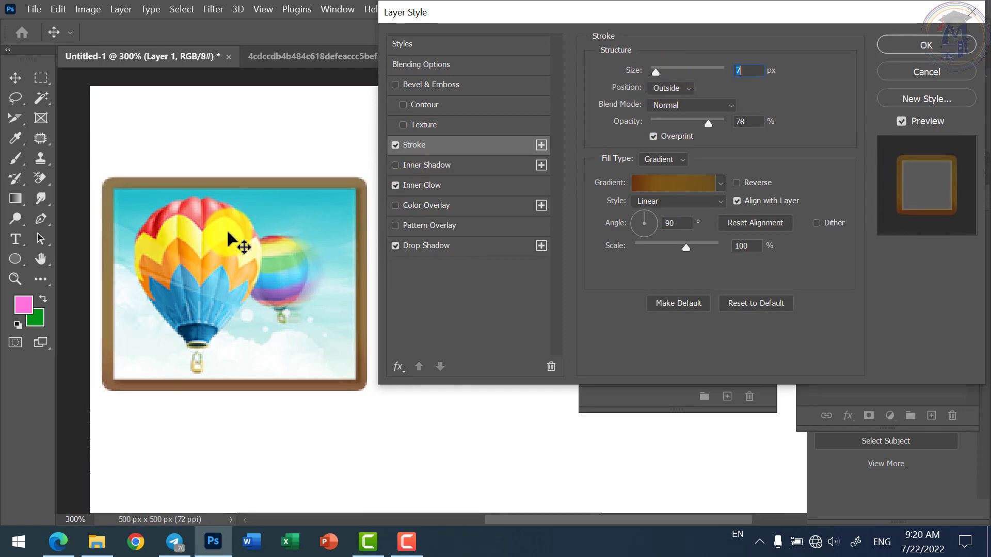
pyautogui.click(906, 71)
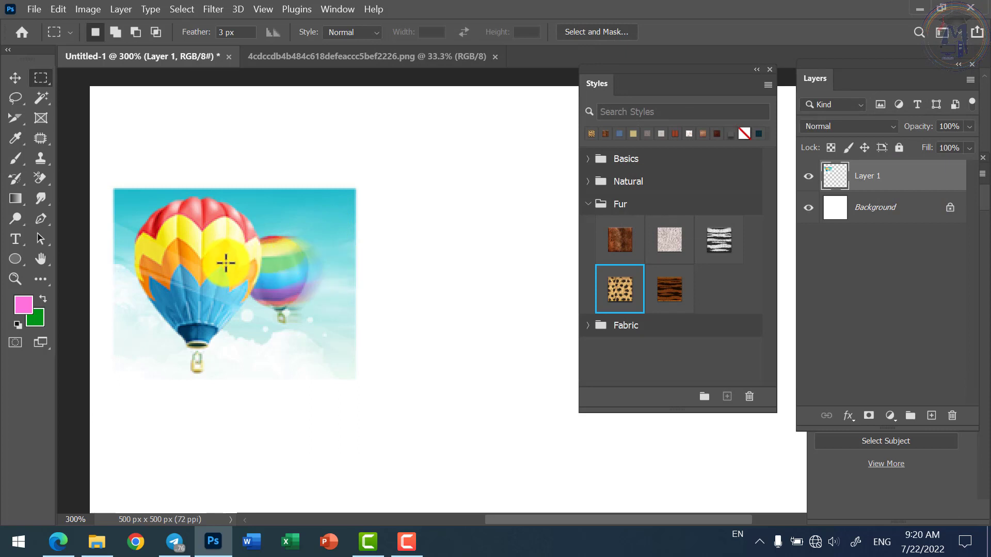
# Delete the balloon picture layer from the 500 x 500 px document, keeping only the Background.
pyautogui.click(14, 78)
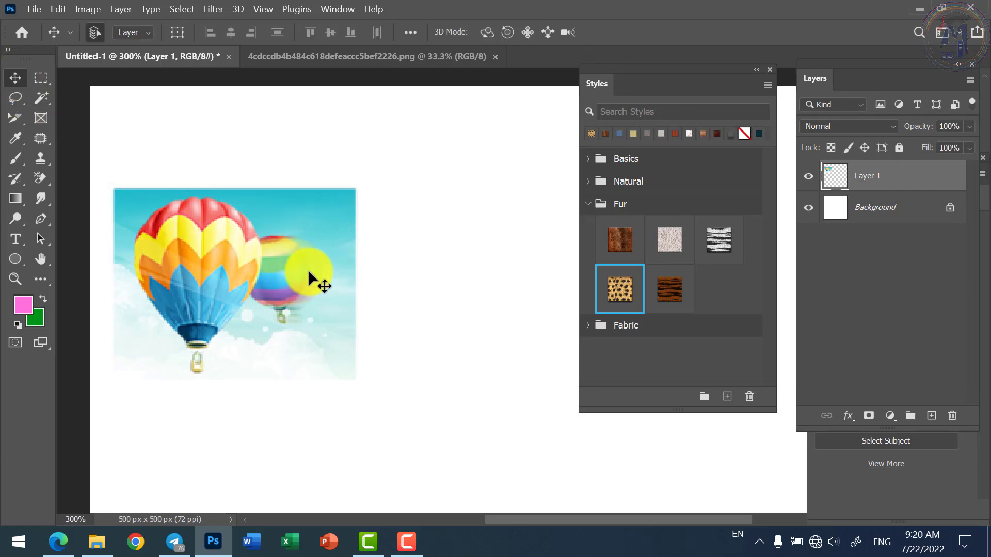
pyautogui.press('Delete')
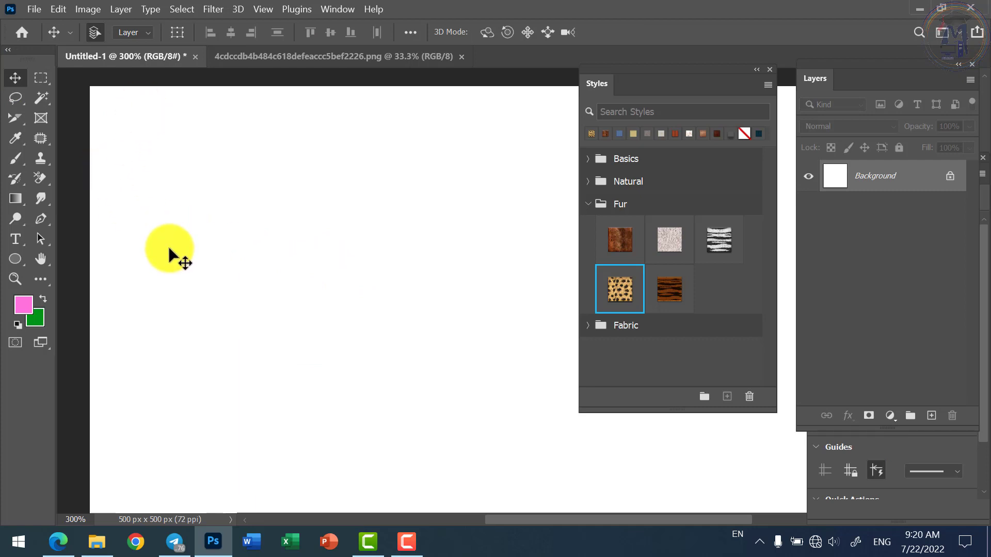
# Place a horizontal line of red 102 pt Berlin Sans FB Demi placeholder text on the blank canvas.
pyautogui.click(20, 246)
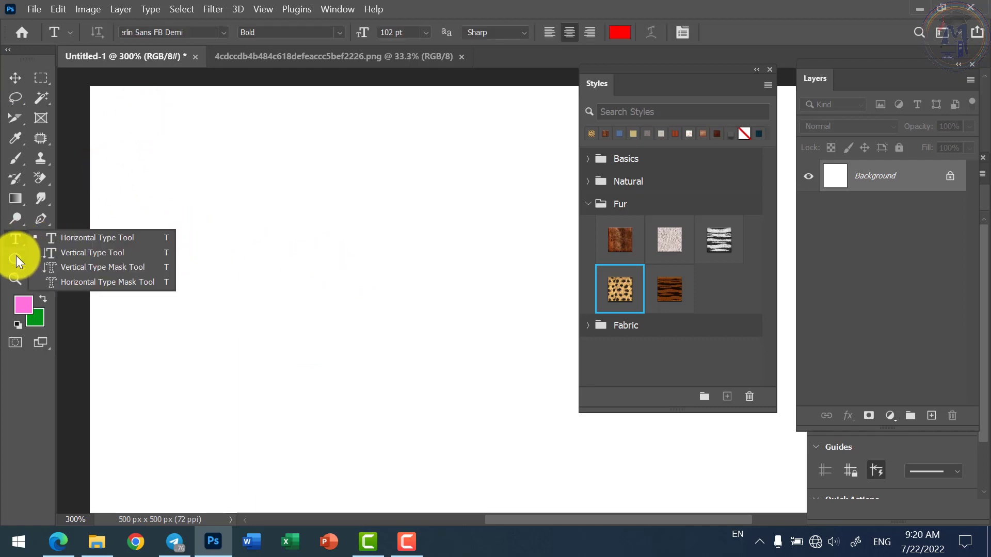
pyautogui.click(17, 255)
pyautogui.click(17, 242)
pyautogui.click(12, 257)
pyautogui.click(15, 241)
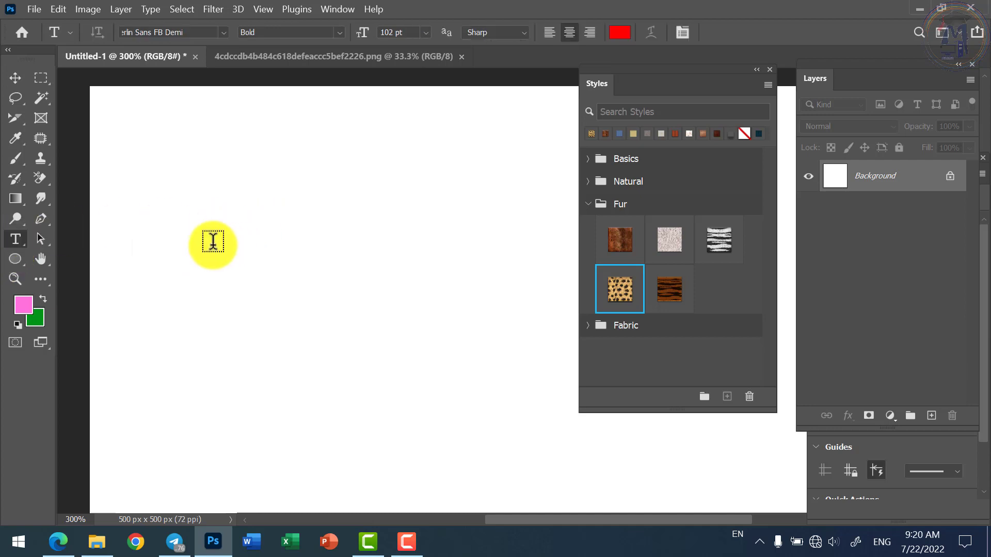
pyautogui.click(170, 236)
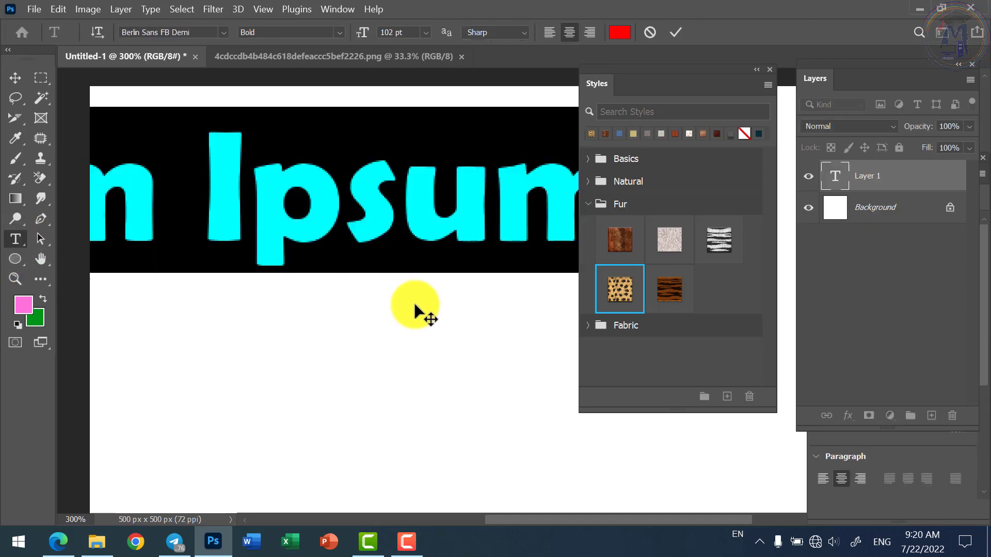
# Move the Lorem Ipsum placeholder text horizontally towards the middle of the canvas and delete its layer.
pyautogui.hotkey('ctrl', 'space')
pyautogui.hotkey('ctrl', '1')
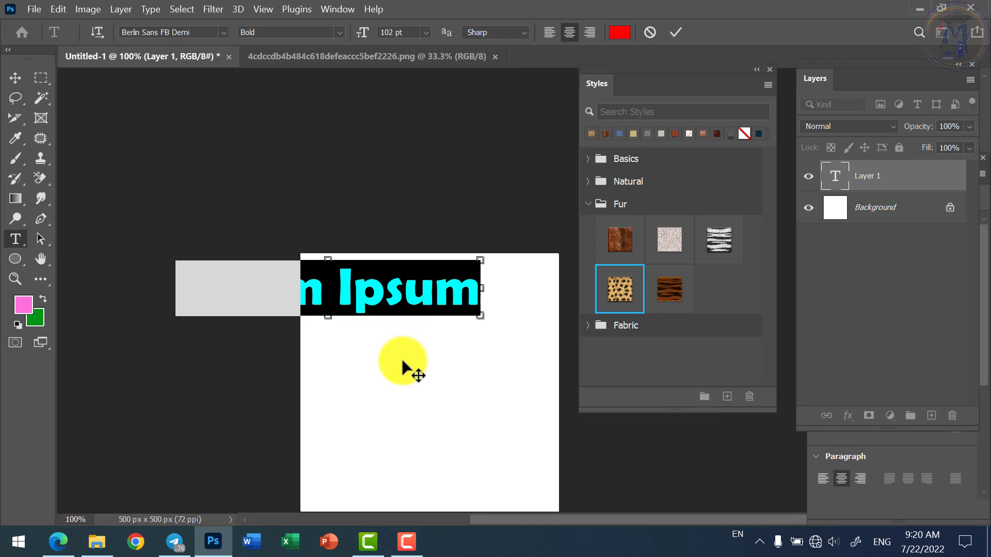
pyautogui.moveTo(400, 357); pyautogui.dragTo(517, 398)
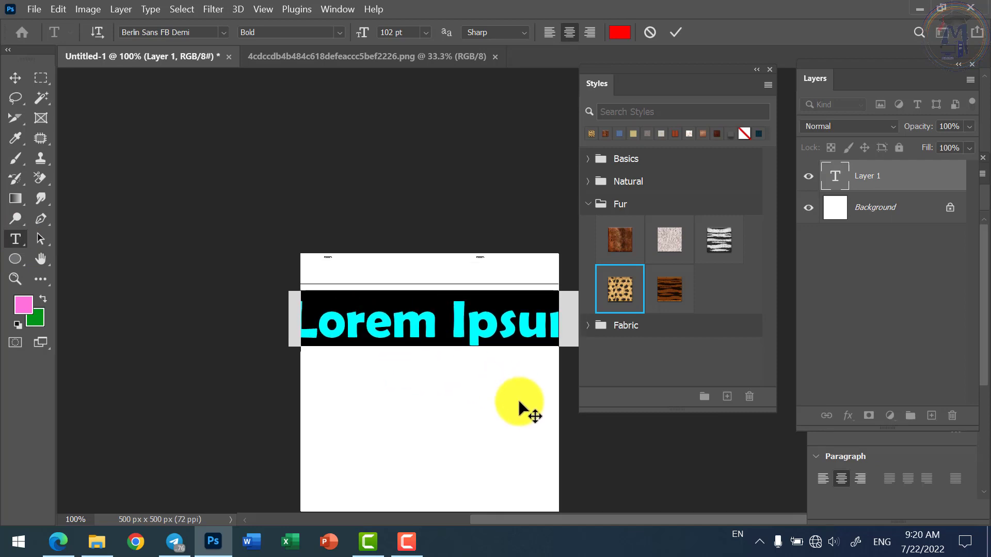
pyautogui.click(16, 78)
pyautogui.moveTo(380, 338); pyautogui.dragTo(399, 326)
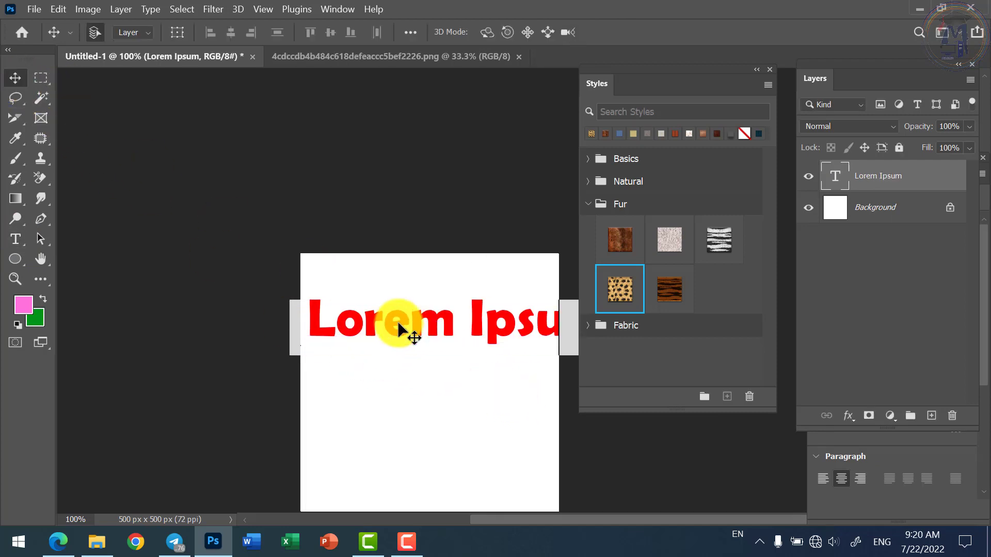
pyautogui.press('Delete')
# Try a new point text reading "egeesg" near the upper part of the canvas and delete its layer.
pyautogui.click(15, 239)
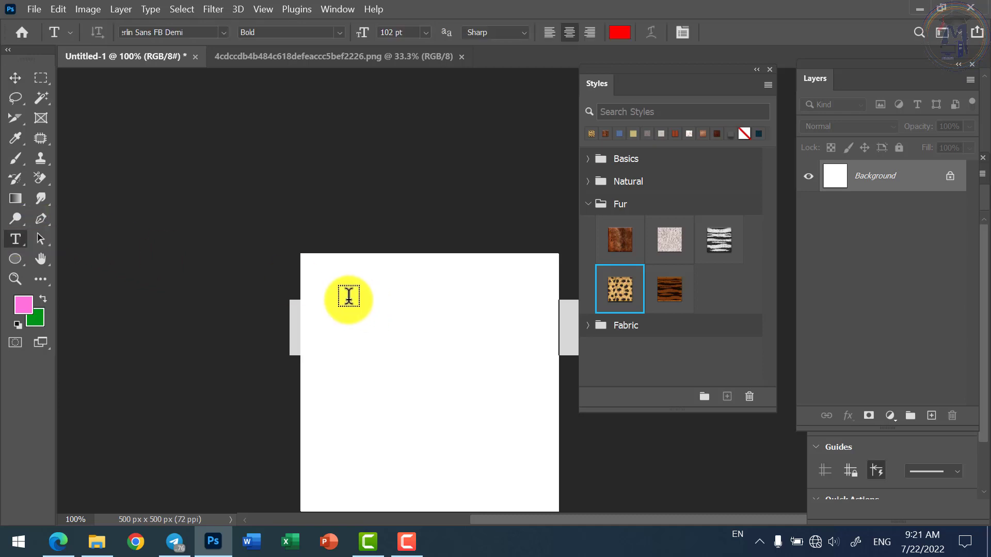
pyautogui.click(330, 299)
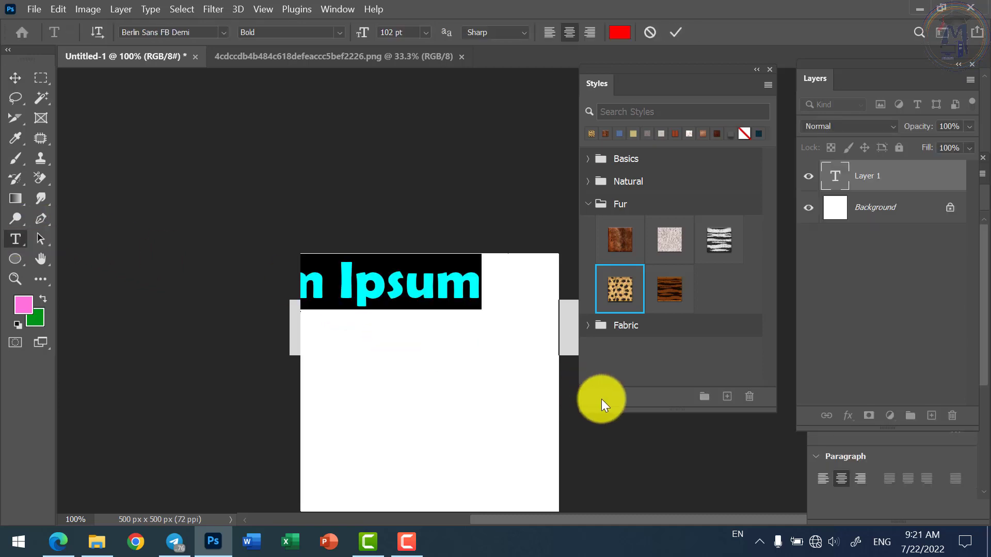
pyautogui.write('egeesg')
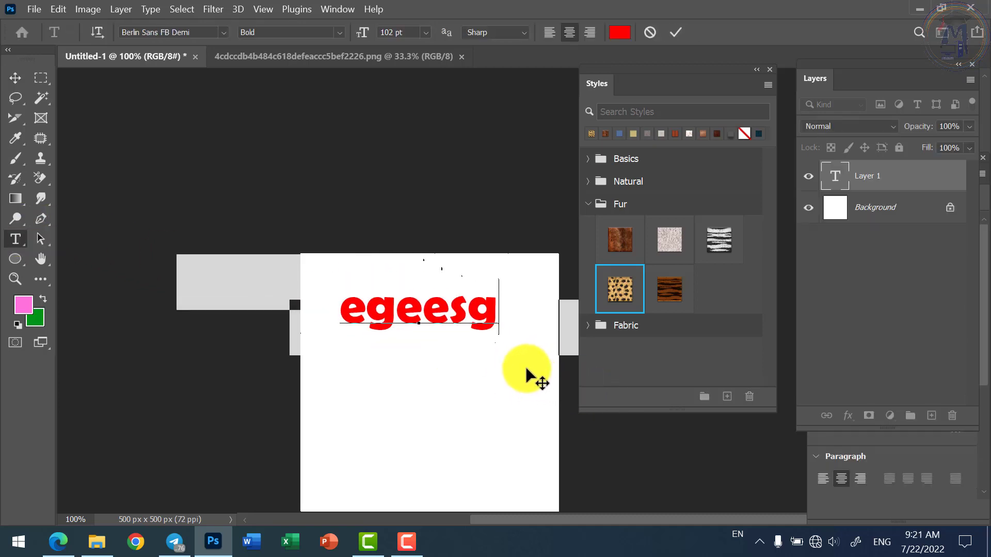
pyautogui.hotkey('ctrl', 'a')
pyautogui.click(16, 78)
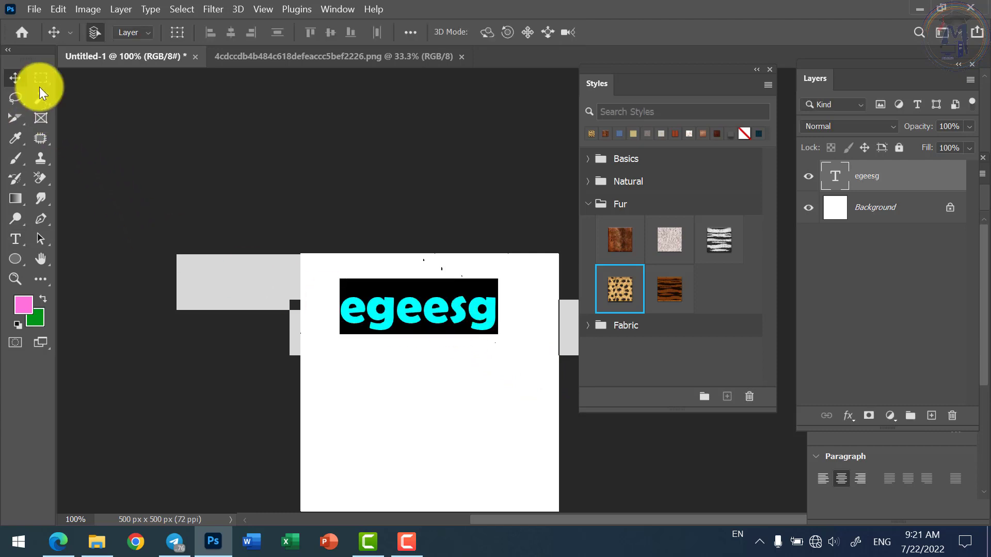
pyautogui.press('Delete')
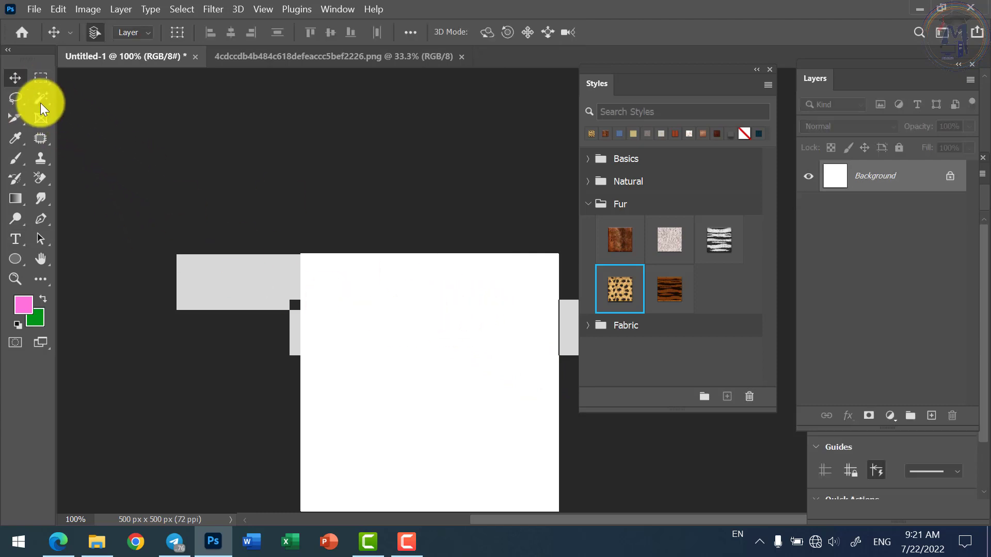
# Activate the horizontal Type tool and close the Styles panel.
pyautogui.click(41, 78)
pyautogui.click(16, 239)
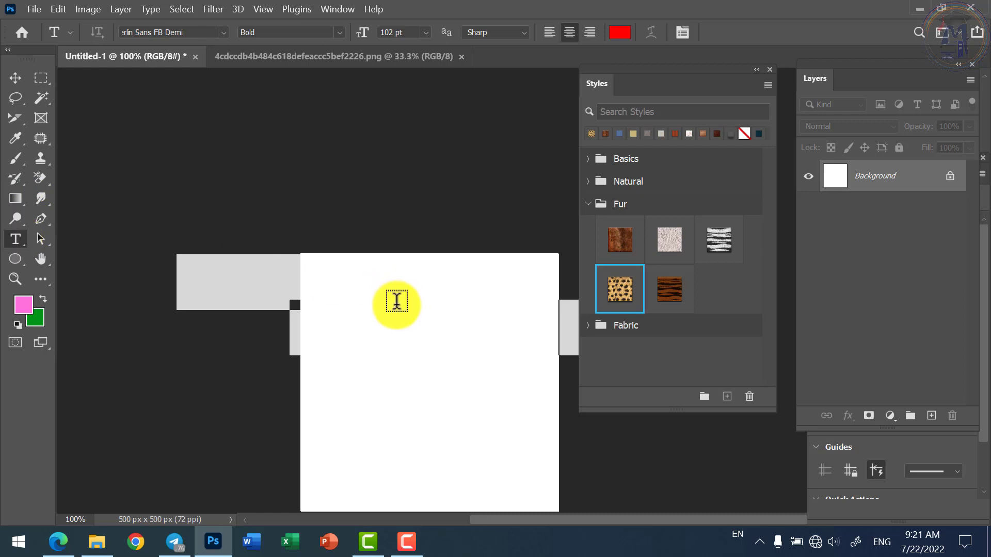
pyautogui.keyDown('ctrl'); pyautogui.click(563, 391); pyautogui.keyUp('ctrl')
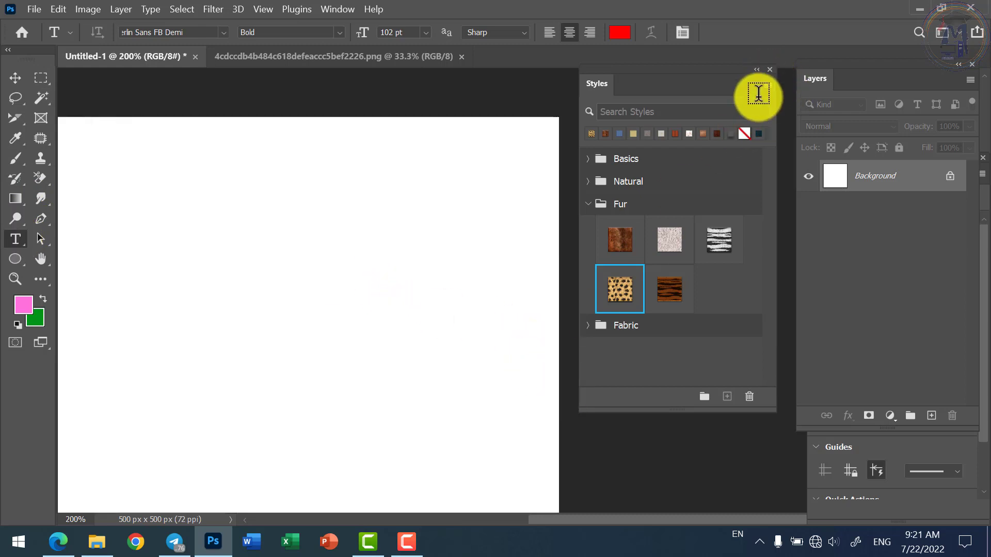
pyautogui.click(769, 69)
# Draw a paragraph text box across most of the canvas width, filled with the default placeholder text.
pyautogui.keyDown('ctrl'); pyautogui.click(652, 281); pyautogui.keyUp('ctrl')
pyautogui.keyDown('alt'); pyautogui.click(432, 356); pyautogui.keyUp('alt')
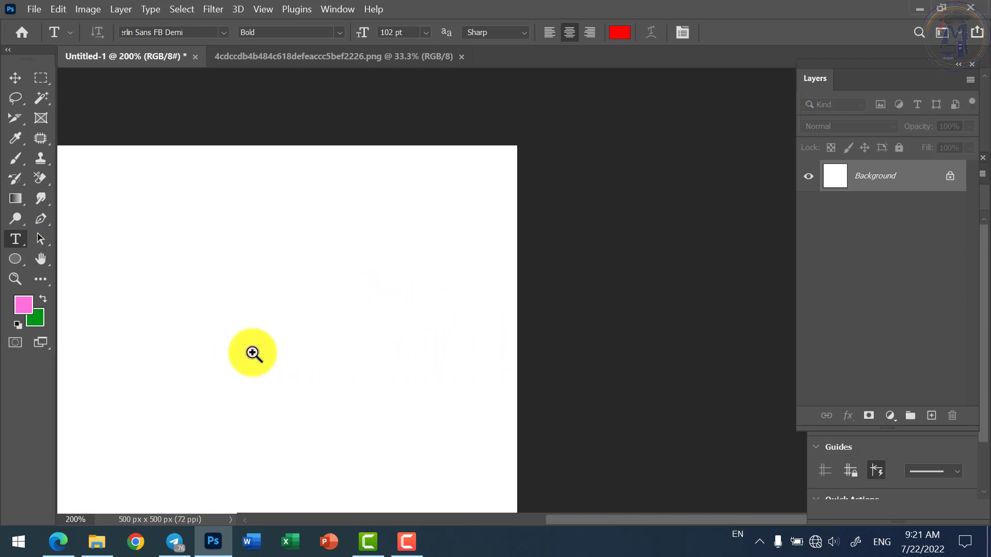
pyautogui.keyDown('ctrl'); pyautogui.click(244, 353); pyautogui.keyUp('ctrl')
pyautogui.keyDown('alt'); pyautogui.click(604, 336); pyautogui.keyUp('alt')
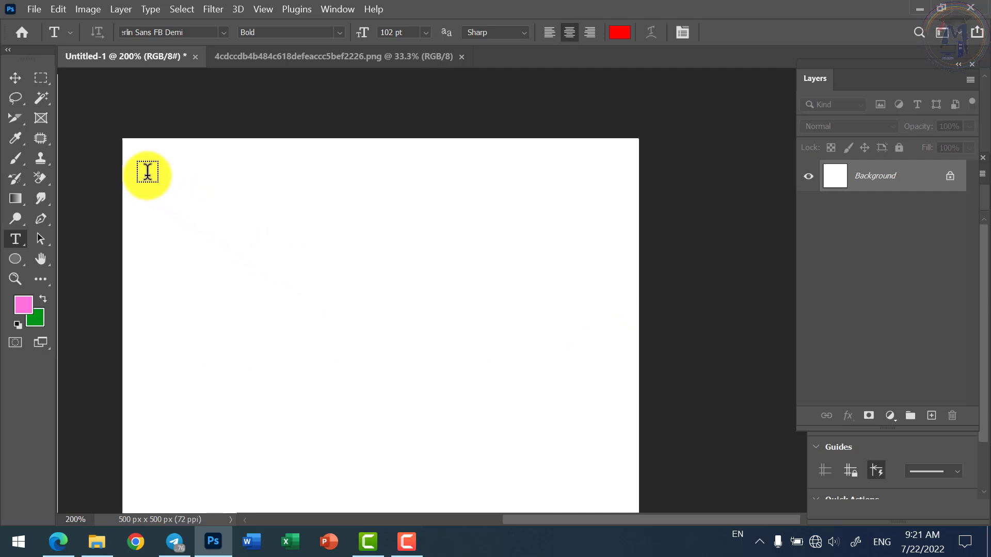
pyautogui.moveTo(147, 175); pyautogui.dragTo(624, 487)
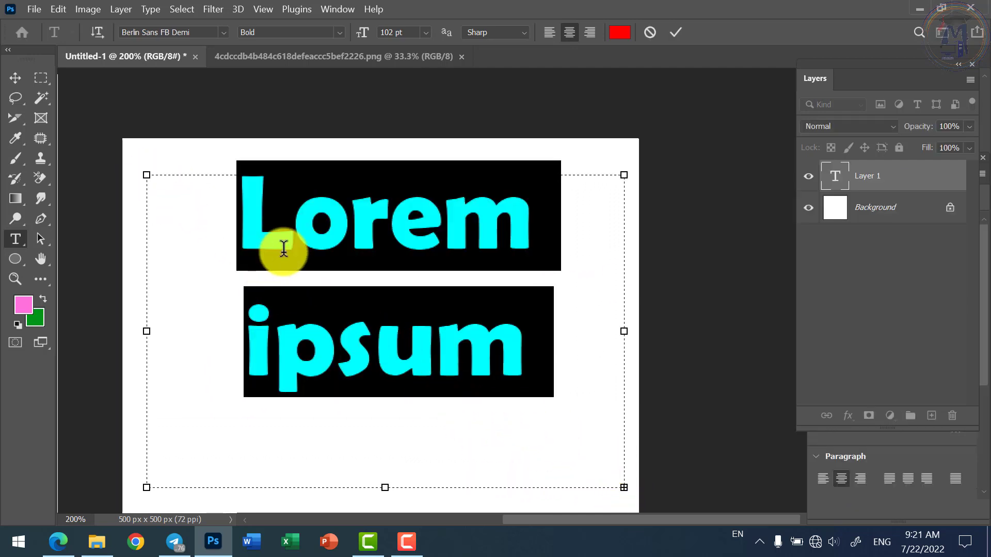
# Reduce the selected placeholder paragraph to 12 pt and enlarge it in increments to 28 pt.
pyautogui.click(426, 32)
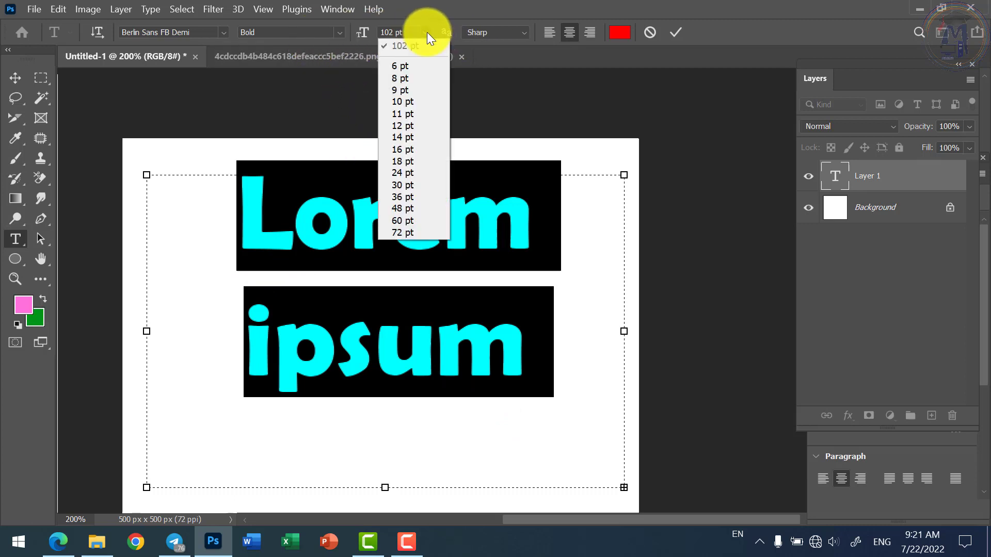
pyautogui.click(404, 126)
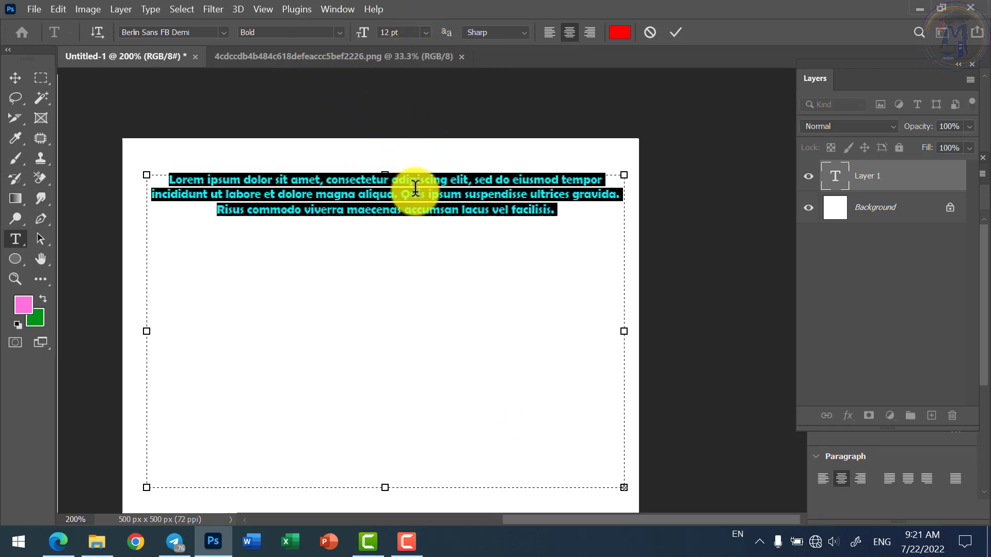
pyautogui.hotkey('ctrl', 'shift', '.')
pyautogui.hotkey('ctrl', 'shift', '.')
pyautogui.hotkey('ctrl', 'shift', '.')
pyautogui.hotkey('ctrl', 'shift', '.')
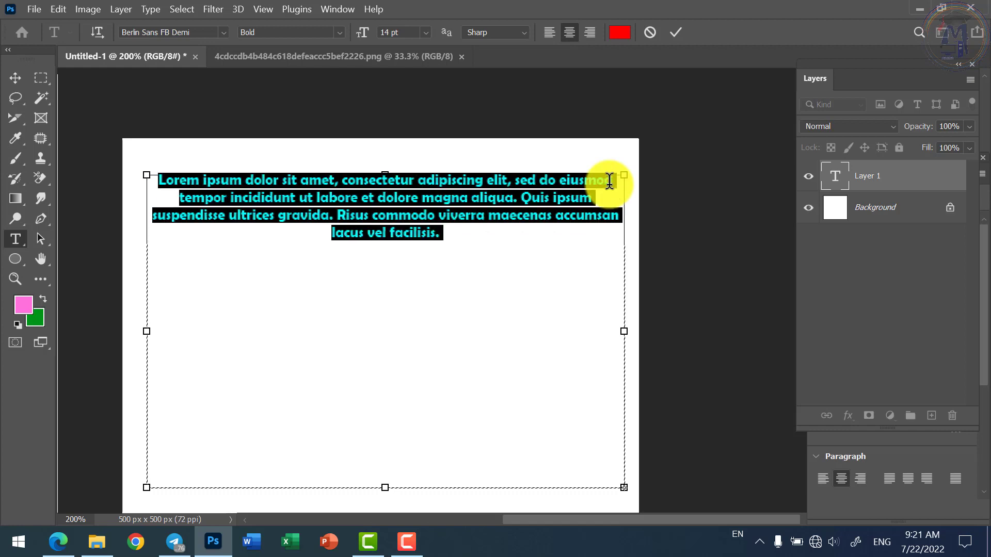
pyautogui.hotkey('ctrl', 'shift', '.')
pyautogui.hotkey('ctrl', 'shift', '.')
pyautogui.hotkey('ctrl', 'shift', '.')
pyautogui.hotkey('ctrl', 'shift', '.')
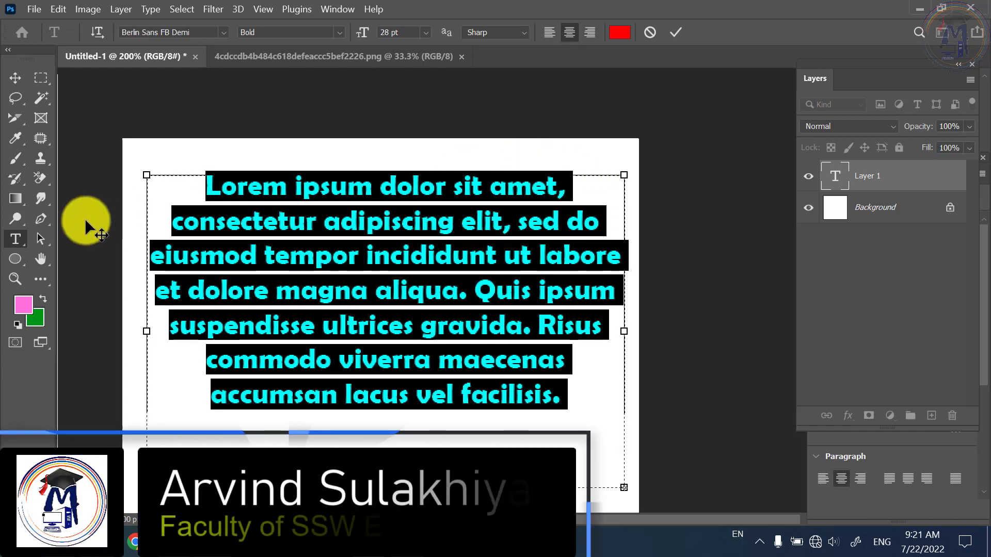
# Commit the placeholder paragraph and delete its text layer.
pyautogui.click(16, 78)
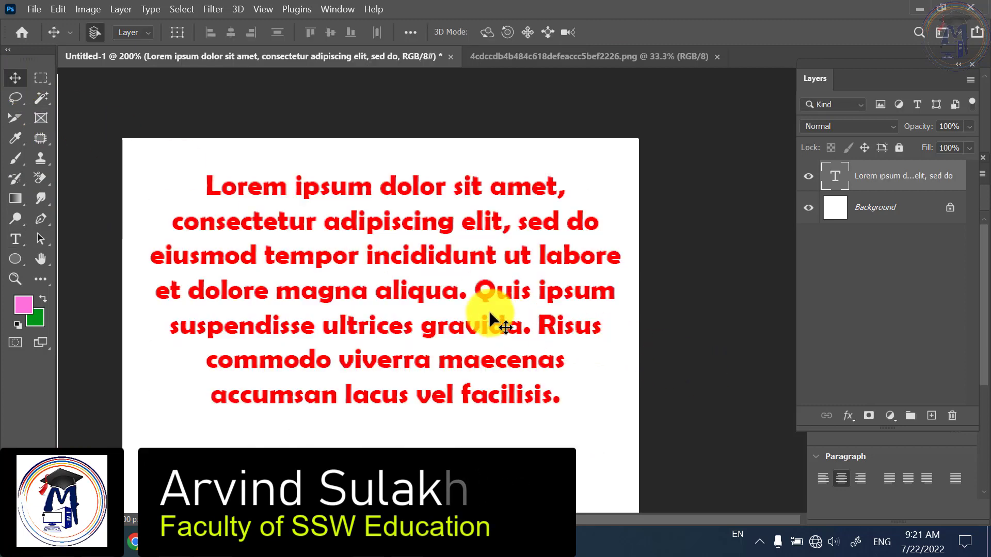
pyautogui.press('Delete')
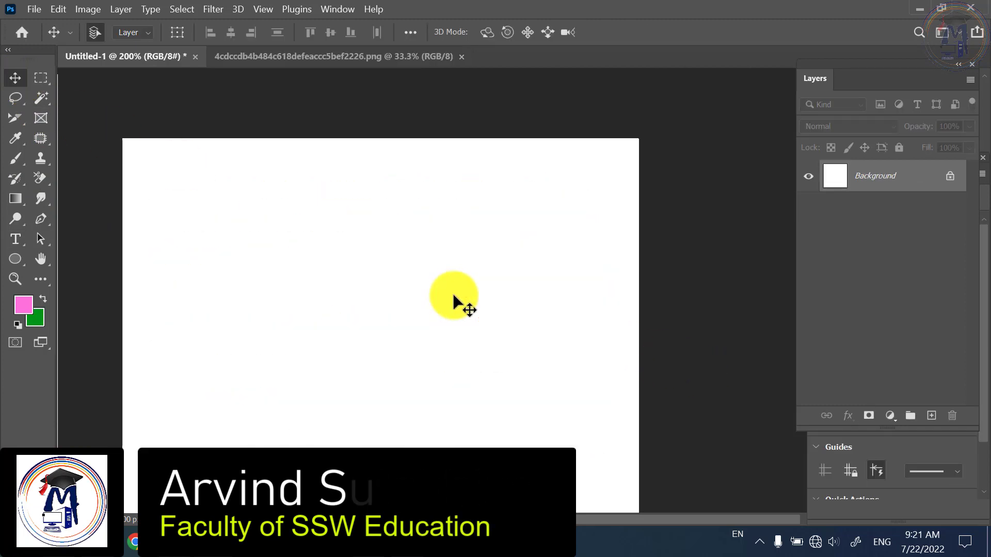